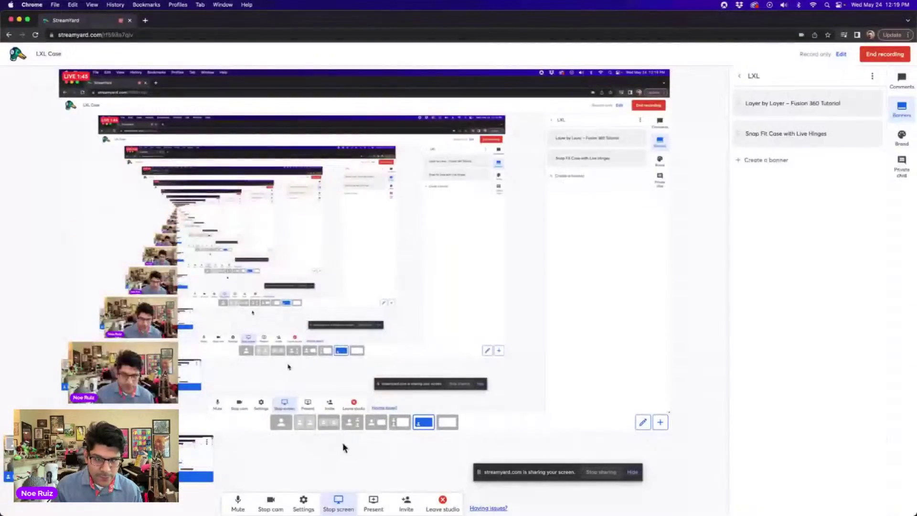
Step: Switch to Fusion 360 and examine the Washy Tape Case model from above and below, including its hinge and both case halves
key("super+Tab")
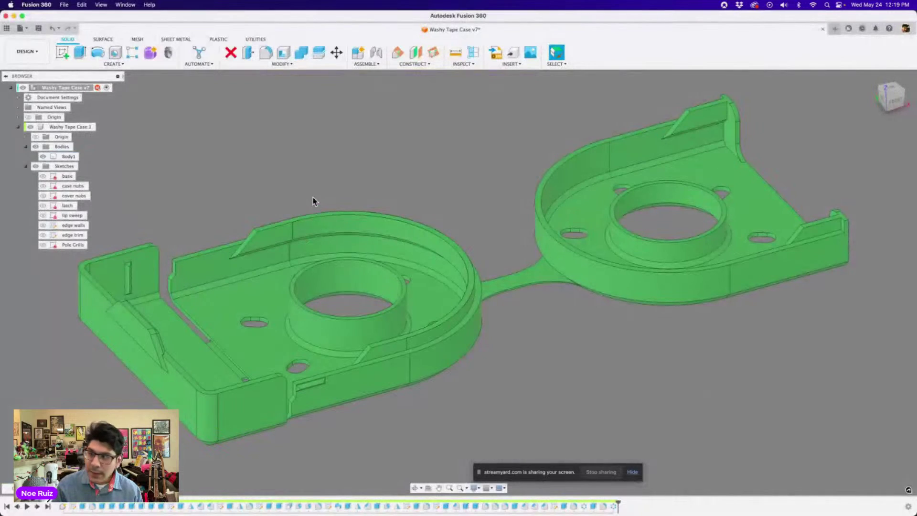
scroll(451, 246, "down", 2)
middle_click_drag(445, 224, 368, 279, "shift")
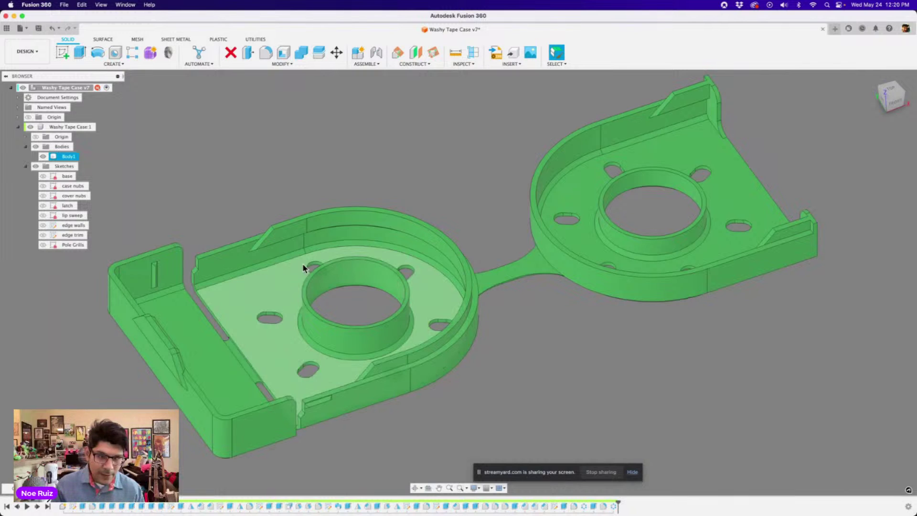
middle_click_drag(303, 266, 328, 262)
scroll(174, 317, "up", 5)
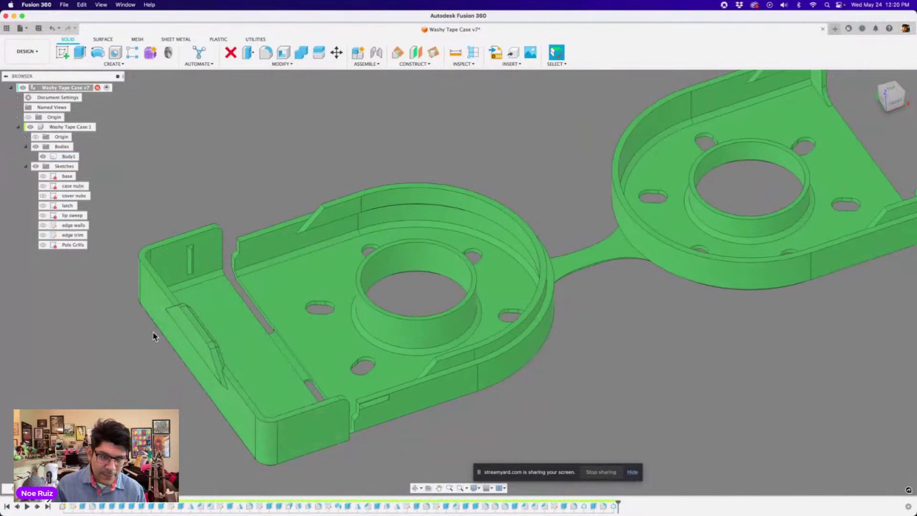
scroll(196, 305, "down", 6)
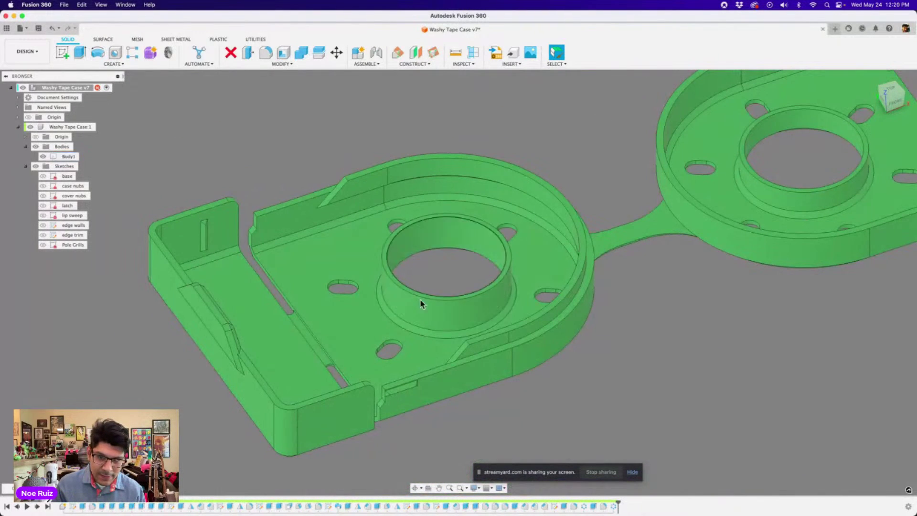
scroll(415, 248, "down", 2)
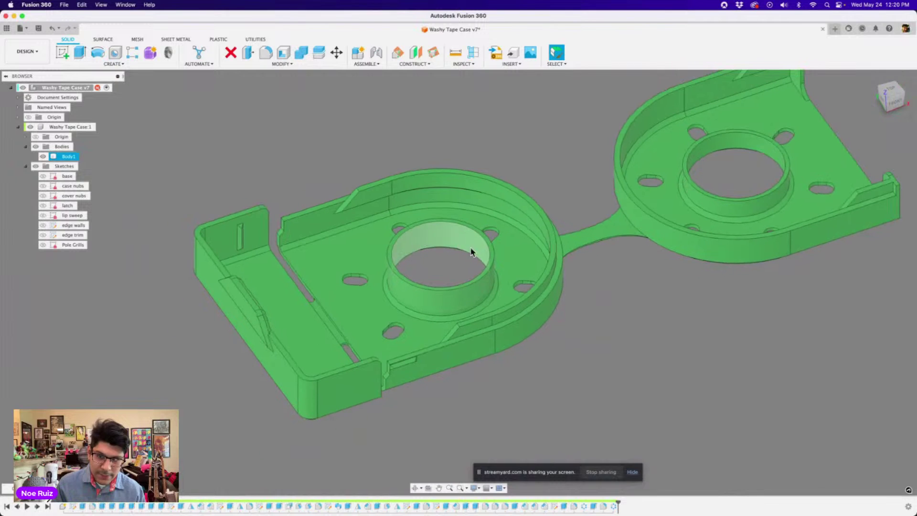
middle_click_drag(598, 348, 594, 277, "shift")
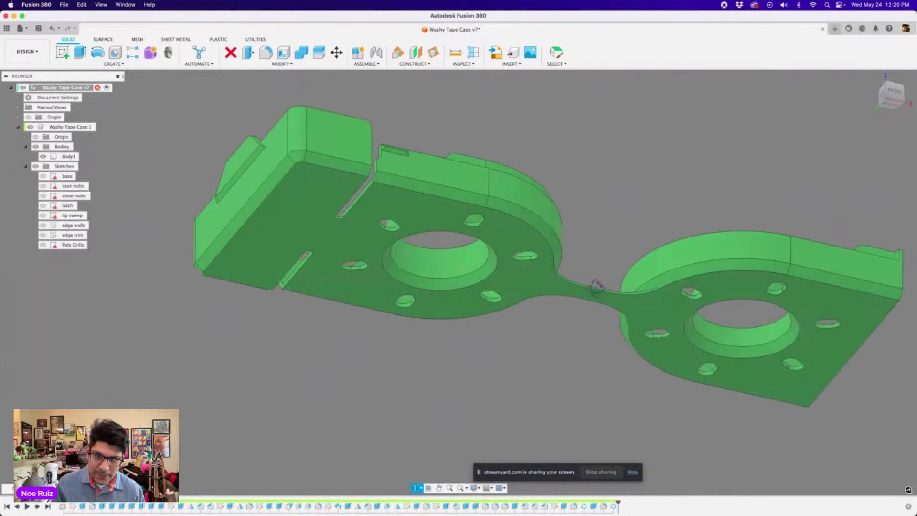
scroll(393, 223, "up", 4)
scroll(342, 268, "down", 6)
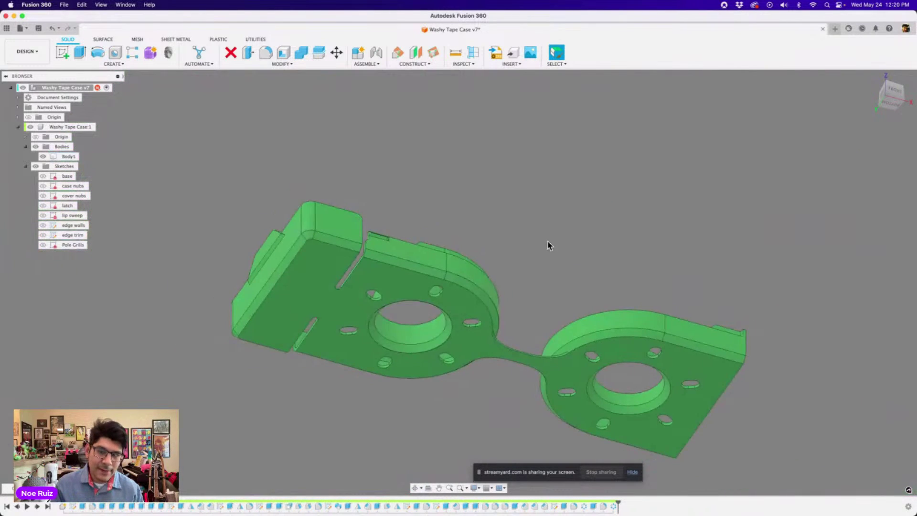
middle_click_drag(548, 244, 678, 348, "shift")
scroll(420, 282, "down", 3)
scroll(678, 348, "up", 3)
middle_click_drag(466, 319, 388, 318, "shift")
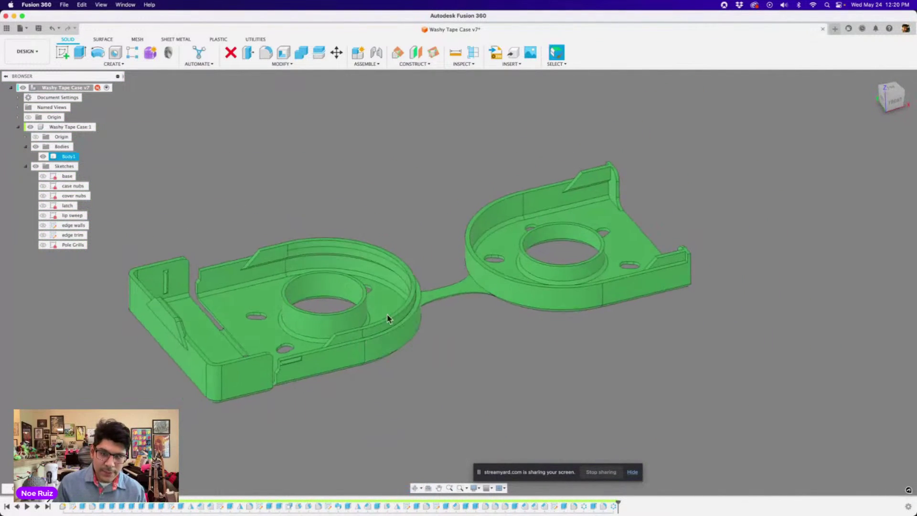
Step: Create a new design and start a sketch on the horizontal (top) origin plane
left_click(834, 30)
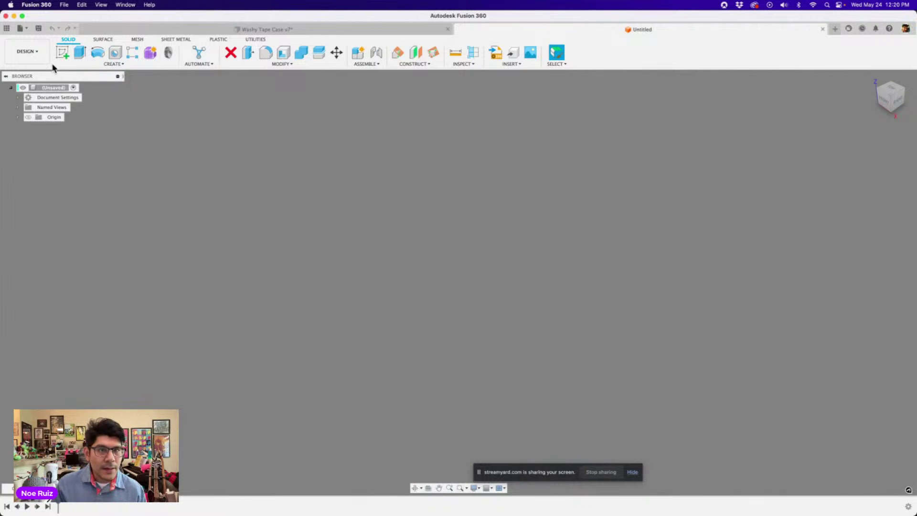
left_click(62, 53)
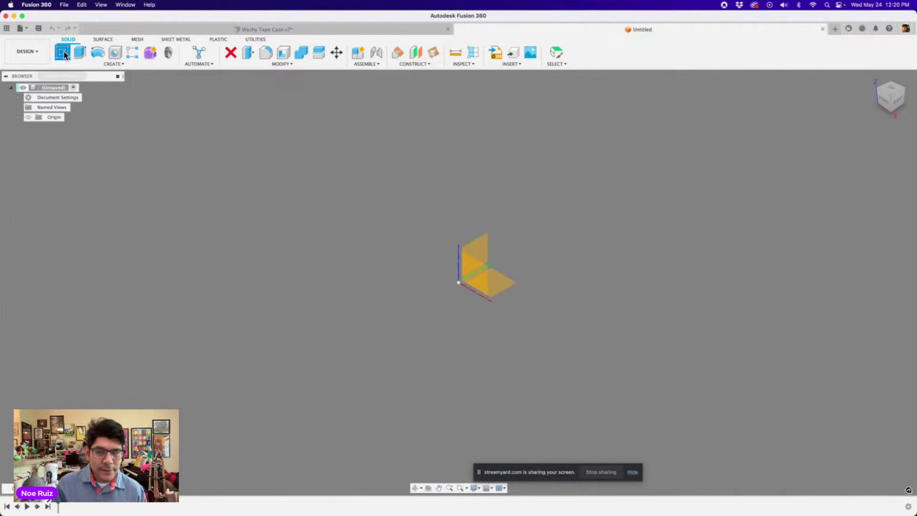
left_click(504, 285)
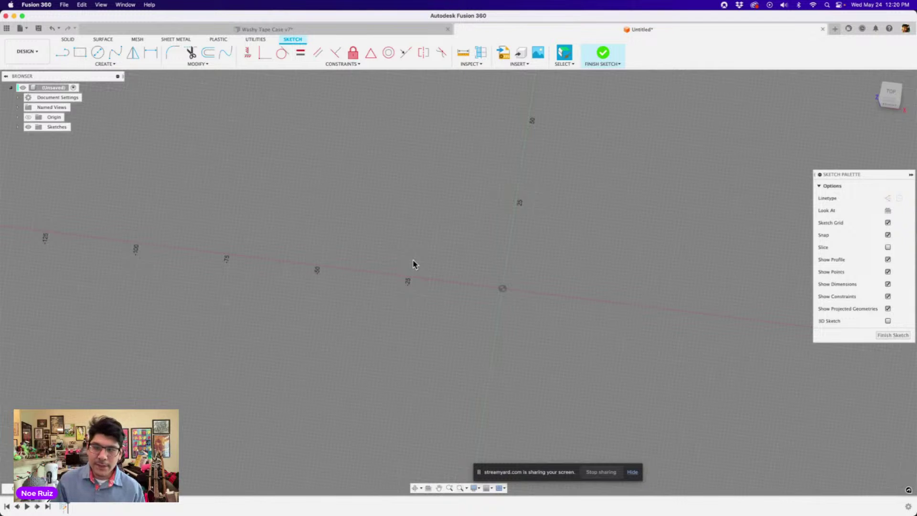
Step: Sketch a 50 x 50 mm two-point rectangle around the origin
key("r")
scroll(440, 215, "up", 3)
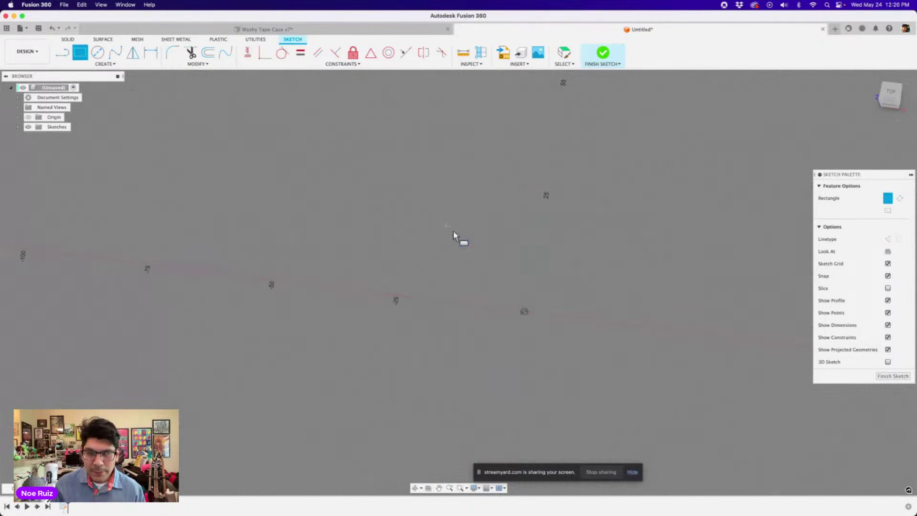
left_click(382, 210)
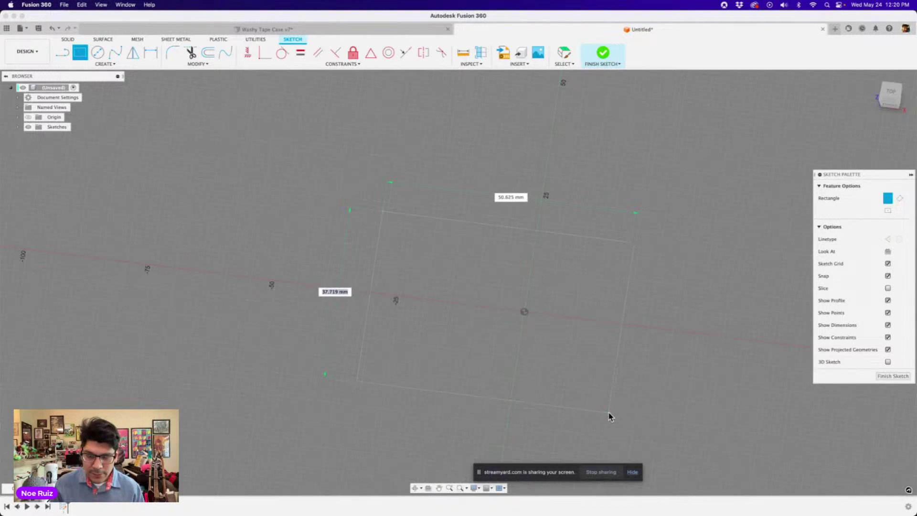
key("Tab")
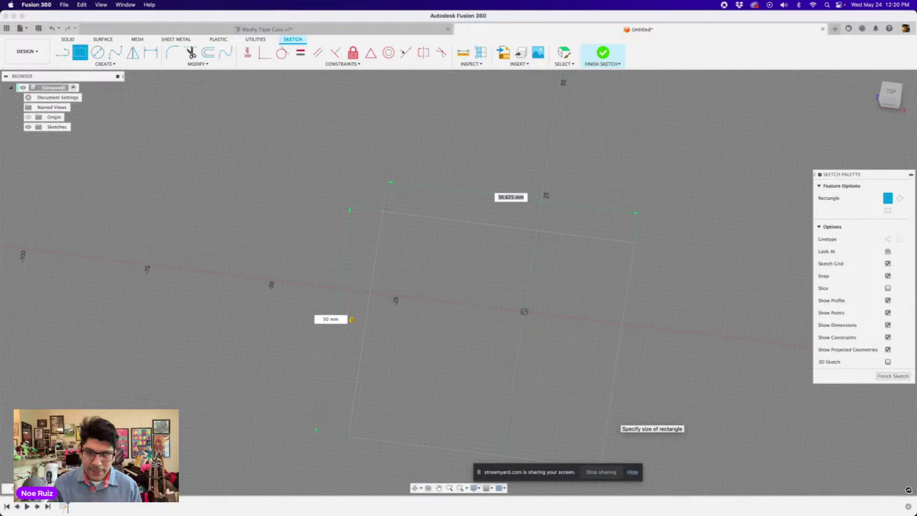
type("50")
key("Return")
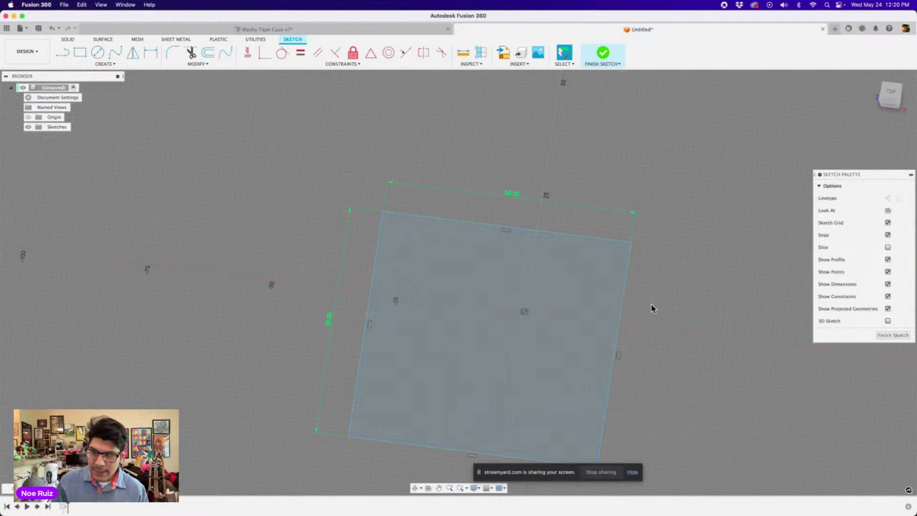
Step: Shift the unconstrained square by its upper edge to test its freedom of movement relative to the origin point
scroll(644, 239, "down", 2)
scroll(614, 239, "up", 3)
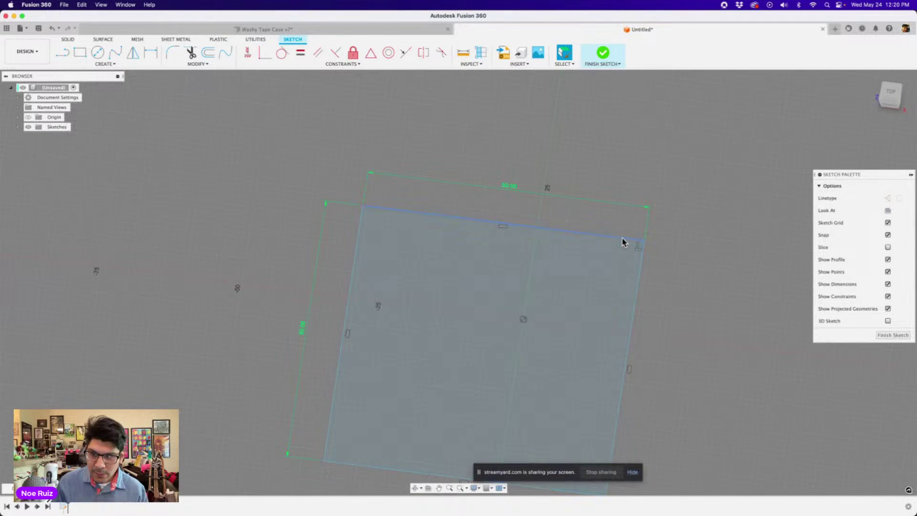
mouse_move(622, 243)
left_mouse_down()
mouse_move(667, 149)
mouse_move(669, 199)
mouse_move(672, 192)
left_mouse_up()
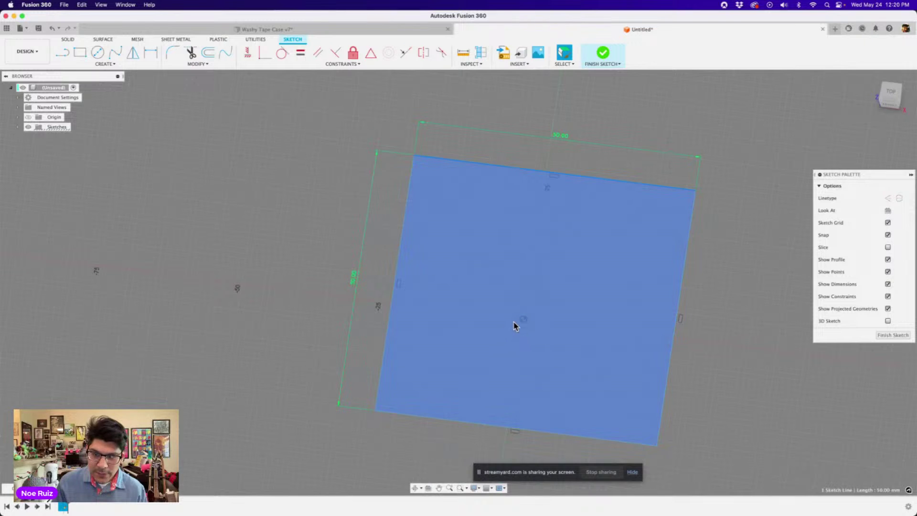
left_click(524, 319)
scroll(523, 319, "up", 2)
scroll(524, 319, "down", 4)
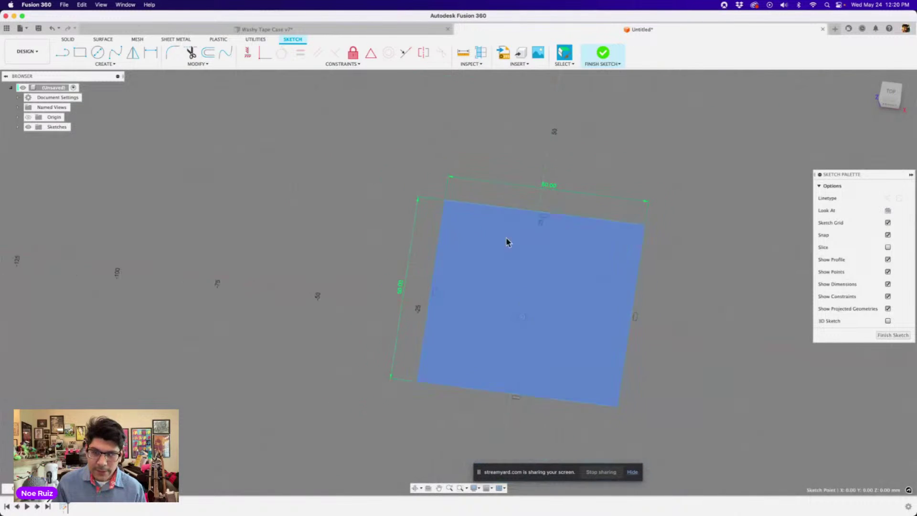
left_click(365, 215)
Step: Sketch two perpendicular lines inside the square, from the left edge's midpoint toward the centre and about 18 mm up toward the upper edge
scroll(458, 270, "up", 2)
key("l")
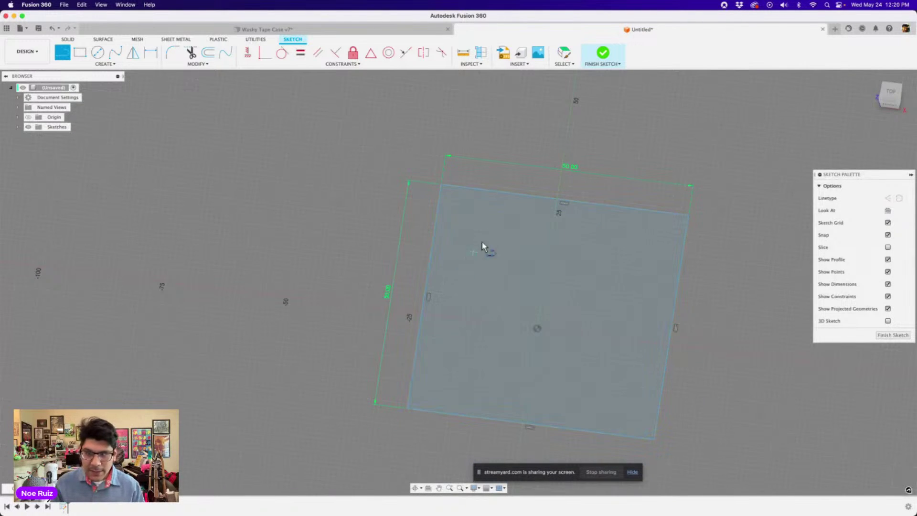
scroll(491, 221, "up", 1)
scroll(441, 255, "up", 2)
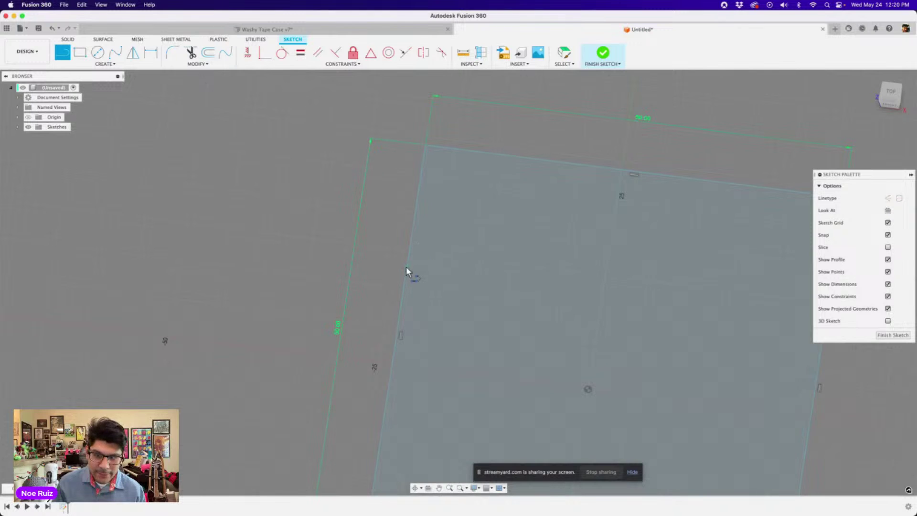
left_click(398, 335)
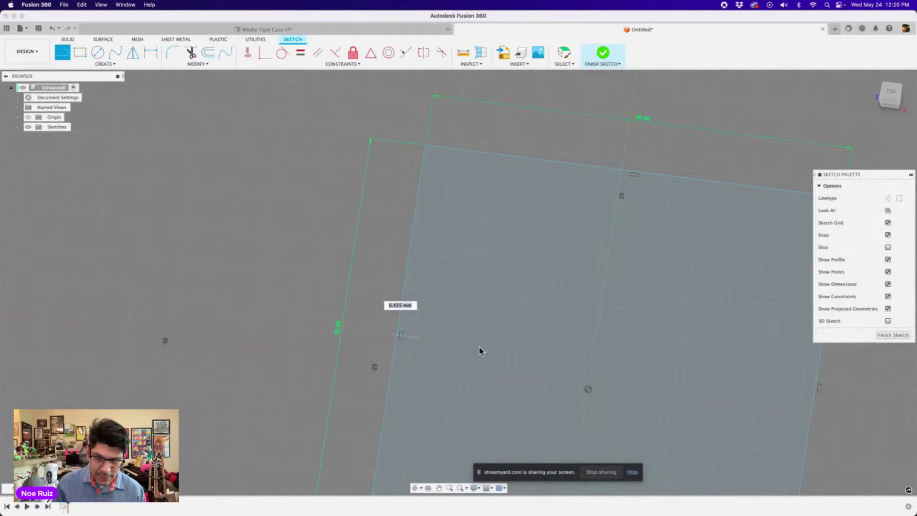
left_click(575, 356)
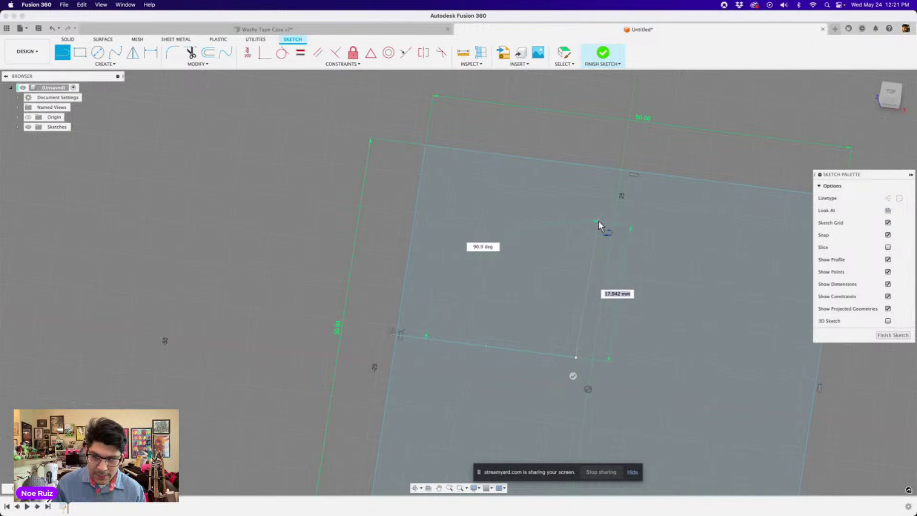
left_click(597, 220)
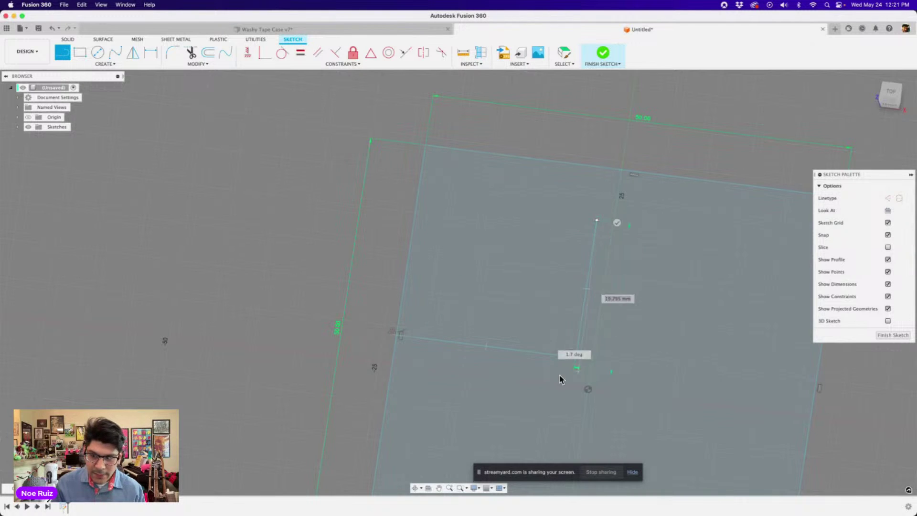
key("Escape")
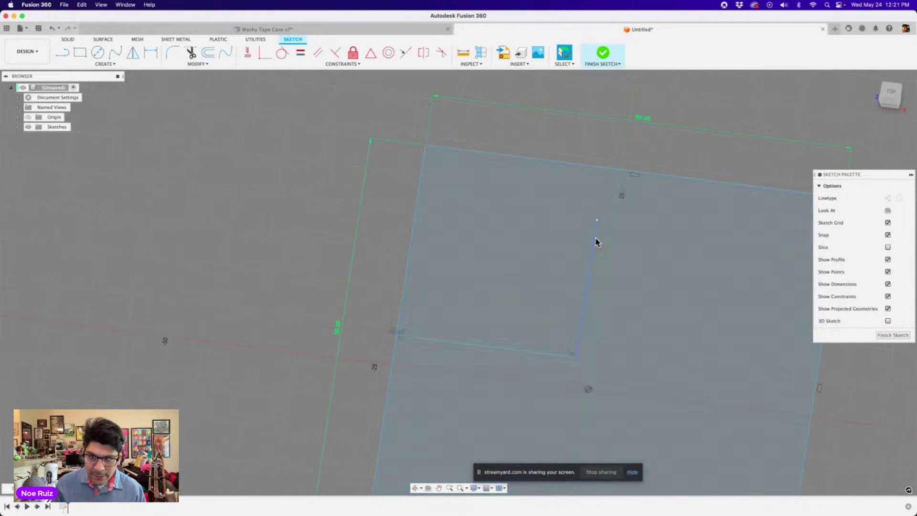
Step: Apply a midpoint constraint between the vertical line's upper endpoint and the square's upper edge
scroll(597, 222, "down", 1)
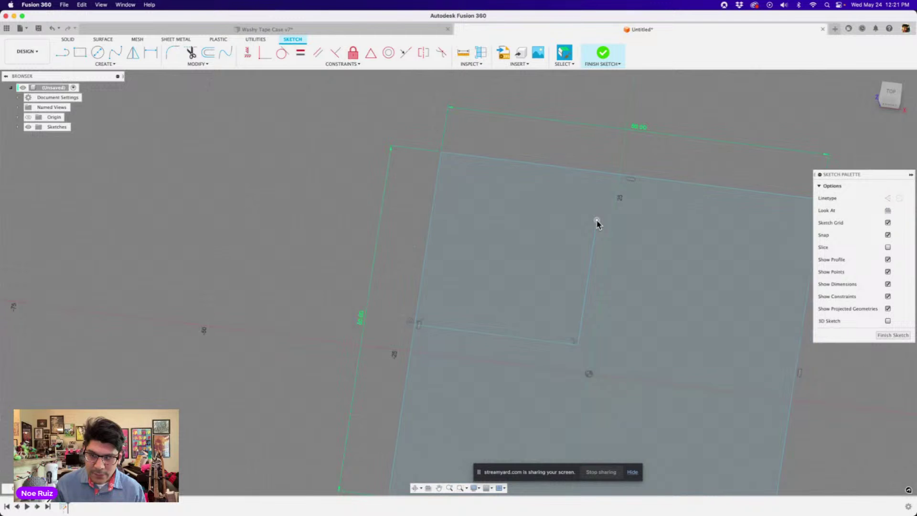
key("s")
left_click(621, 255)
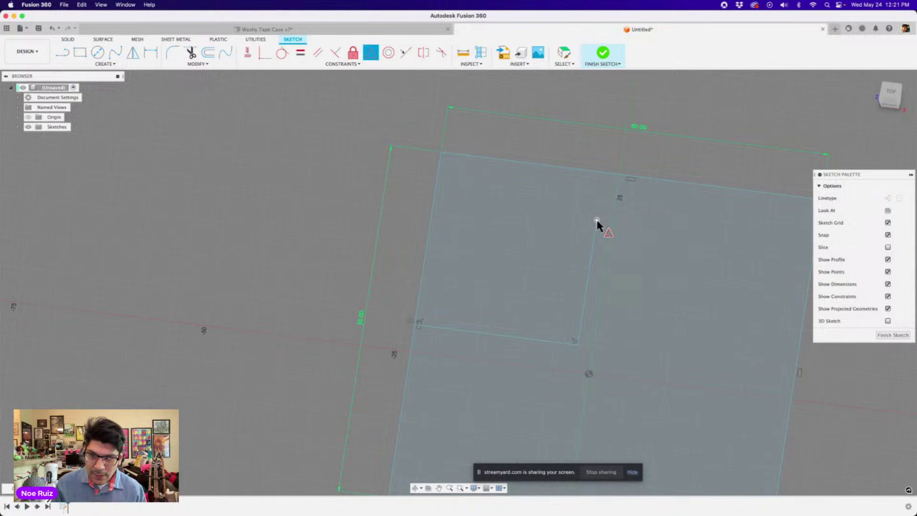
left_click(596, 220)
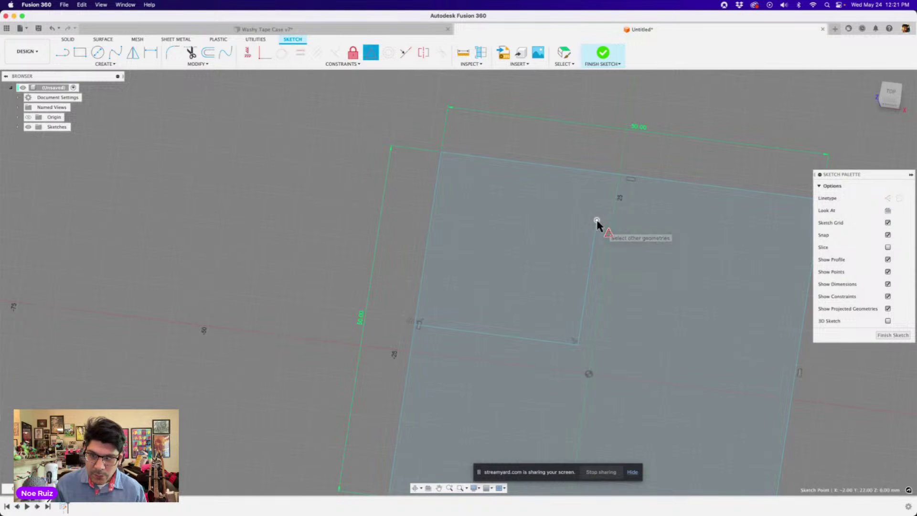
left_click(636, 182)
scroll(615, 296, "up", 2)
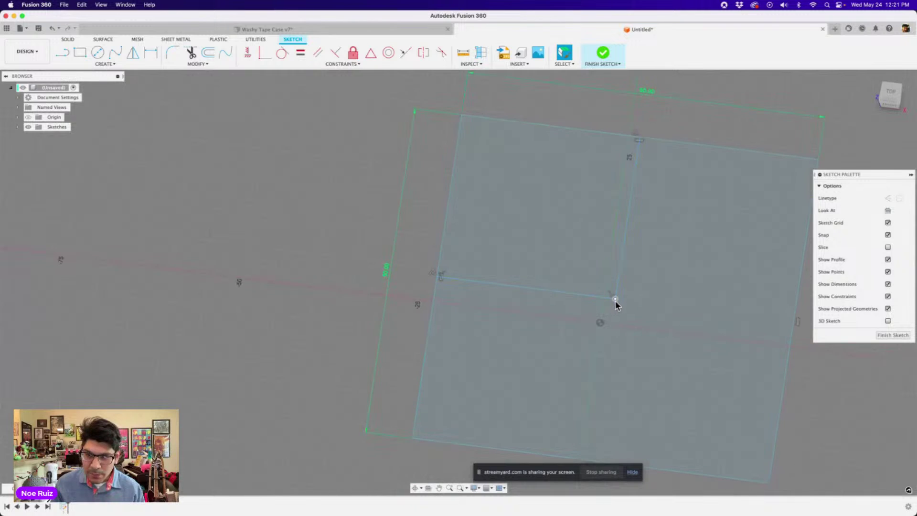
Step: Centre the square by making the corner where the two inner lines meet coincident with the origin
left_click(616, 301)
key("s")
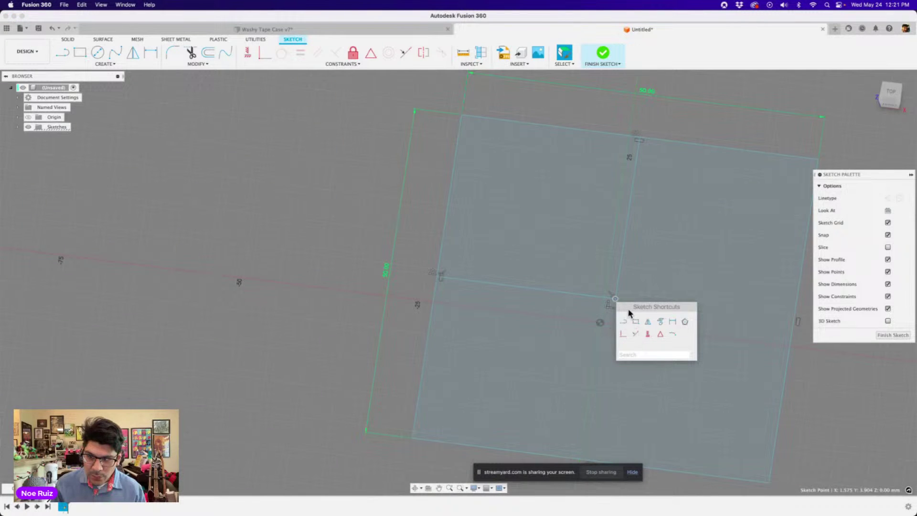
left_click(620, 334)
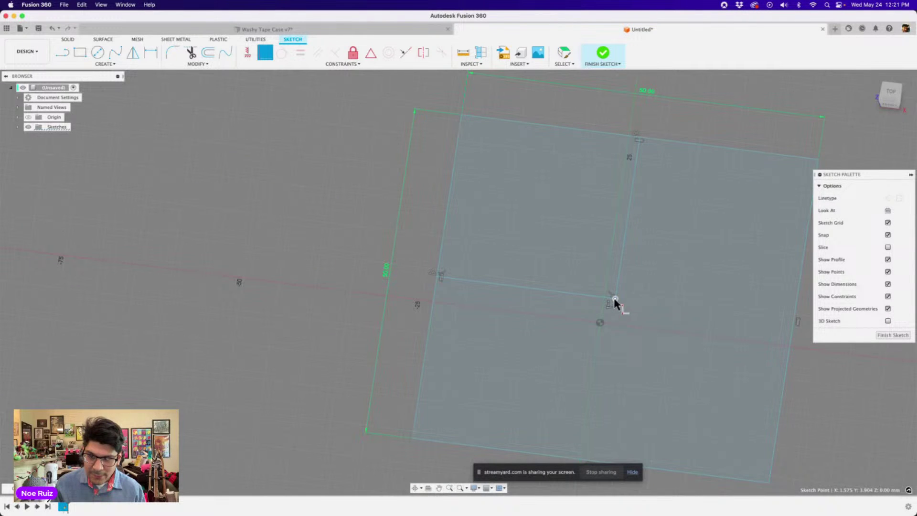
left_click(602, 325)
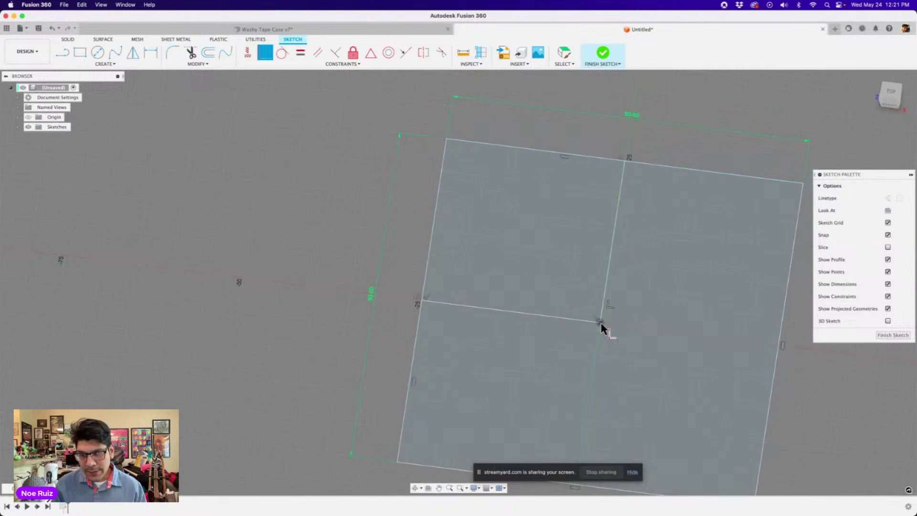
key("Escape")
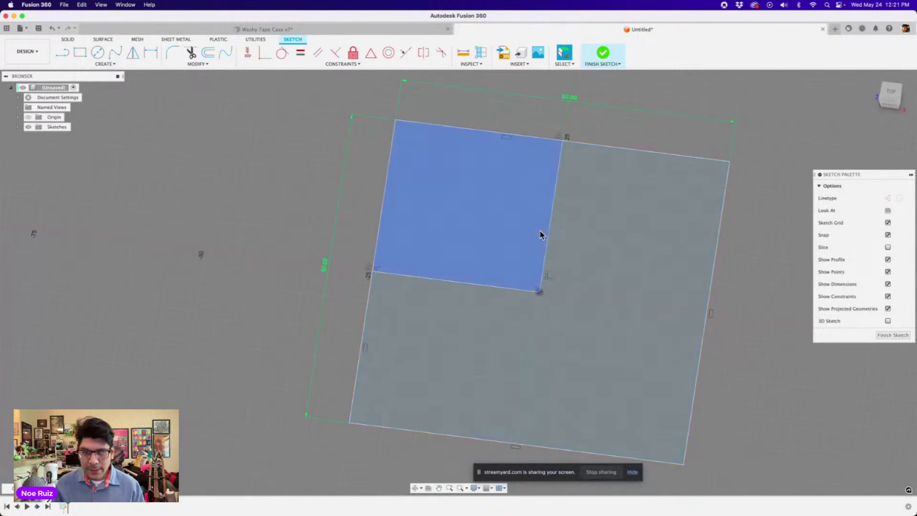
Step: Convert the two inner centring lines to construction geometry
left_click(549, 231)
left_click(516, 289)
key("x")
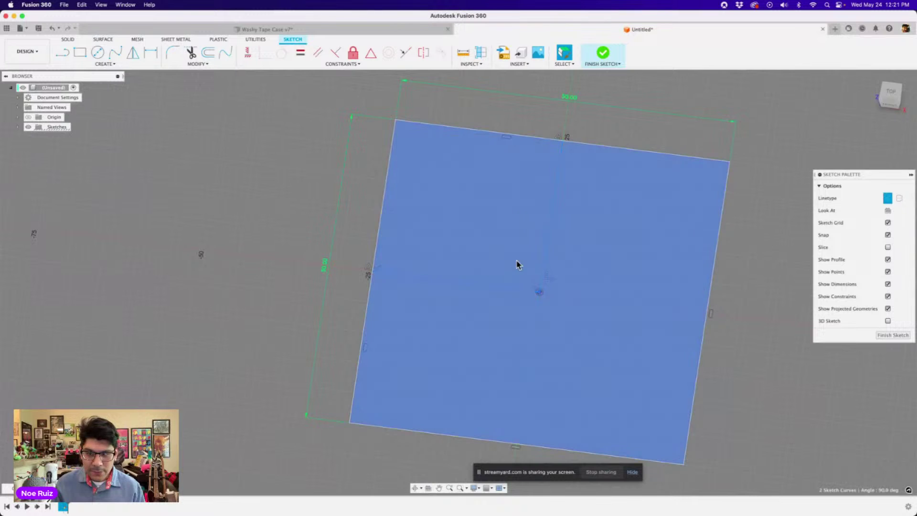
scroll(519, 264, "down", 3)
left_click(752, 268)
Step: Sketch a second, smaller upright rectangle to the right of the square
mouse_move(718, 248)
middle_mouse_down()
mouse_move(532, 228)
mouse_move(545, 224)
middle_mouse_up()
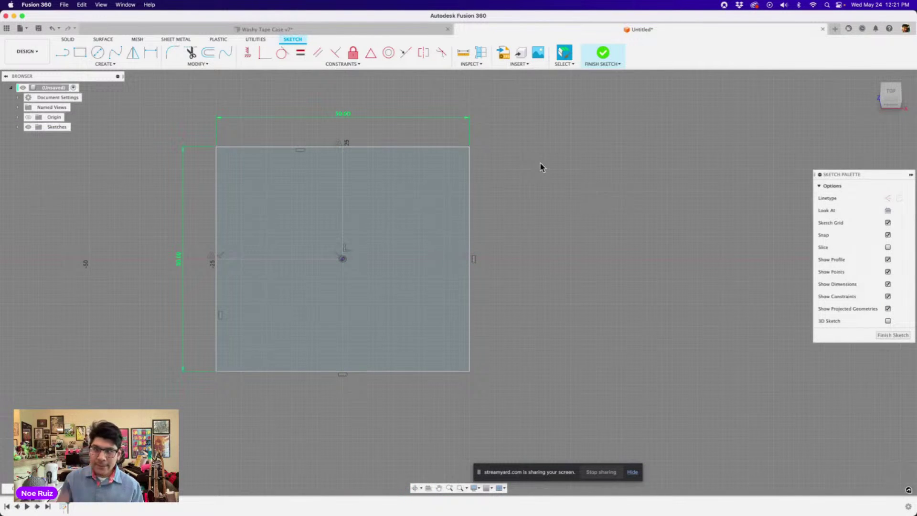
key("r")
left_click(542, 207)
left_click(634, 325)
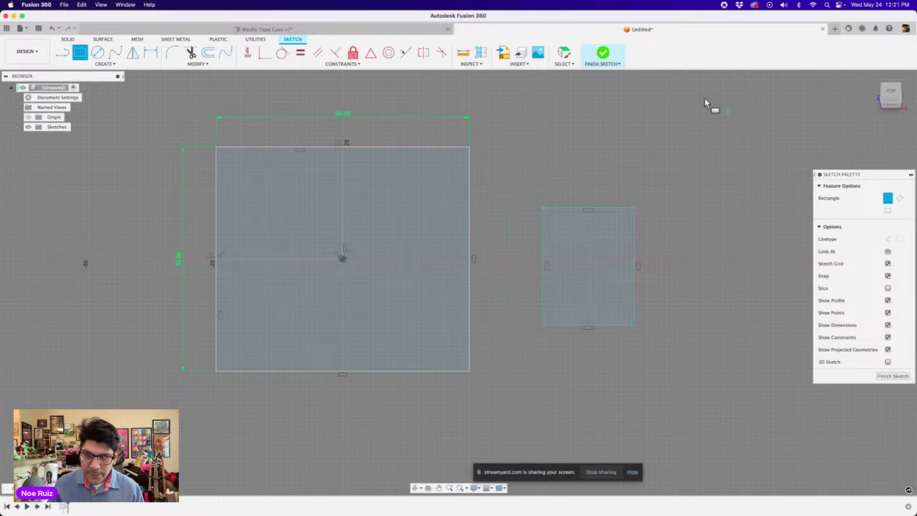
Step: Apply equal constraints to match the second rectangle's height and width to the corresponding edges of the origin-centred square
key("s")
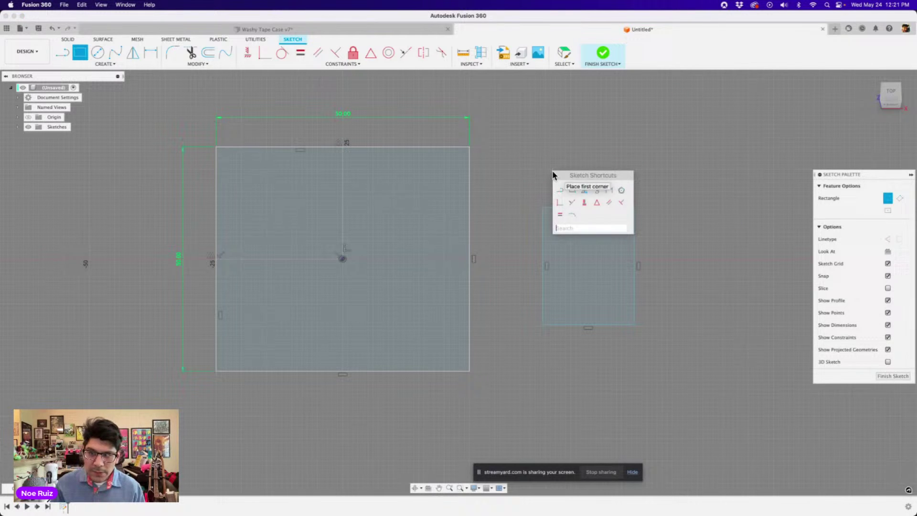
left_click(561, 219)
left_click(543, 219)
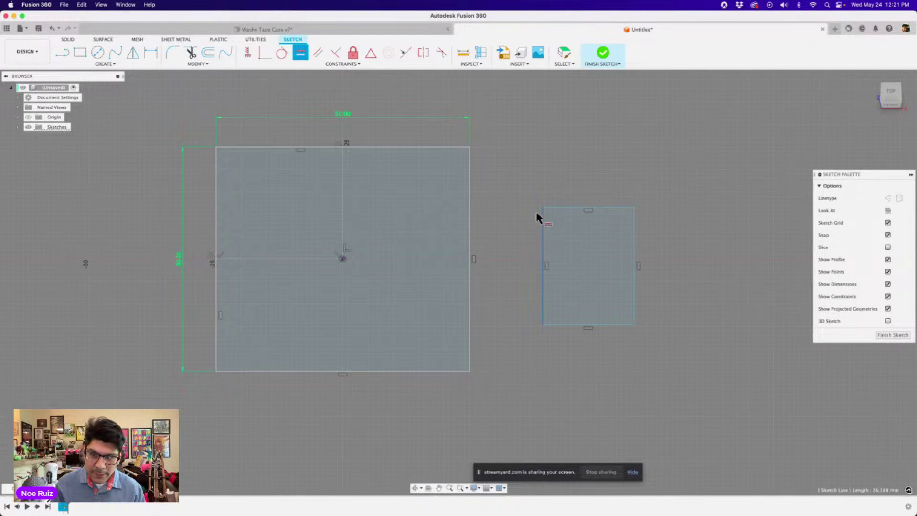
left_click(470, 192)
left_click(566, 161)
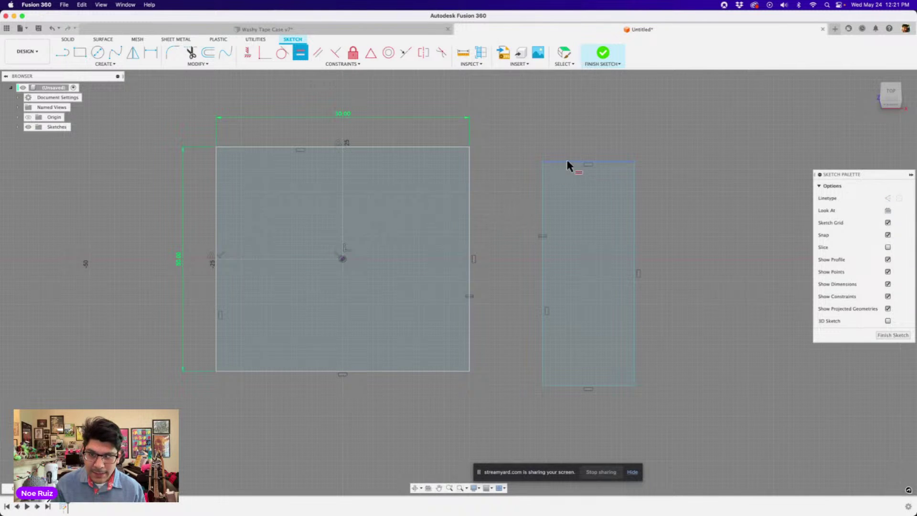
left_click(449, 147)
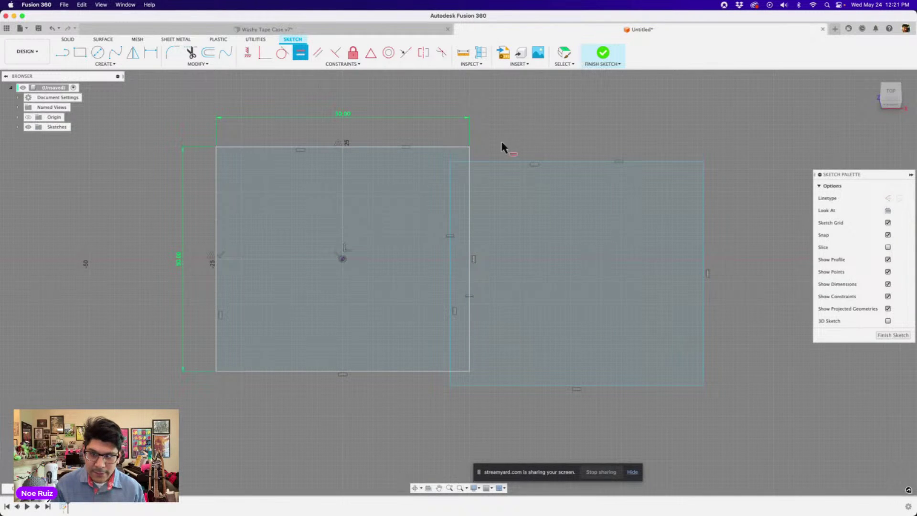
key("Escape")
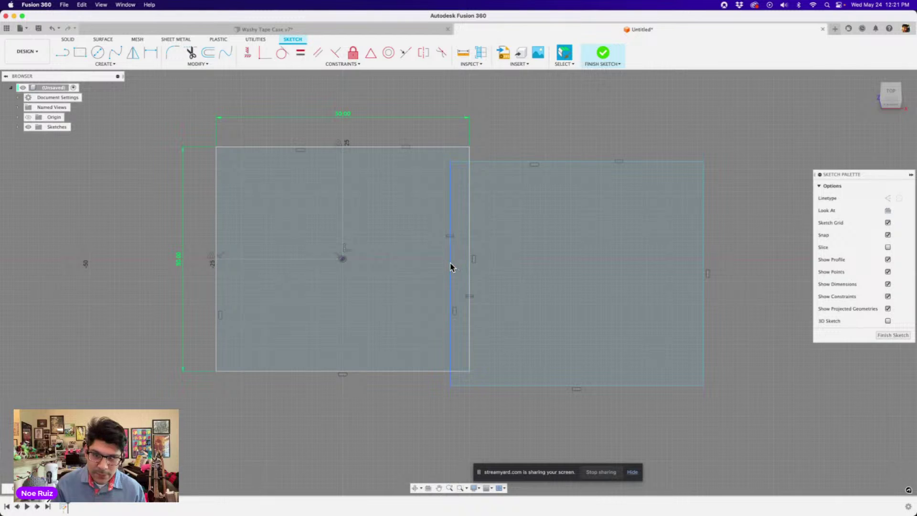
Step: Move the second square clear of the first and draw a line connecting the midpoints of their facing vertical edges
left_click_drag(451, 266, 551, 254)
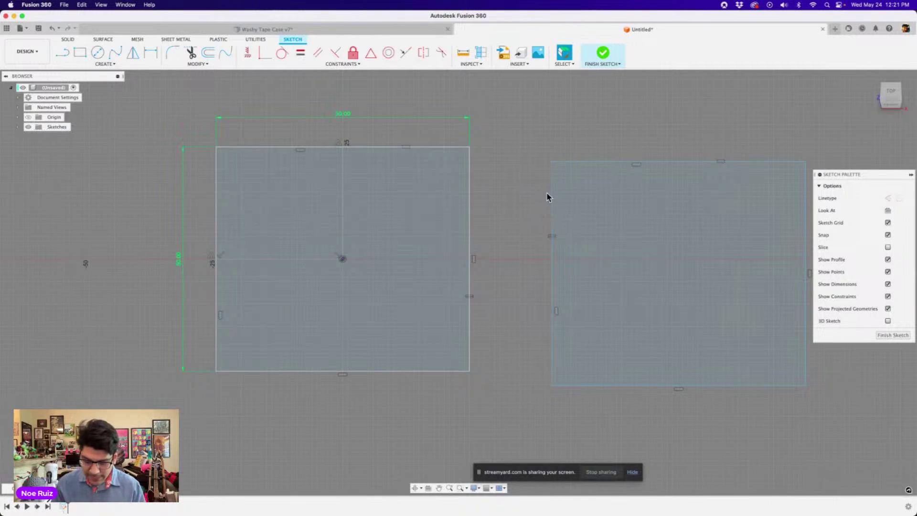
key("l")
scroll(563, 229, "up", 3)
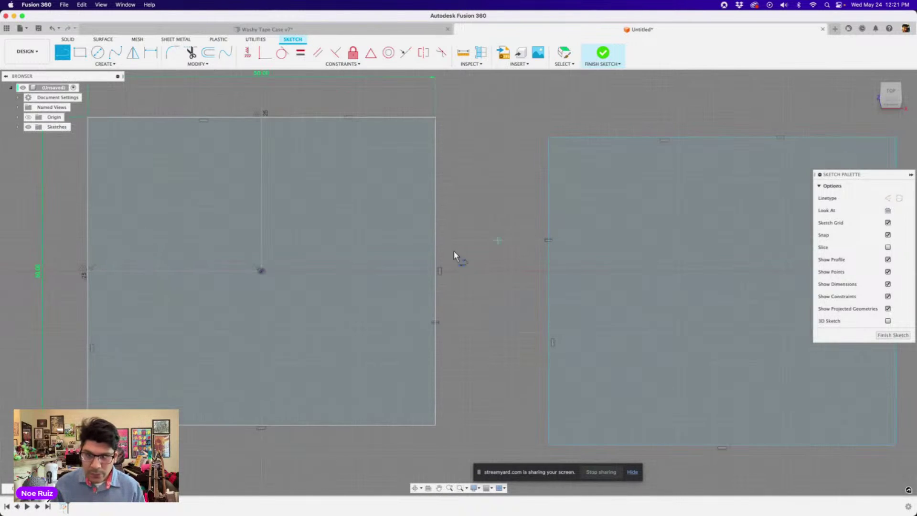
left_click(434, 271)
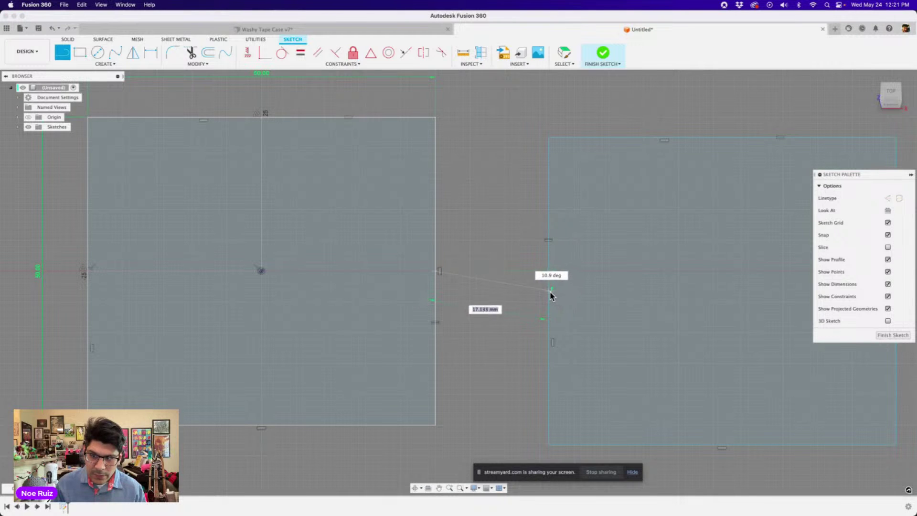
left_click(545, 288)
key("Escape")
Step: Apply a horizontal constraint to the slanted line connecting the two squares
left_click(490, 285)
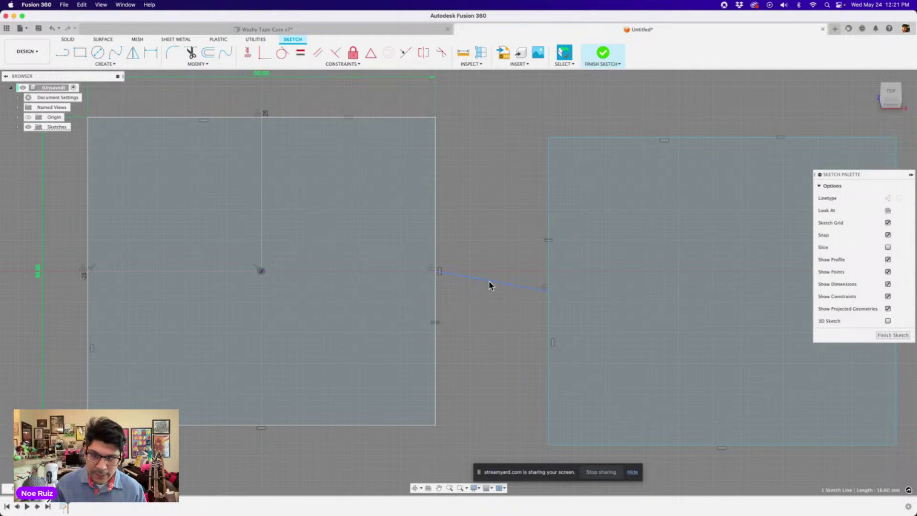
key("s")
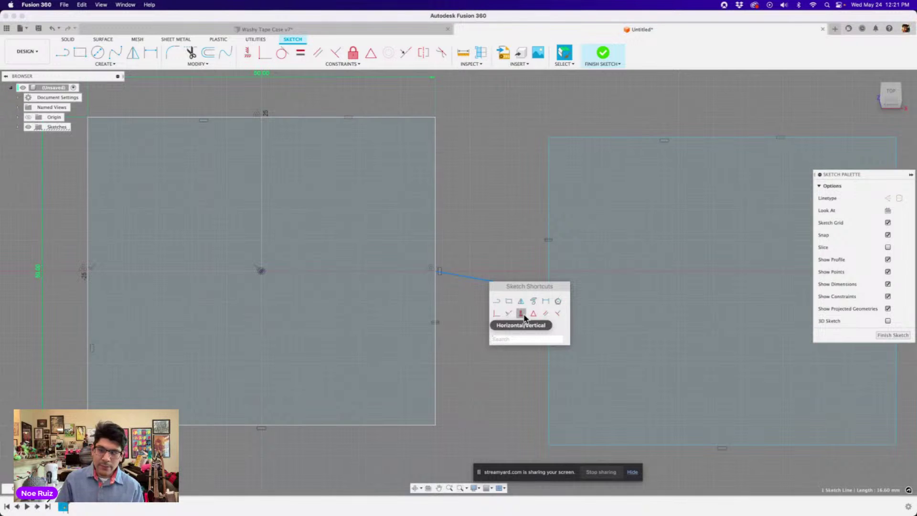
left_click(523, 316)
scroll(524, 214, "down", 3)
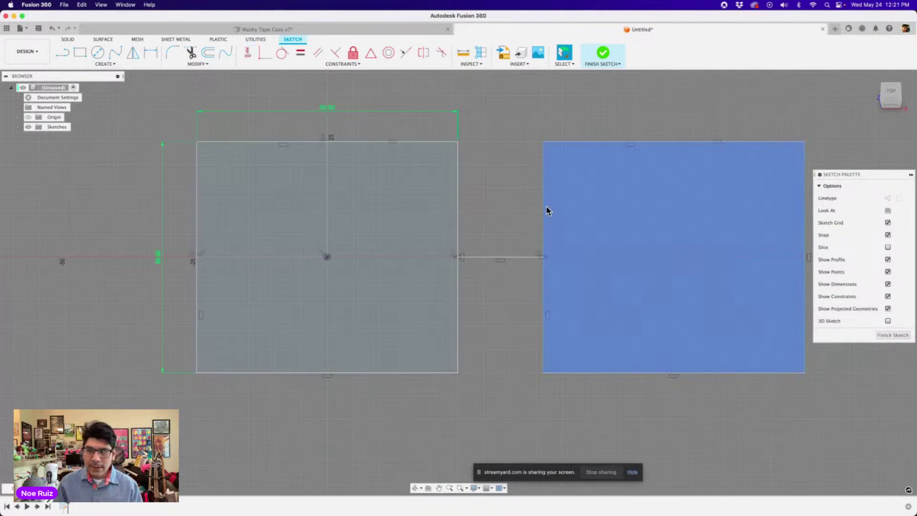
Step: Slide the second square sideways to test its alignment with the first, and check both square profiles
left_click_drag(544, 207, 579, 225)
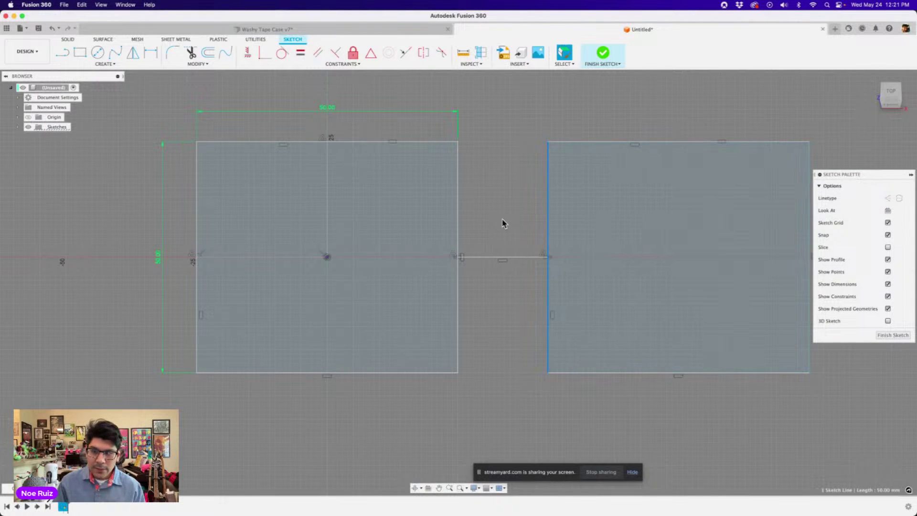
left_click(528, 189)
left_click(371, 169)
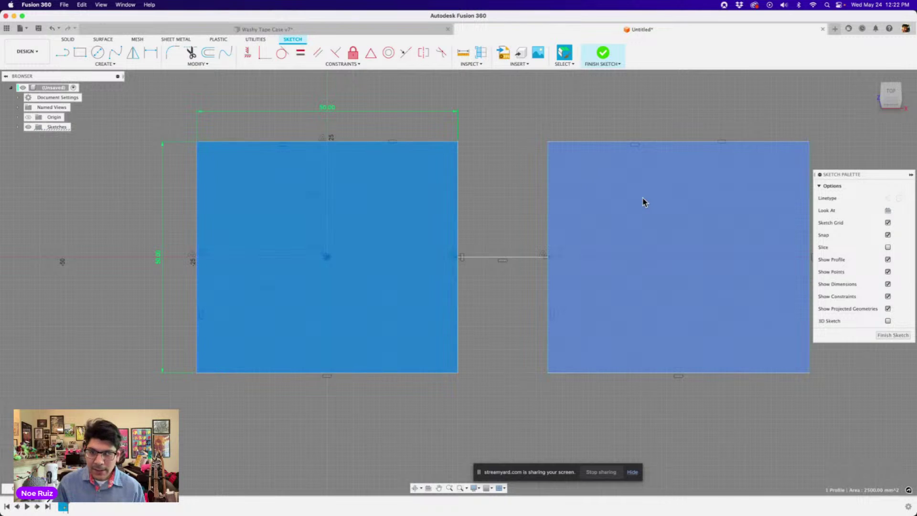
left_click(642, 198)
middle_click_drag(684, 230, 575, 243)
left_click(413, 181)
scroll(375, 215, "up", 3)
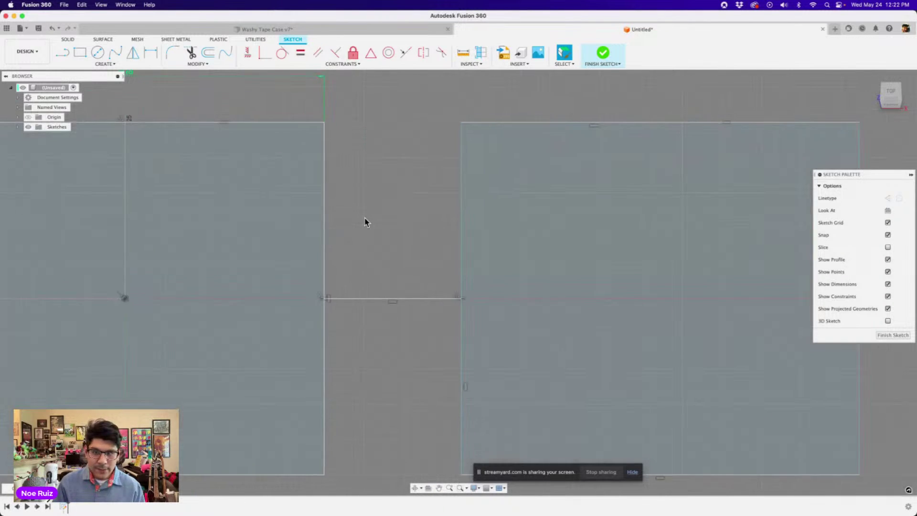
scroll(368, 221, "down", 2)
middle_click_drag(386, 223, 400, 237)
scroll(381, 268, "up", 2)
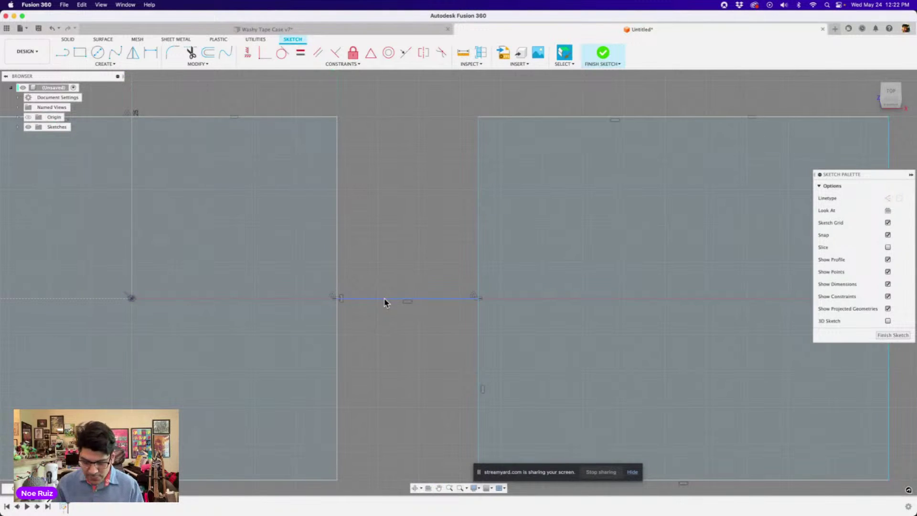
Step: Draw a second line across the gap between the squares, slightly above and parallel to the connecting line
key("l")
scroll(344, 262, "up", 2)
left_click(334, 261)
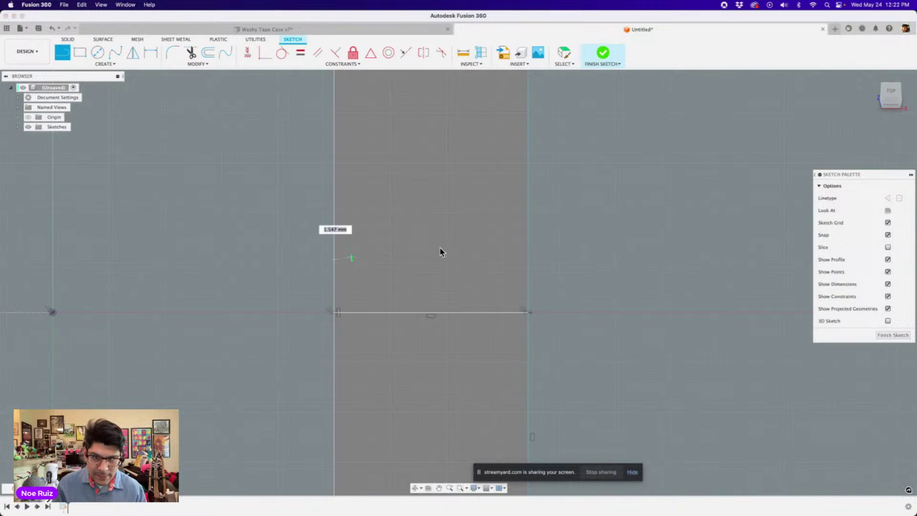
left_click(528, 262)
key("Escape")
left_click_drag(417, 260, 422, 272)
Step: Dimension the distance between the new upper line and the connecting line as 4 mm
key("d")
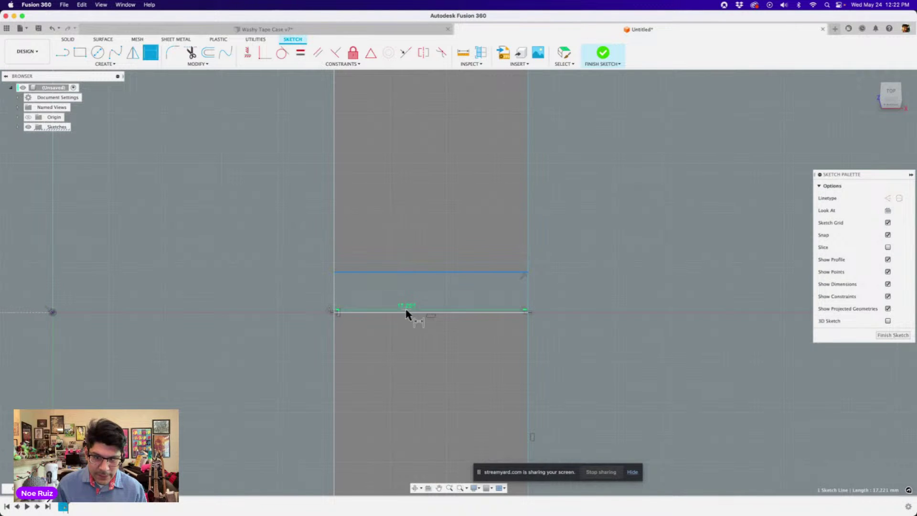
left_click(407, 311)
left_click(414, 295)
type("4")
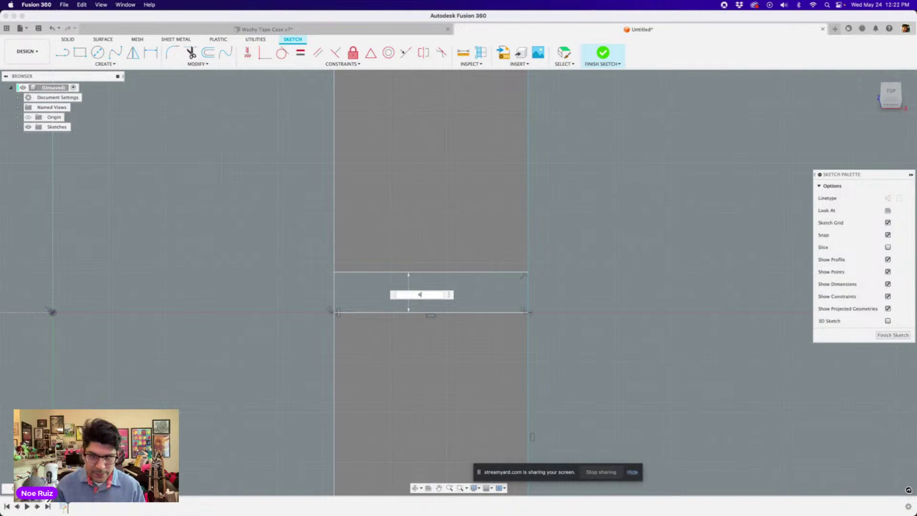
key("Return")
key("Escape")
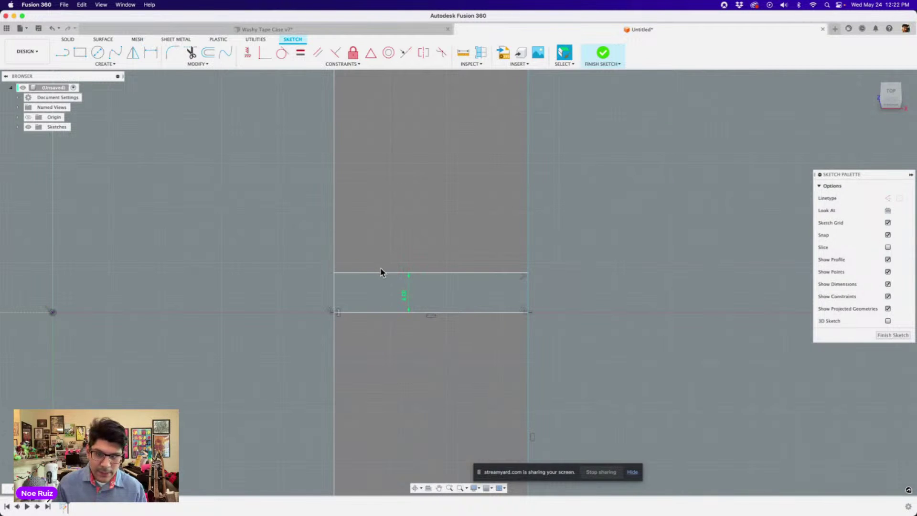
Step: Mirror the upper line across the middle connecting line to form the strip's lower edge
left_click(384, 274)
key("s")
left_click(415, 290)
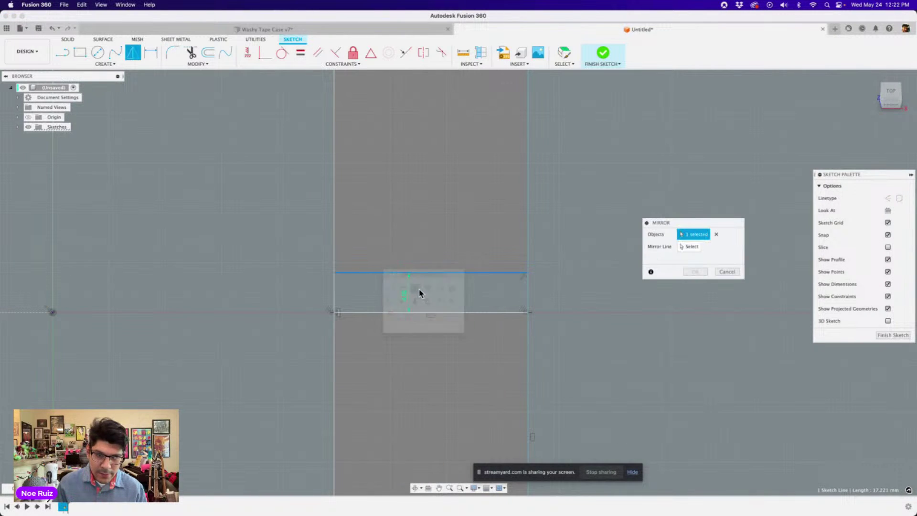
left_click(463, 313)
left_click_drag(715, 223, 526, 185)
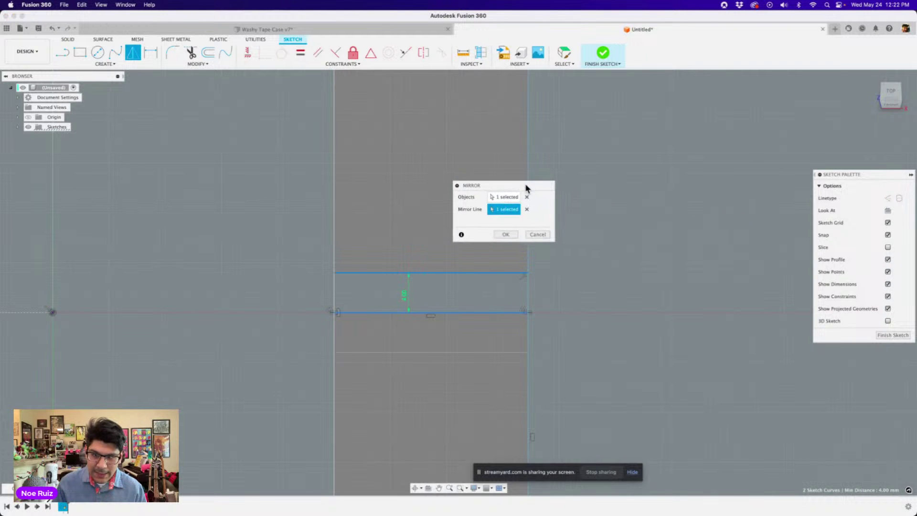
left_click(517, 234)
scroll(388, 272, "down", 2)
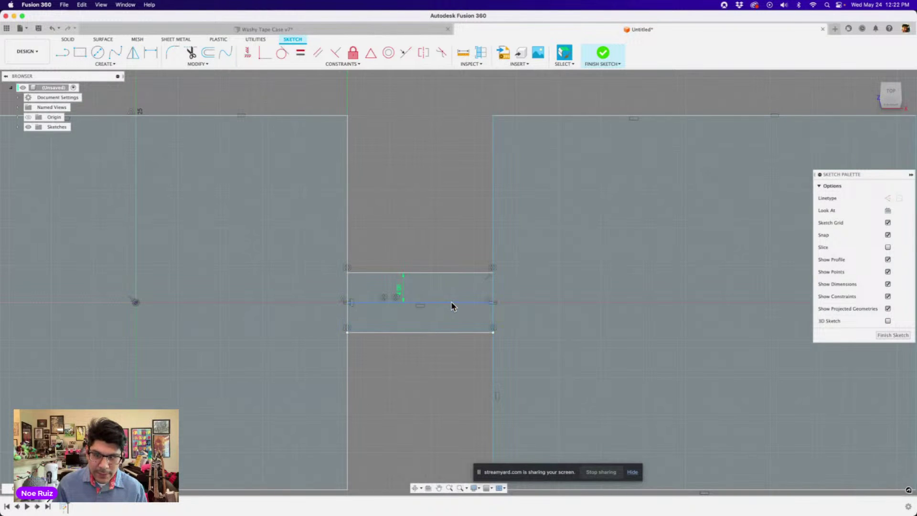
Step: Convert the strip's middle line to construction geometry so its two halves form a single profile
left_click(452, 297)
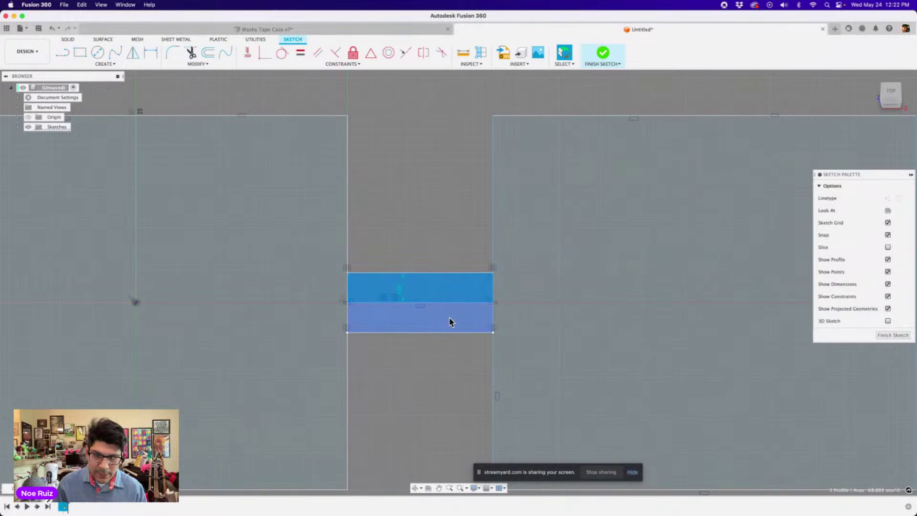
left_click(449, 318)
left_click(450, 298)
left_click(452, 303)
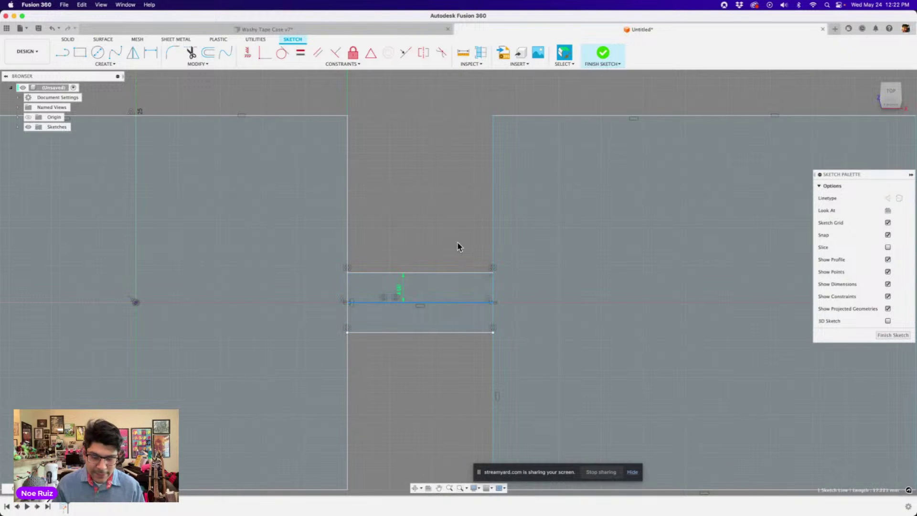
scroll(452, 235, "down", 4)
left_click(434, 246)
scroll(433, 246, "up", 4)
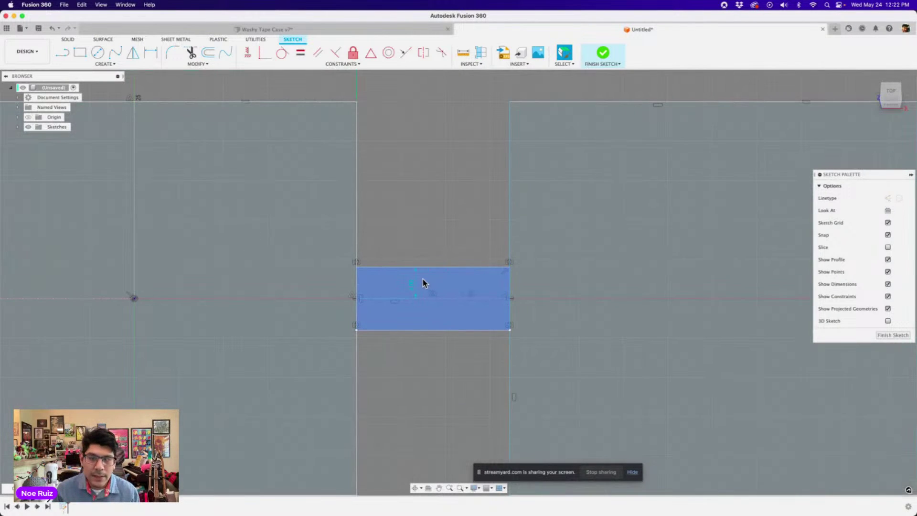
Step: Move the strip's half-height dimension out beside it and dimension the gap between the two squares as 12 mm
scroll(344, 279, "down", 2)
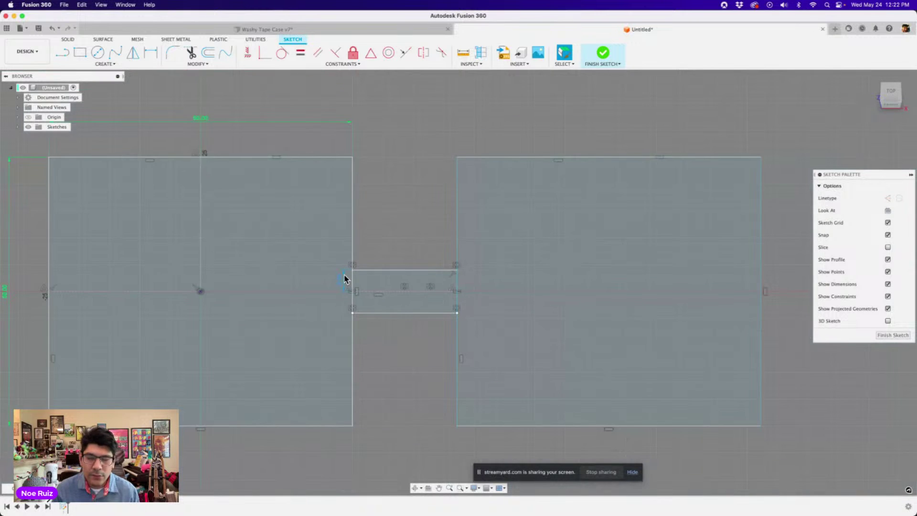
scroll(438, 212, "down", 2)
scroll(439, 249, "up", 3)
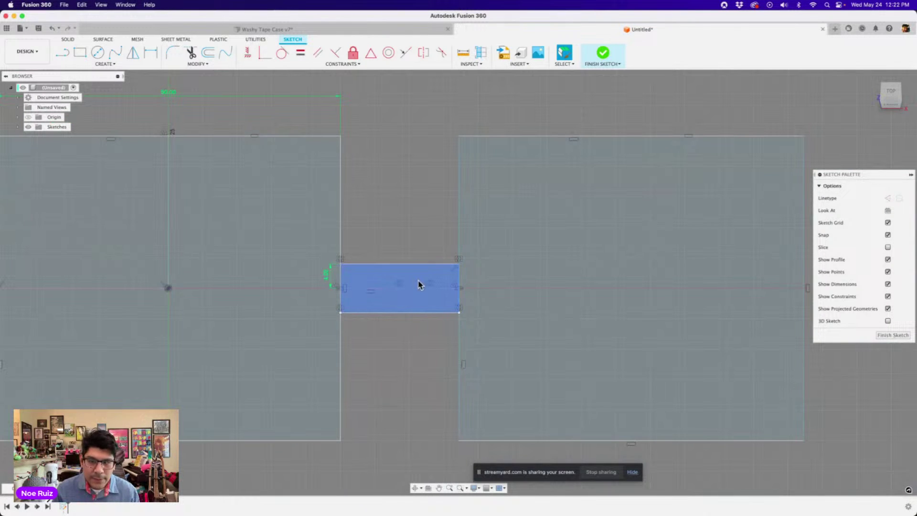
key("d")
left_click(413, 288)
left_click(413, 242)
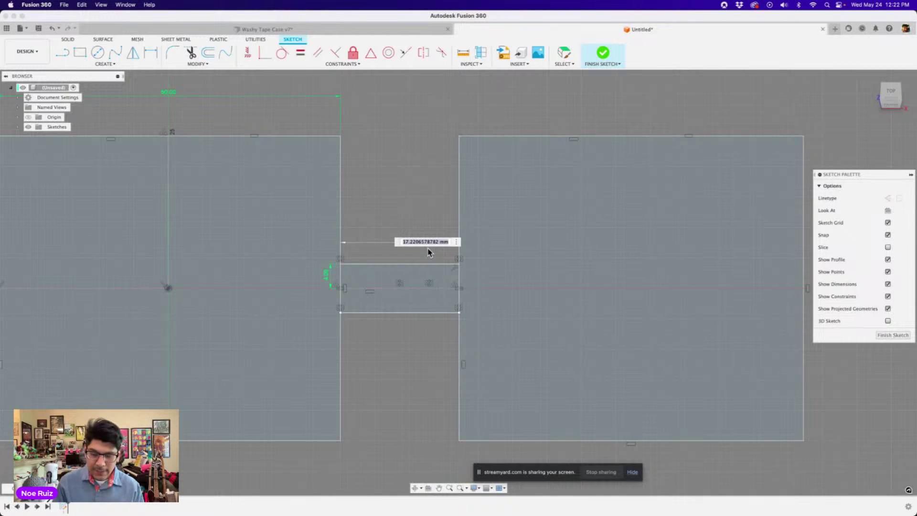
type("12")
key("Return")
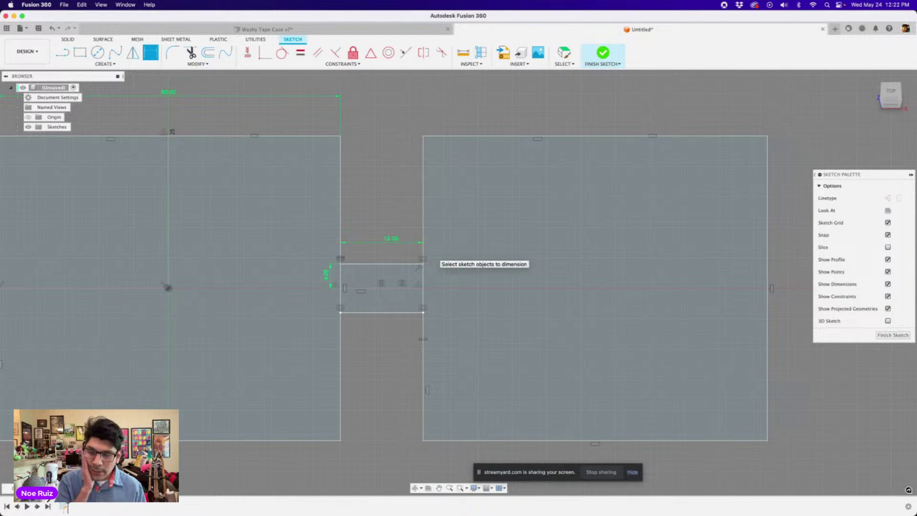
scroll(409, 260, "down", 3)
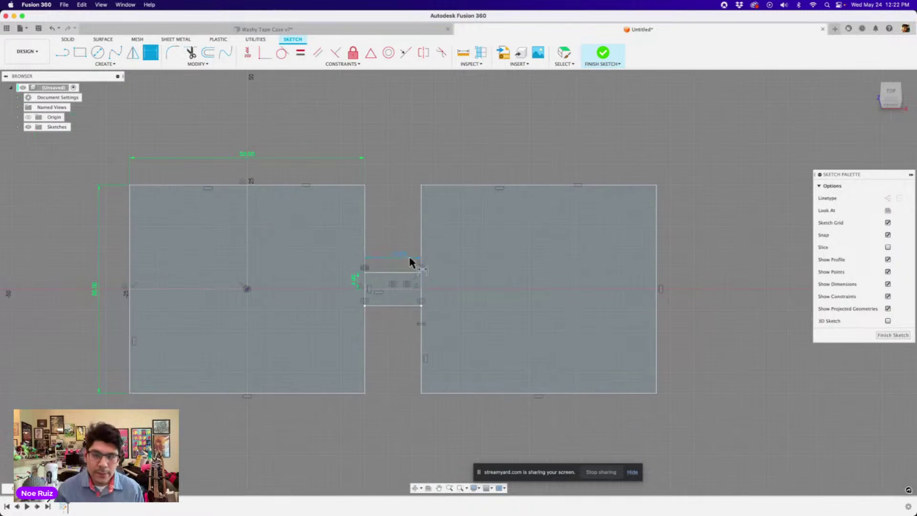
scroll(445, 272, "up", 2)
key("Escape")
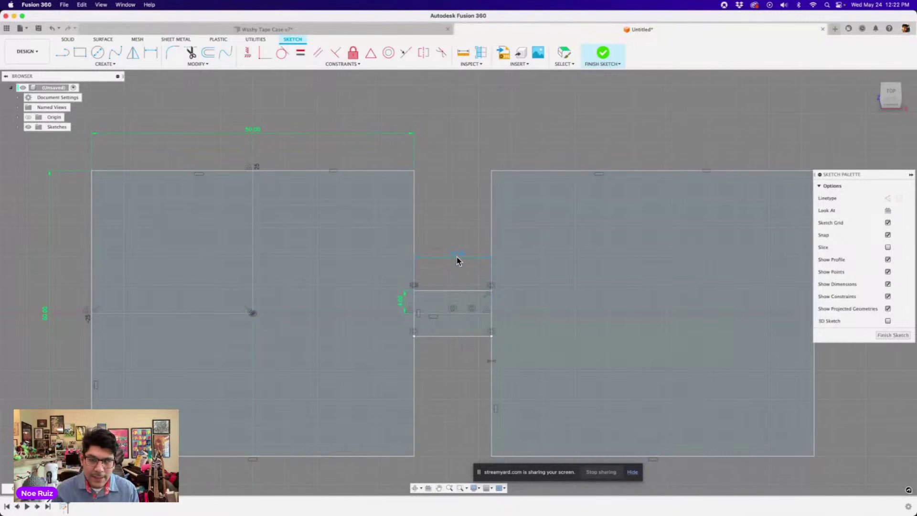
Step: Set the connecting strip's half-height dimension to 2 mm and select the strip's profile
scroll(445, 248, "down", 2)
scroll(445, 249, "up", 3)
scroll(444, 305, "down", 2)
scroll(417, 303, "up", 3)
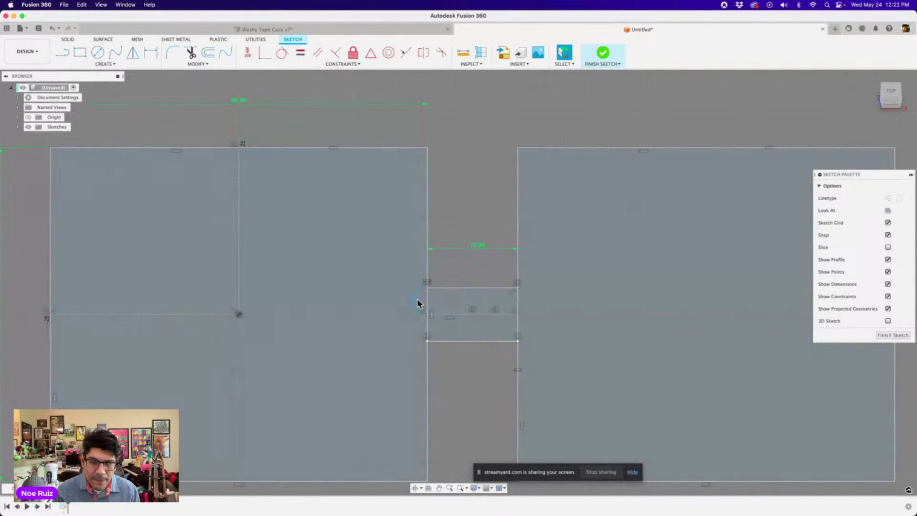
double_click(414, 303)
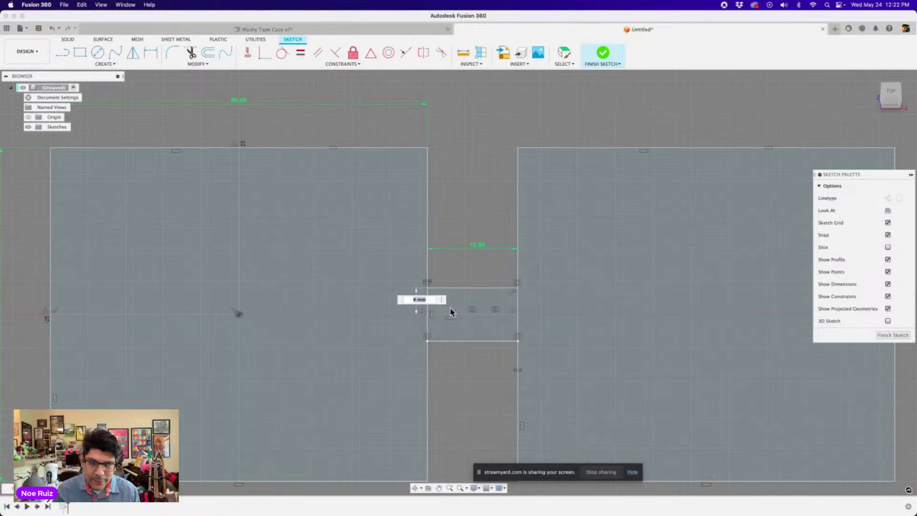
key("Return")
scroll(417, 305, "up", 2)
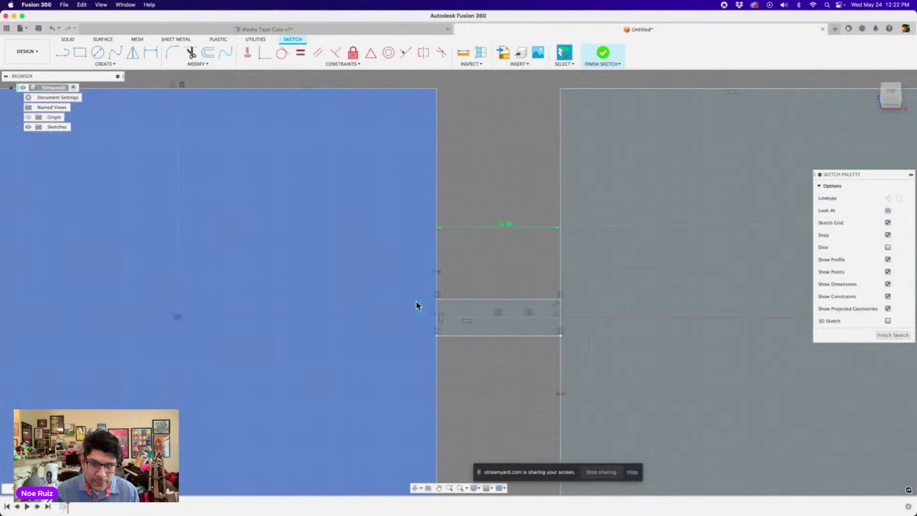
left_click(452, 303)
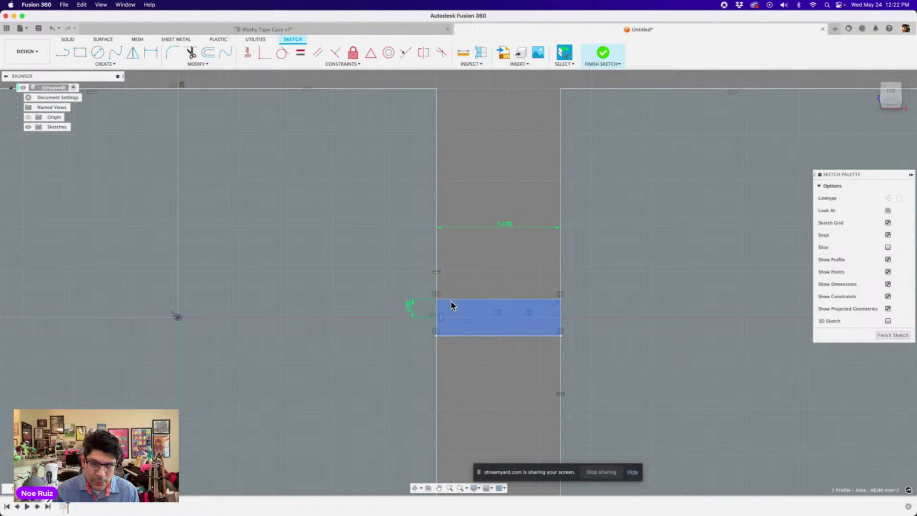
Step: Move the first square's height dimension from outside its left edge to inside the square
scroll(455, 334, "down", 2)
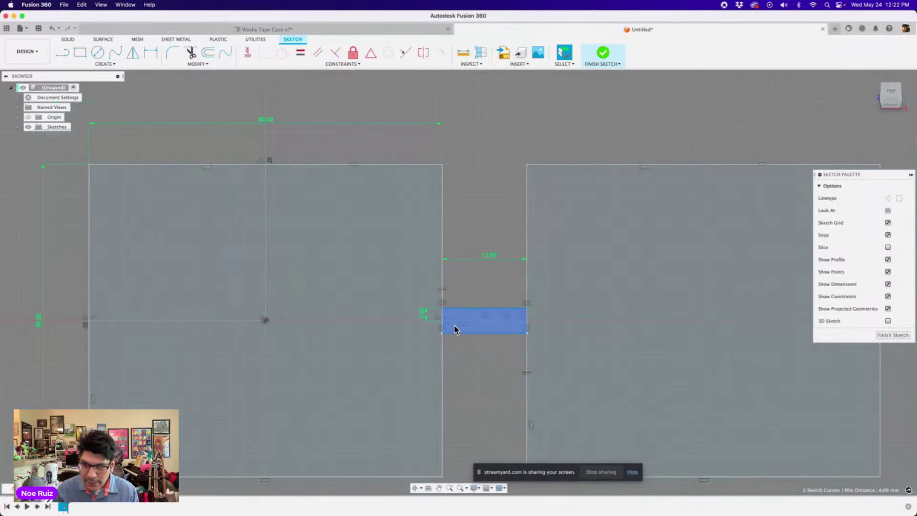
scroll(461, 272, "down", 2)
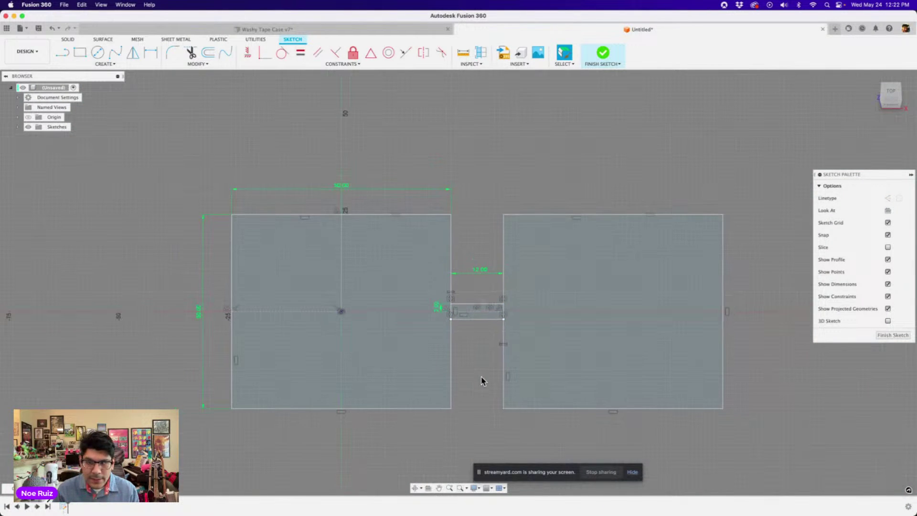
middle_click_drag(483, 379, 583, 371)
scroll(352, 317, "up", 3)
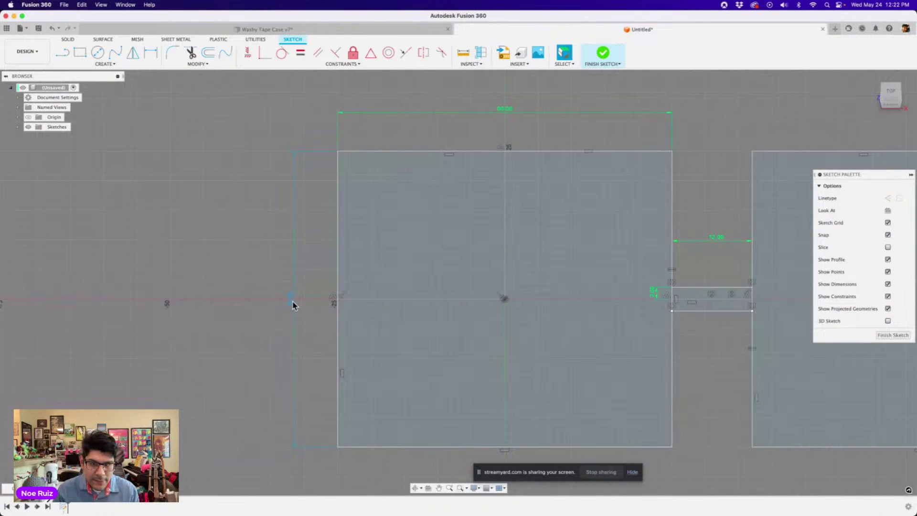
left_click_drag(293, 303, 390, 309)
Step: Sketch a tall rectangle about 70 mm high to the left of the first square and narrow it to about 17 mm wide
scroll(387, 310, "down", 3)
scroll(348, 266, "up", 1)
middle_click_drag(265, 233, 345, 223)
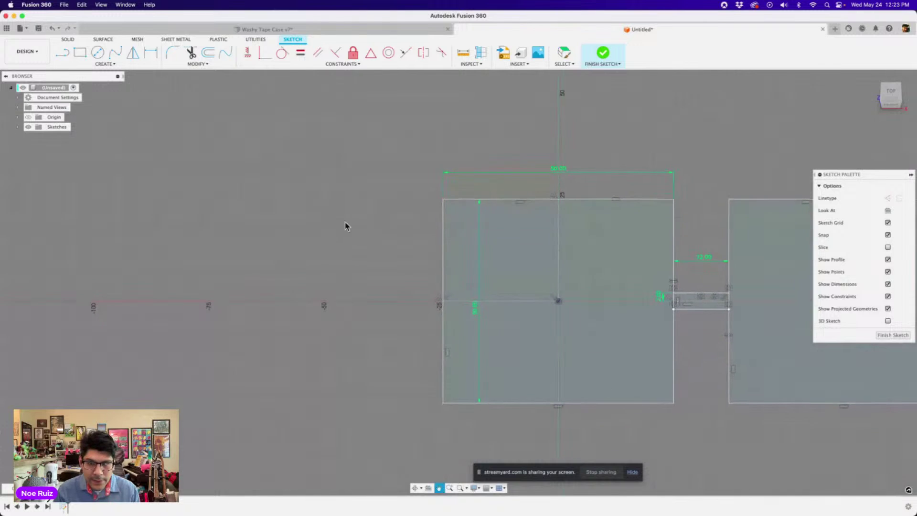
key("r")
left_click(330, 155)
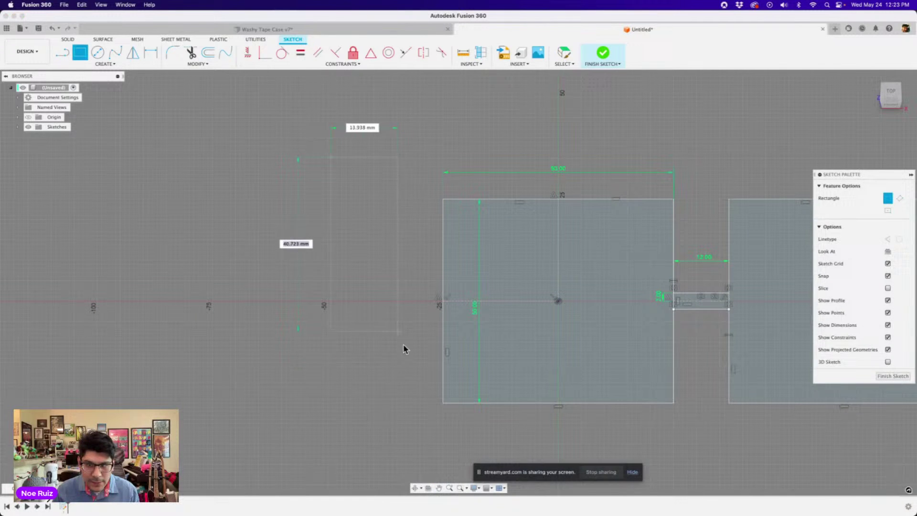
left_click(420, 443)
key("Escape")
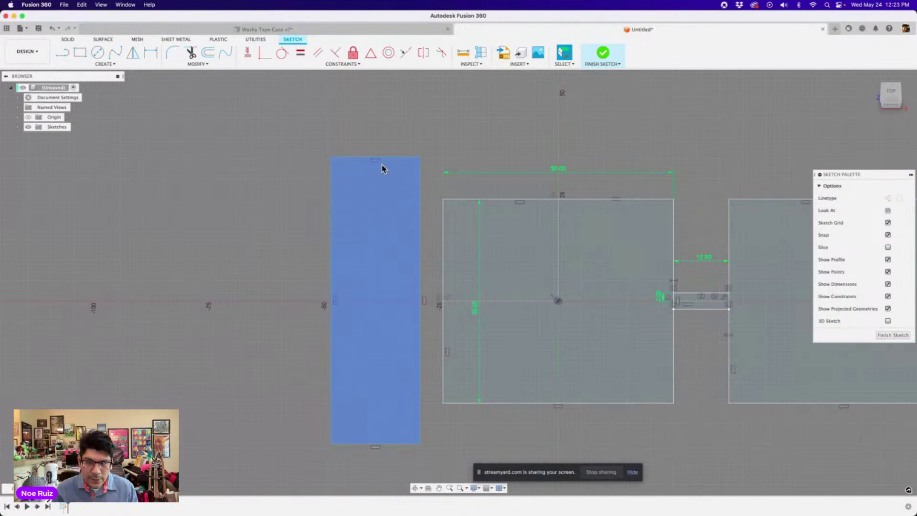
scroll(373, 192, "up", 2)
left_click_drag(326, 168, 345, 175)
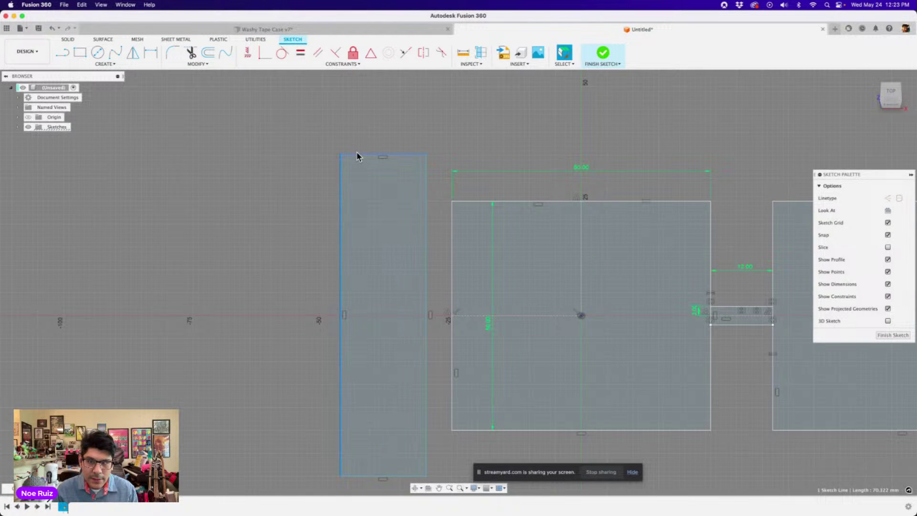
left_click(357, 154)
scroll(509, 198, "down", 2)
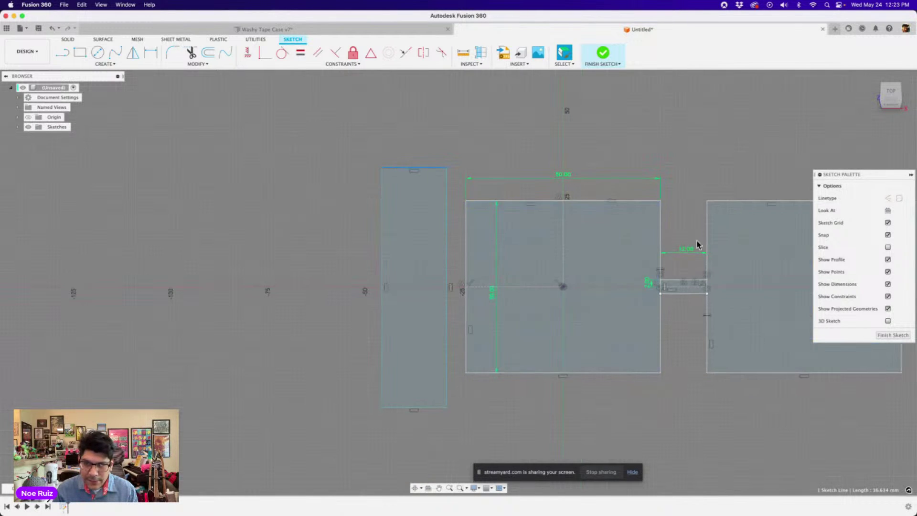
Step: Dimension the rectangle's upper edge 2 mm above the first square's upper edge
scroll(446, 167, "up", 4)
middle_click_drag(432, 121, 407, 128)
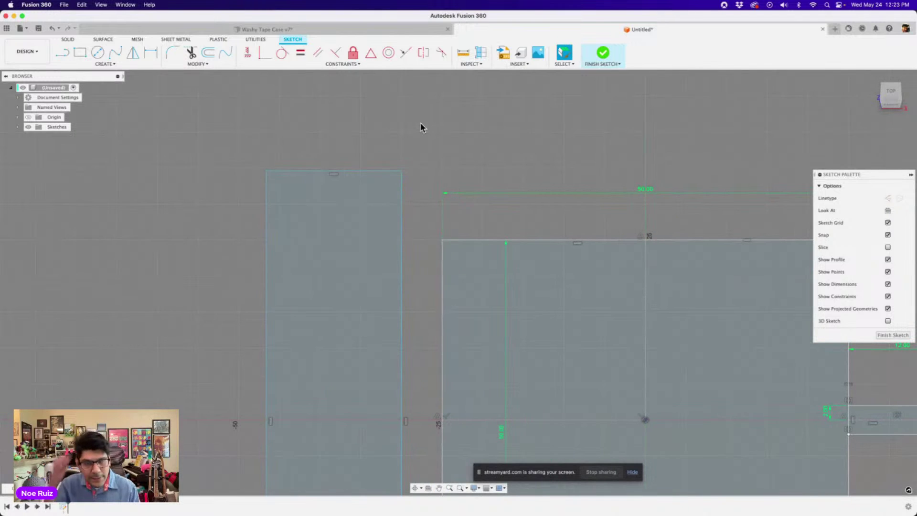
left_click(391, 170)
key("d")
left_click(468, 240)
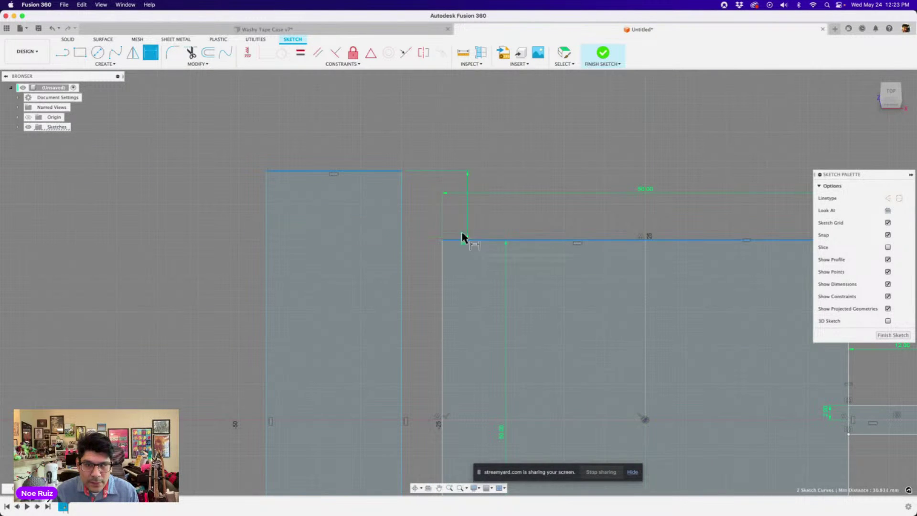
left_click(230, 220)
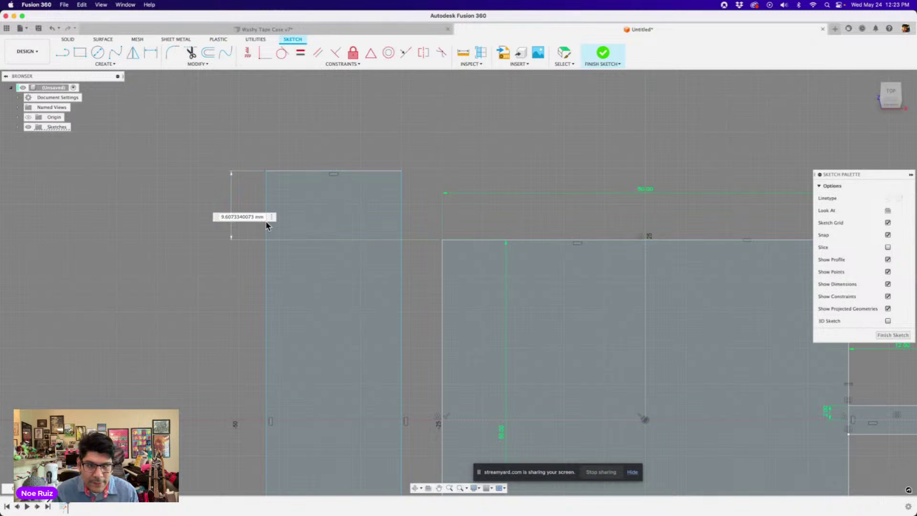
type("2")
key("Return")
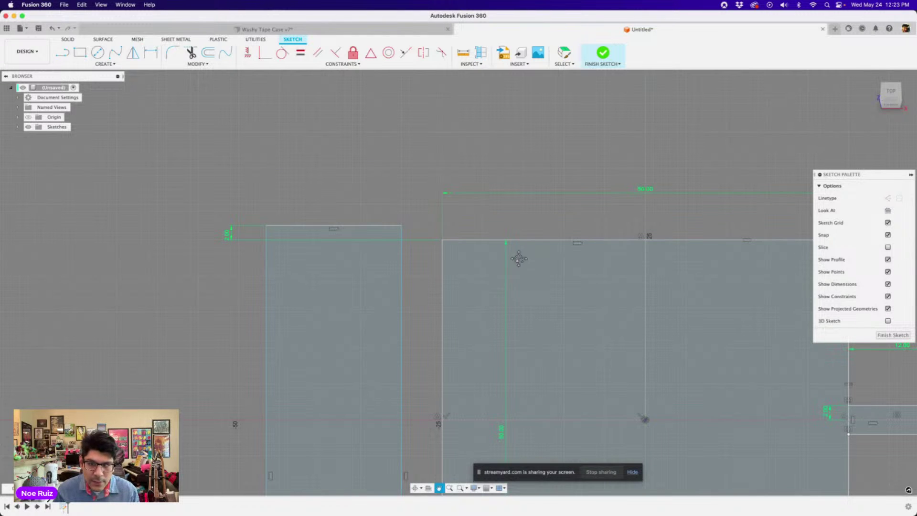
Step: Dimension the rectangle's lower edge 2 mm below the first square's lower edge
middle_click_drag(518, 257, 540, 106)
scroll(450, 266, "down", 3)
middle_click_drag(420, 439, 440, 325)
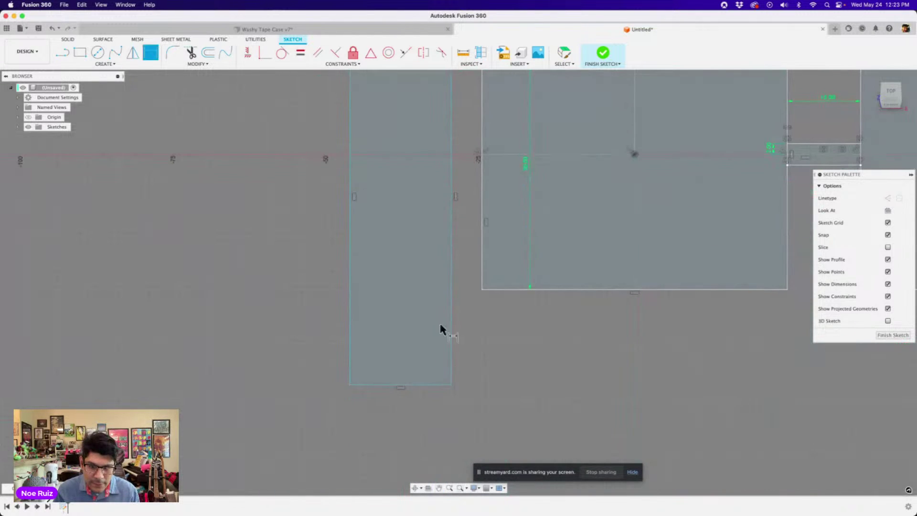
left_click(432, 386)
left_click(501, 289)
left_click(313, 311)
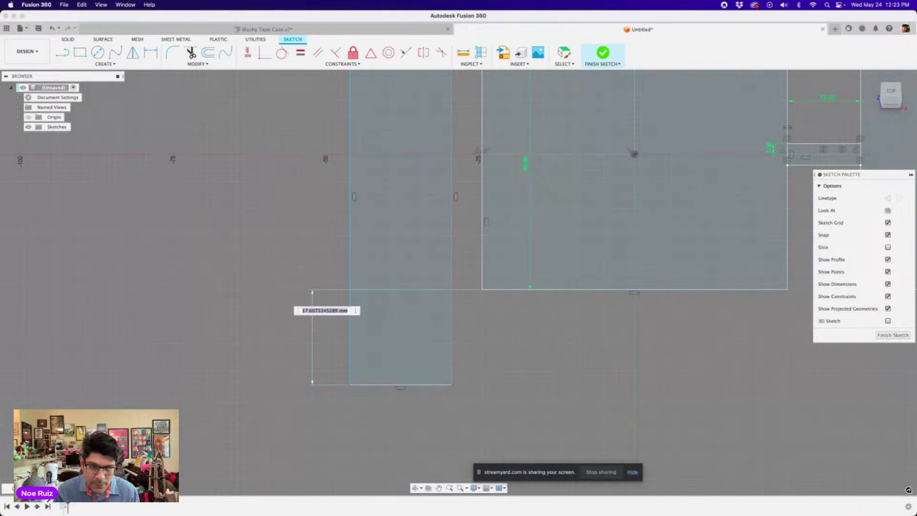
type("2")
key("Return")
Step: Dimension the rectangle's width with the expression 12+1+2 and review the stored expression
scroll(460, 272, "down", 3)
middle_click_drag(491, 125, 492, 201)
scroll(476, 149, "up", 3)
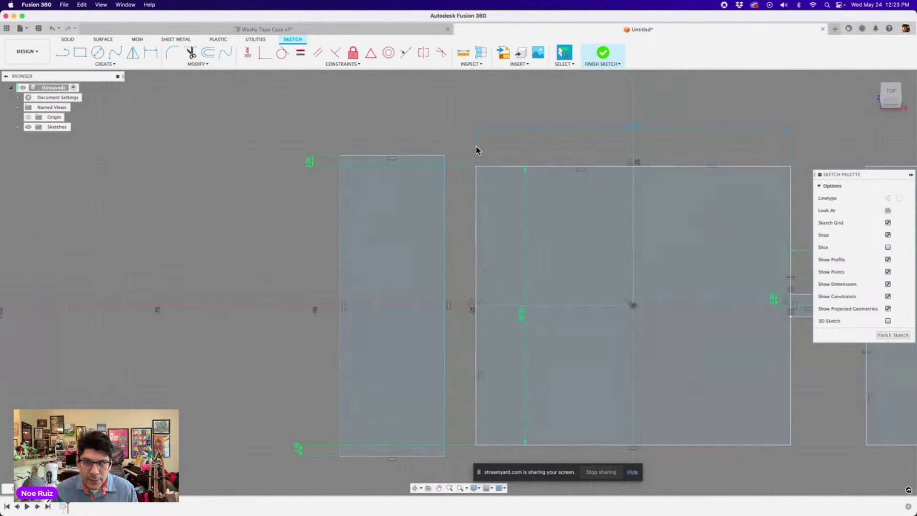
scroll(416, 155, "down", 1)
key("d")
left_click(422, 154)
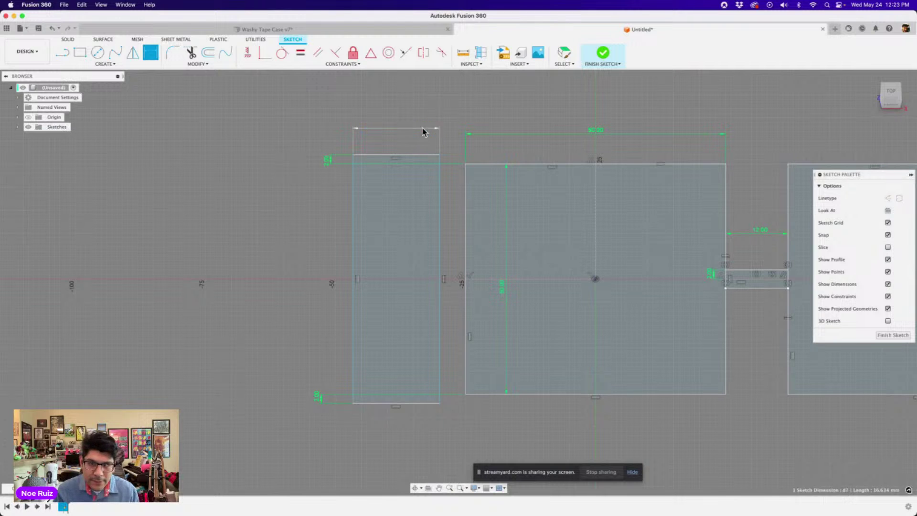
left_click(423, 133)
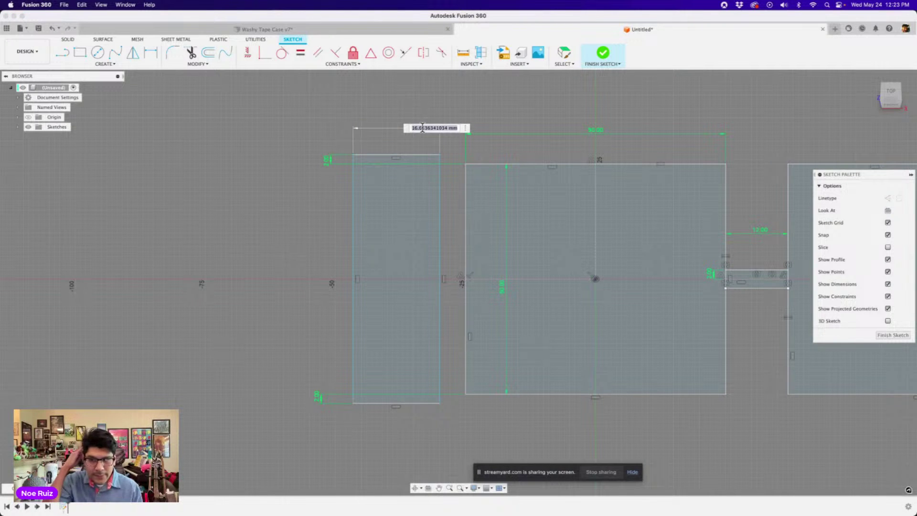
type("12+1+2")
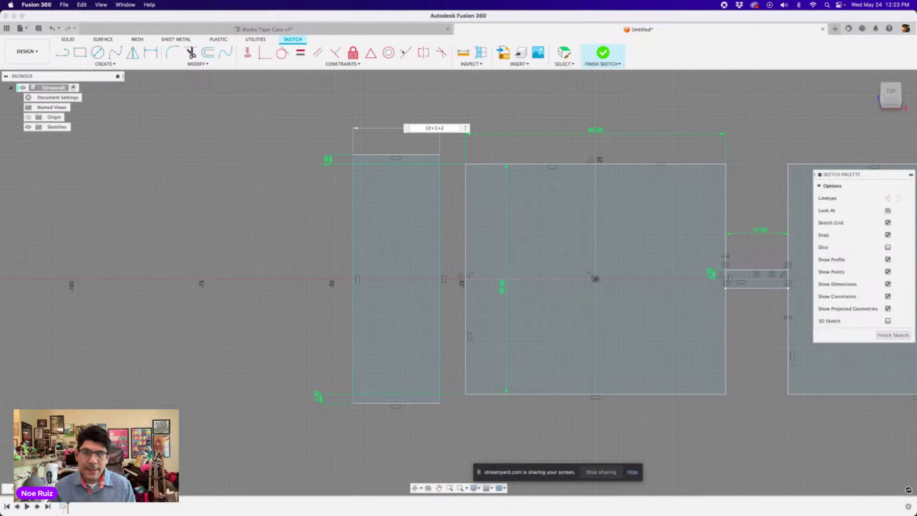
key("Return")
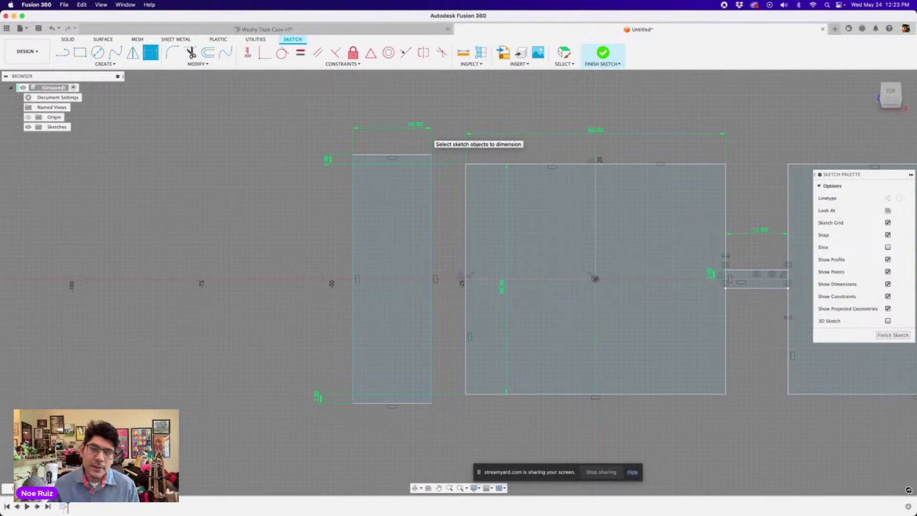
key("Escape")
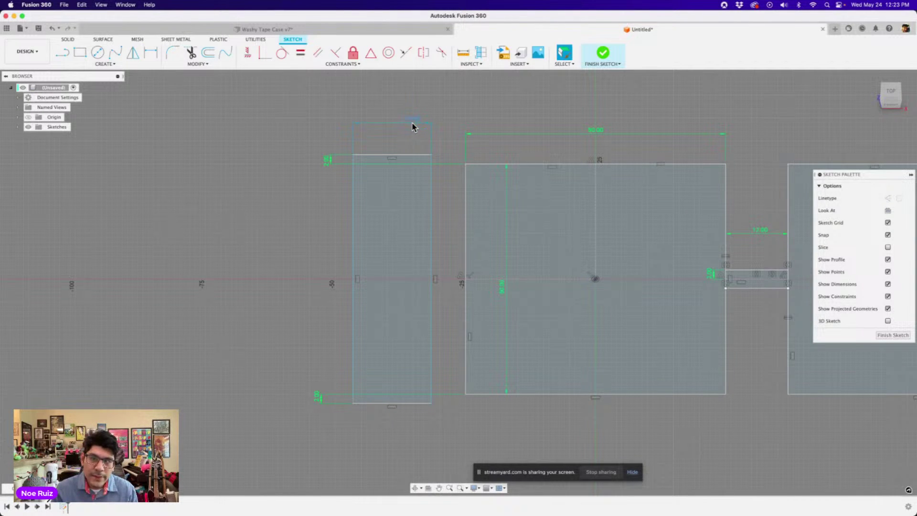
double_click(413, 118)
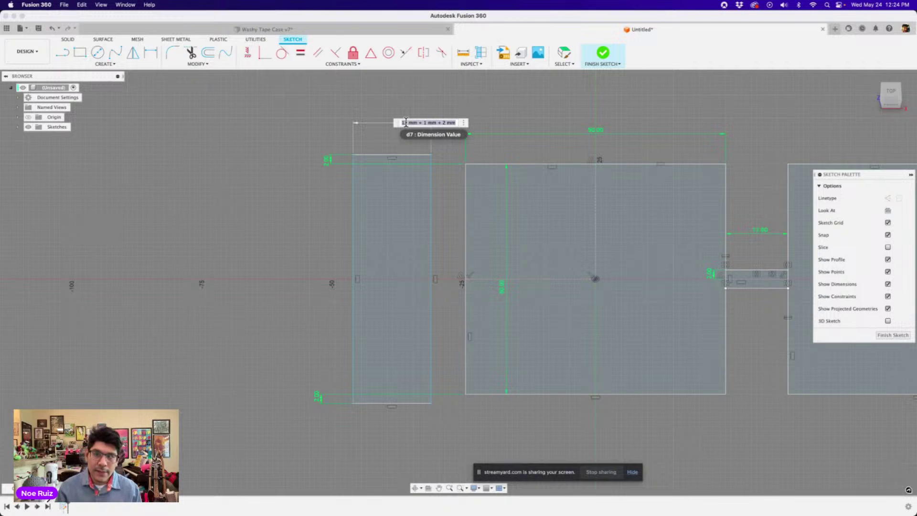
key("Return")
Step: Draw a connecting line from the midpoint of the rectangle's right edge to the midpoint of the first square's left edge
scroll(399, 143, "down", 1)
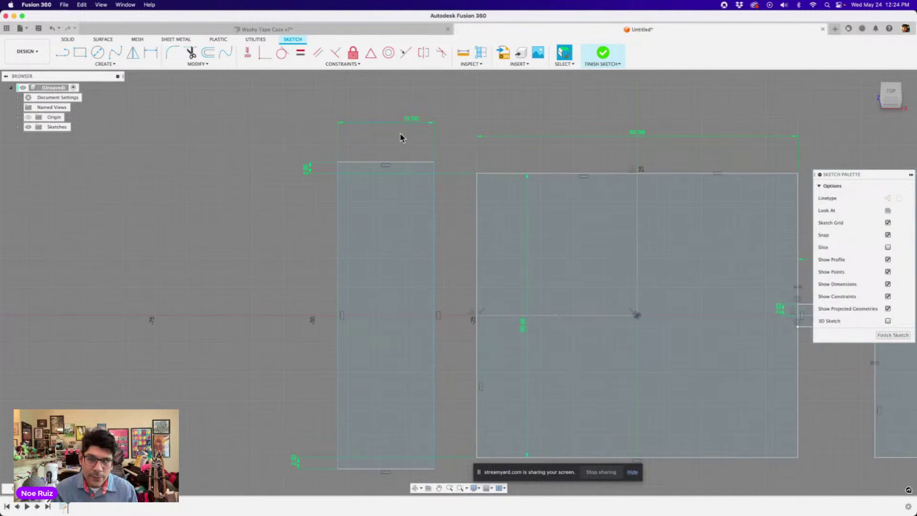
scroll(402, 156, "down", 1)
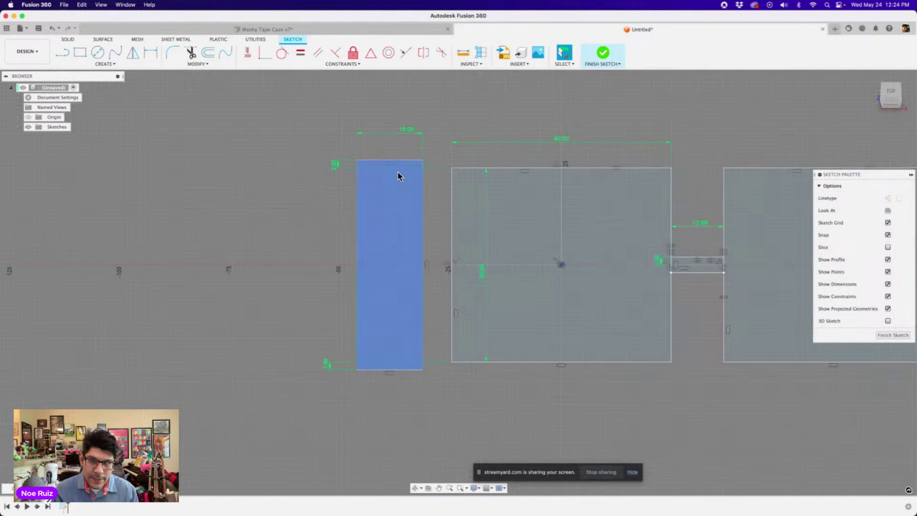
scroll(403, 157, "up", 2)
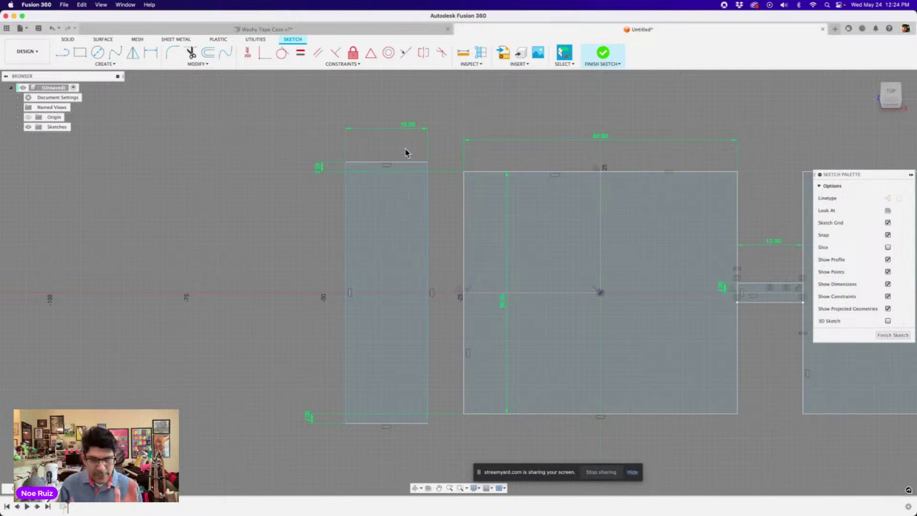
scroll(433, 162, "up", 1)
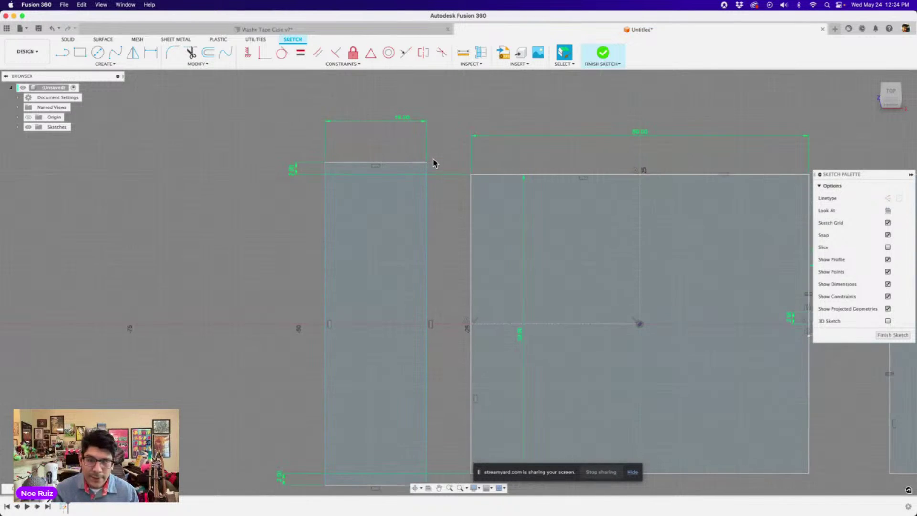
key("l")
scroll(500, 209, "up", 3)
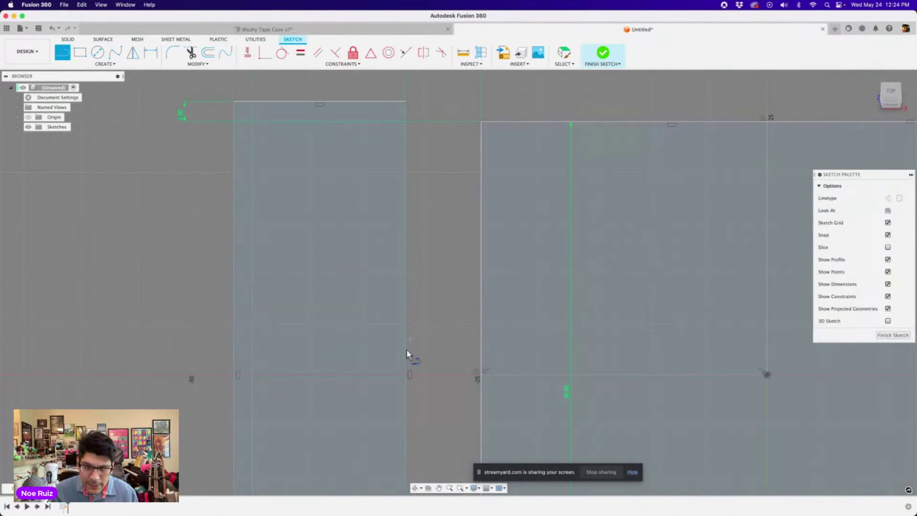
left_click(406, 375)
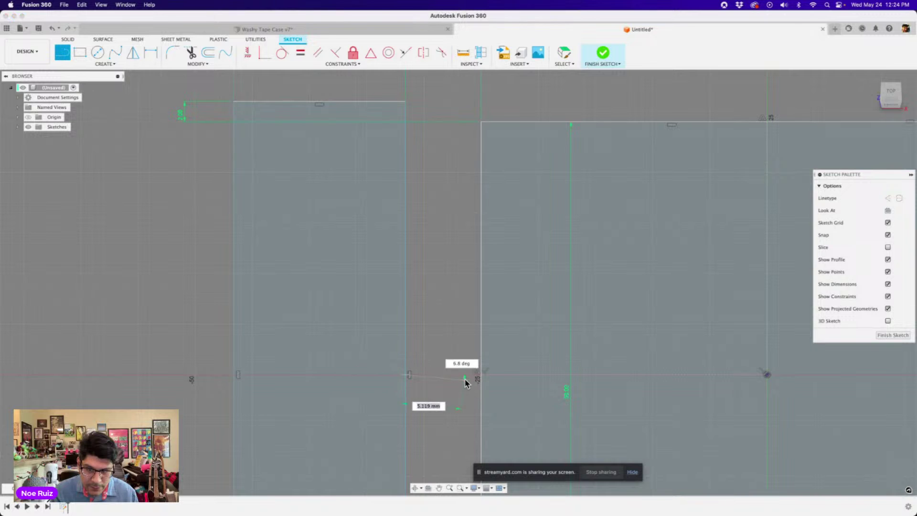
key("Escape")
scroll(462, 318, "down", 1)
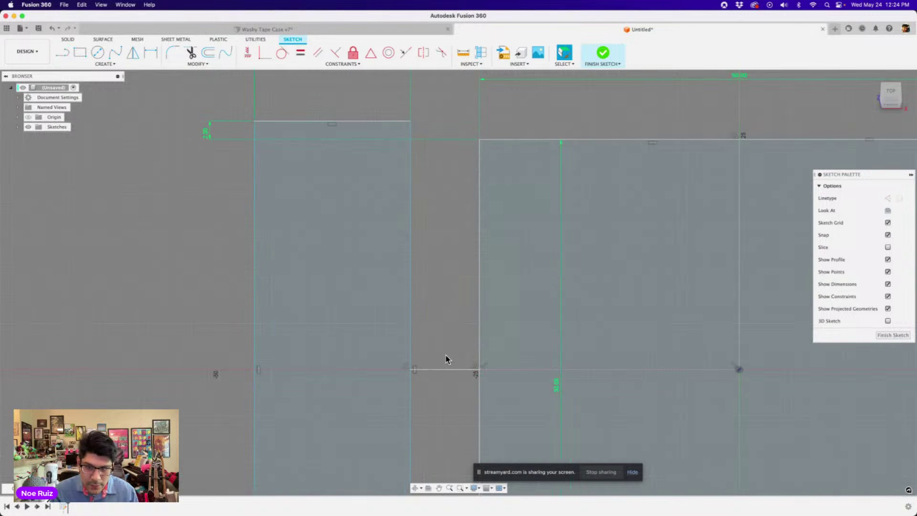
Step: Dimension the connecting line's length as 2 mm and move that dimension farther up within the gap
key("d")
left_click(444, 369)
left_click(448, 348)
type("2")
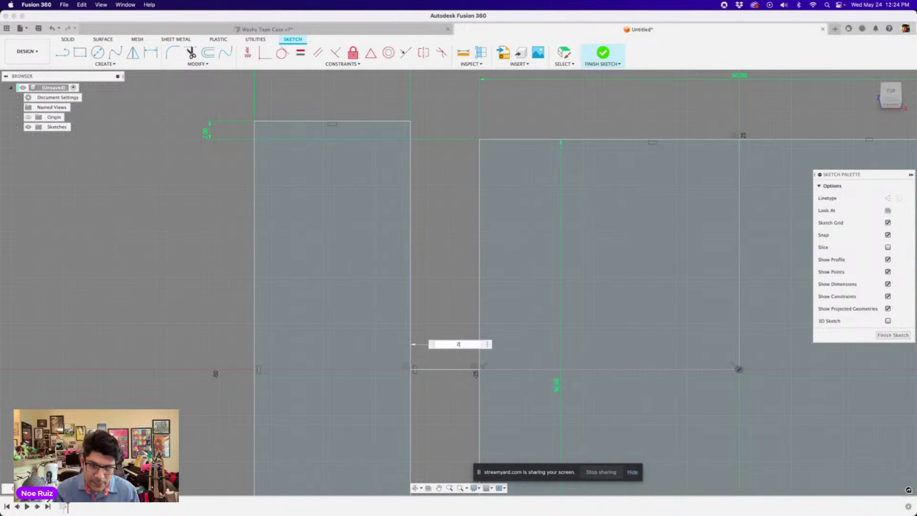
key("Return")
key("Escape")
scroll(466, 371, "up", 3)
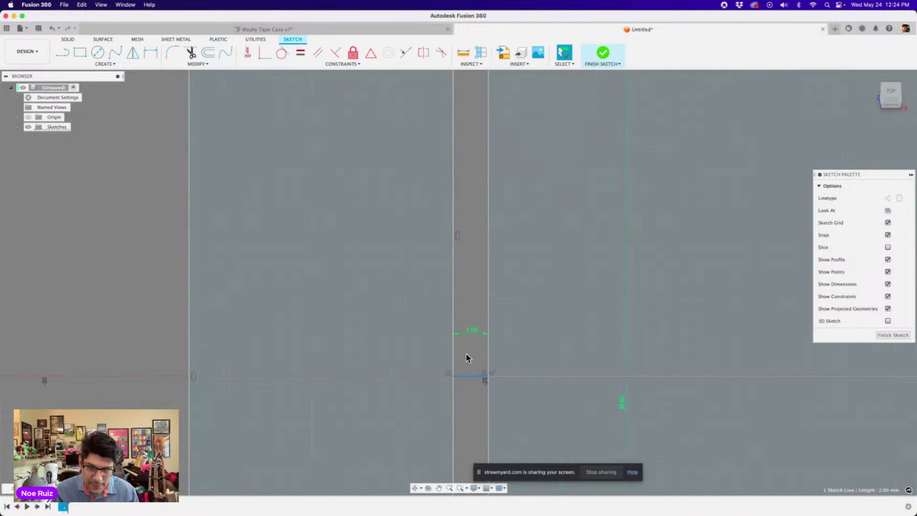
left_click(471, 329)
key("Escape")
left_click_drag(473, 331, 474, 305)
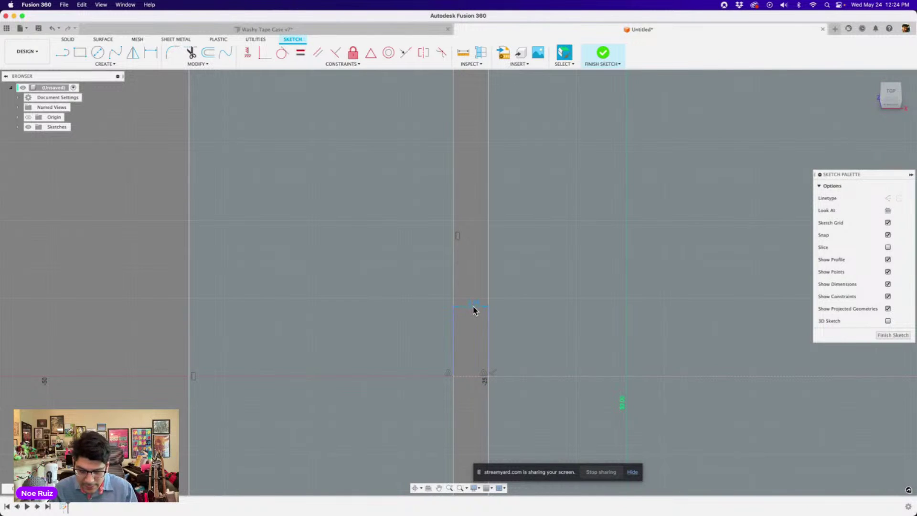
Step: Draw a second line across the narrow gap, above the middle connecting line
key("l")
left_click(452, 260)
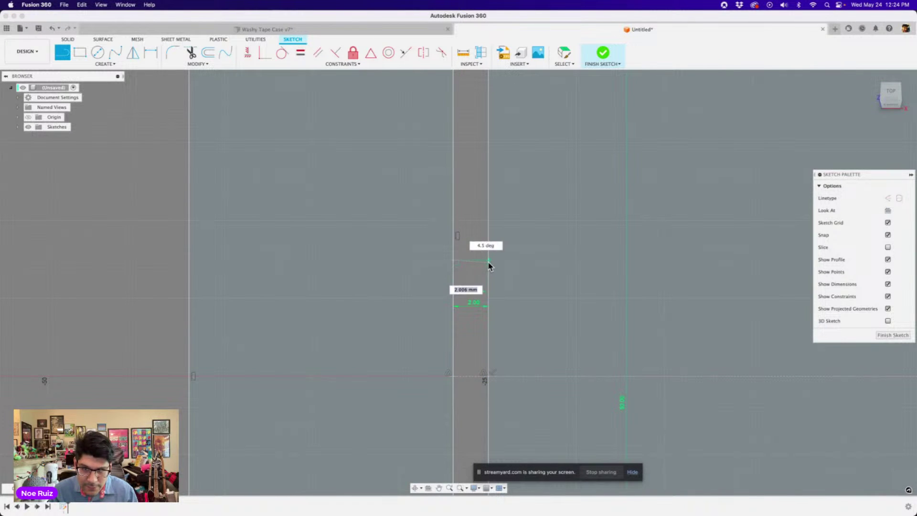
left_click(487, 261)
key("Escape")
Step: Dimension the upper line 4 mm from the middle connecting line and move the gap's 2 mm dimension above it
left_click(477, 261)
key("d")
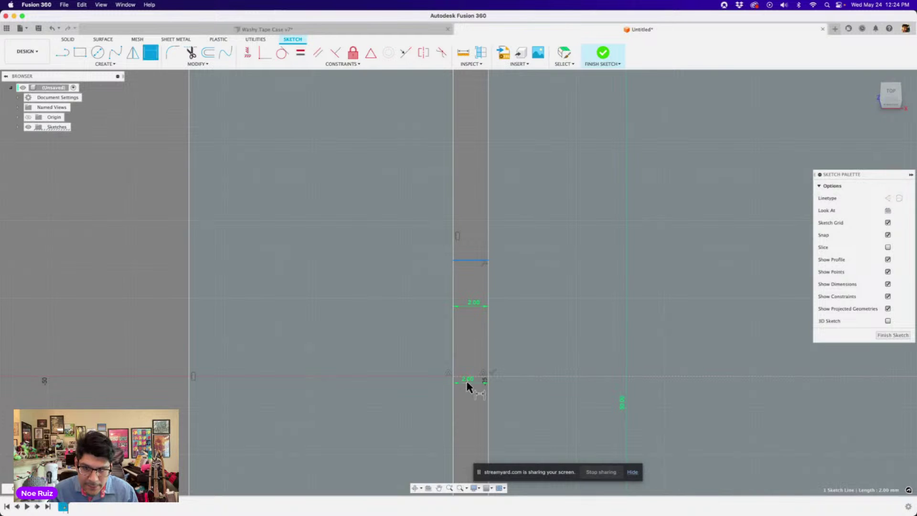
left_click(471, 375)
left_click(474, 358)
type("4")
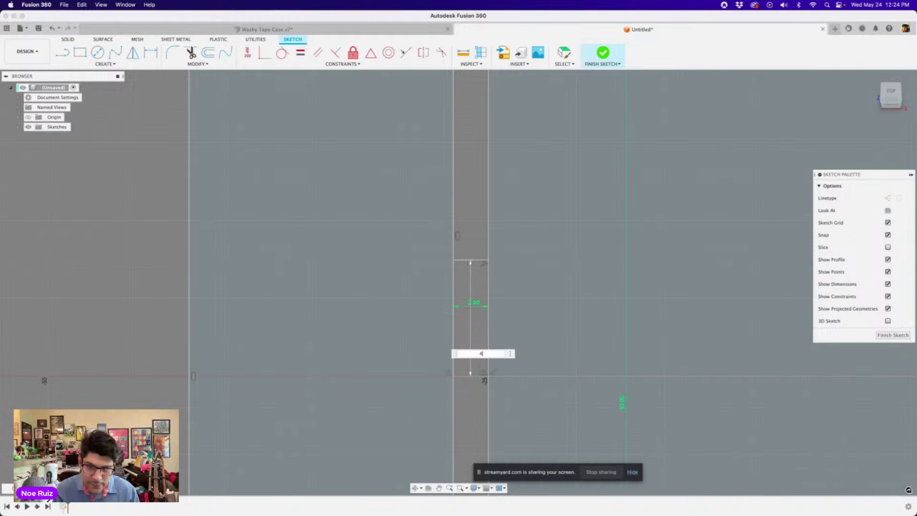
key("Return")
key("Escape")
left_click_drag(466, 306, 470, 271)
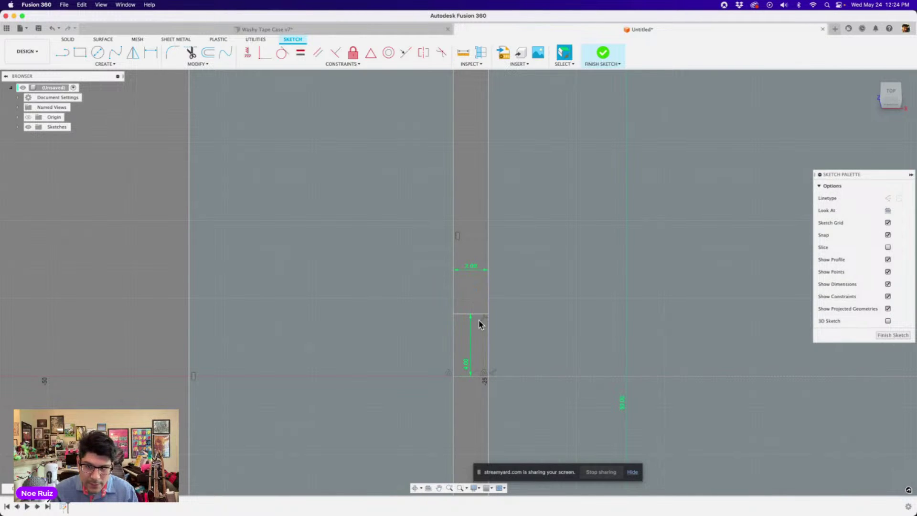
Step: Mirror the upper gap line across the middle connecting line to close the hinge strip's lower side
right_click(479, 317)
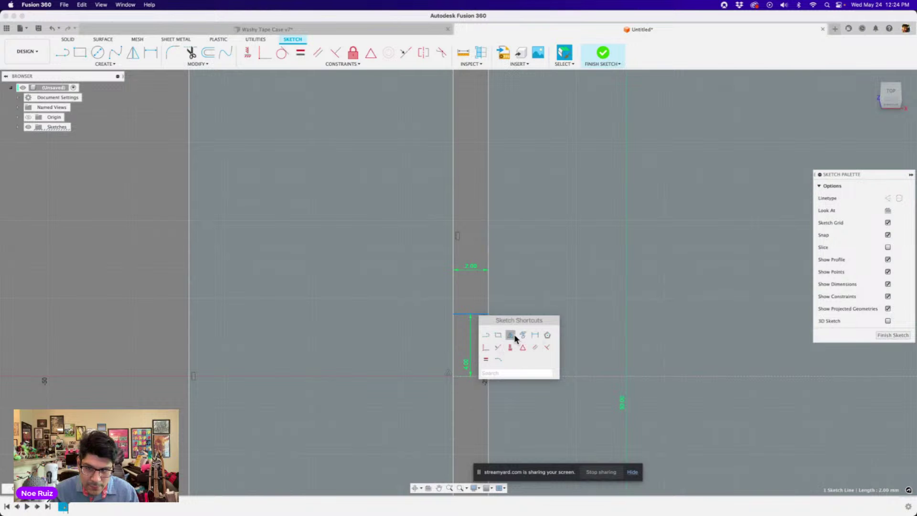
left_click(514, 334)
left_click(496, 209)
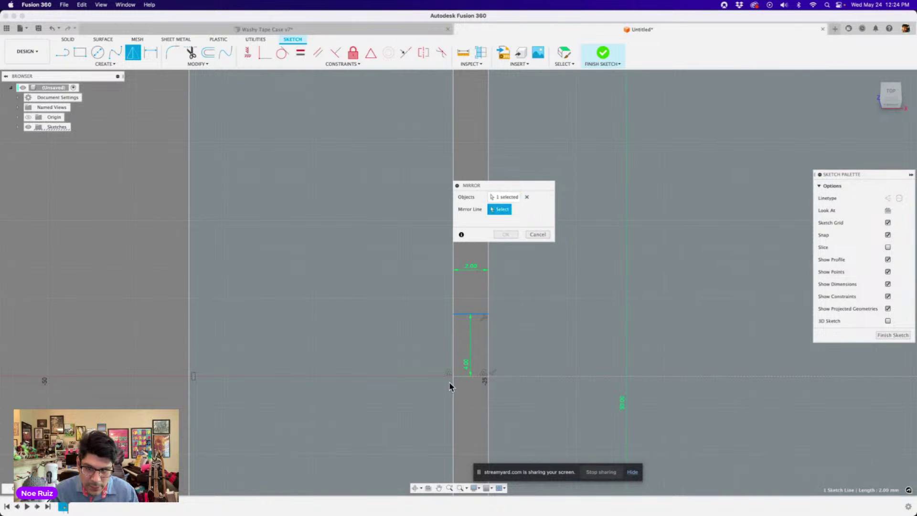
left_click(464, 375)
key("Return")
scroll(463, 358, "down", 3)
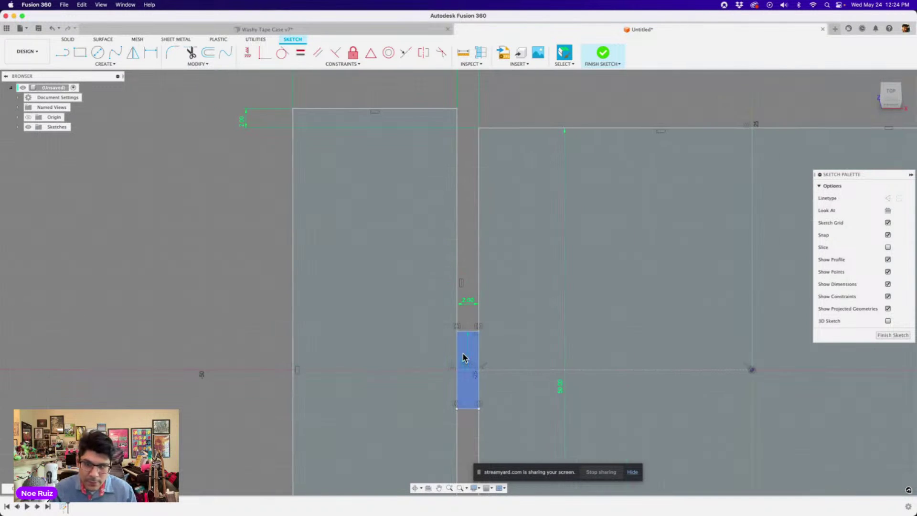
Step: Set the distance between the middle connecting line and the upper gap line to 6 mm
scroll(466, 356, "down", 2)
middle_click_drag(416, 323, 389, 268)
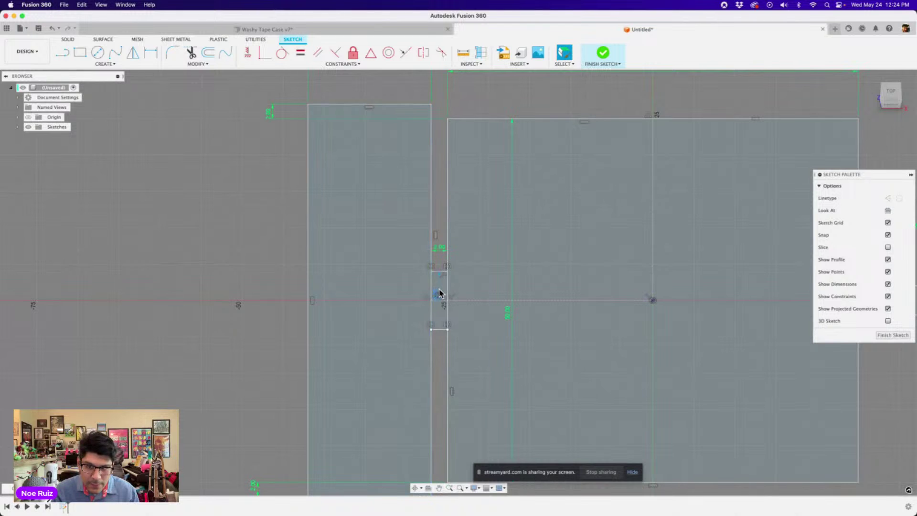
double_click(438, 291)
type("6")
key("Return")
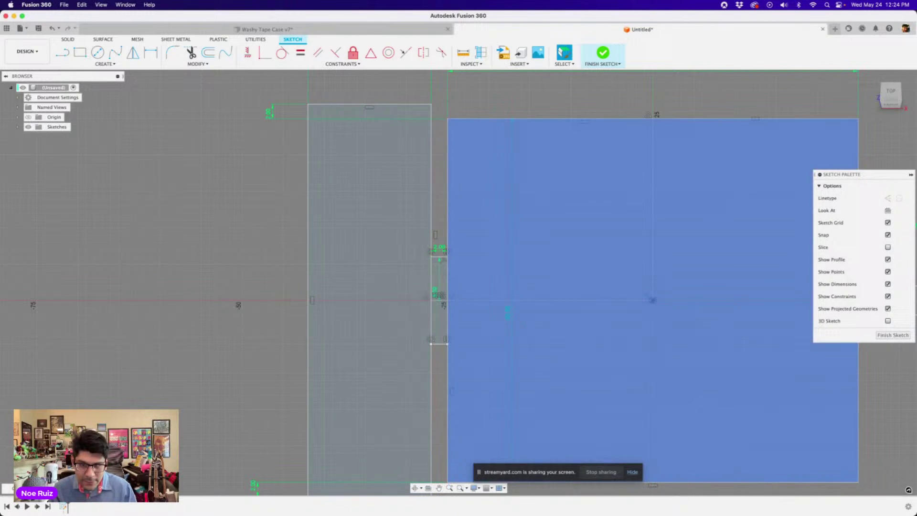
Step: Set the upper gap line's distance from the middle line to 8 mm and move the gap's 2 mm dimension above the strip
double_click(438, 284)
type("8mm")
key("Return")
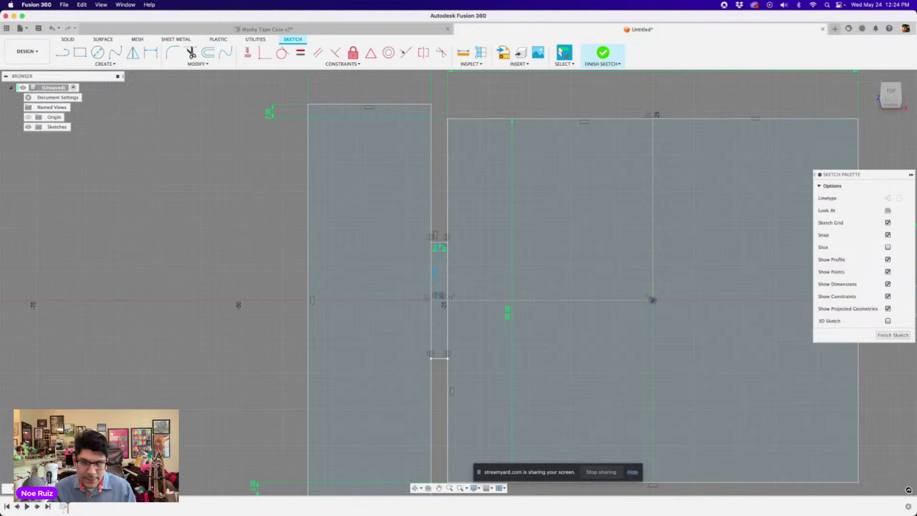
scroll(423, 281, "down", 2)
scroll(423, 281, "up", 2)
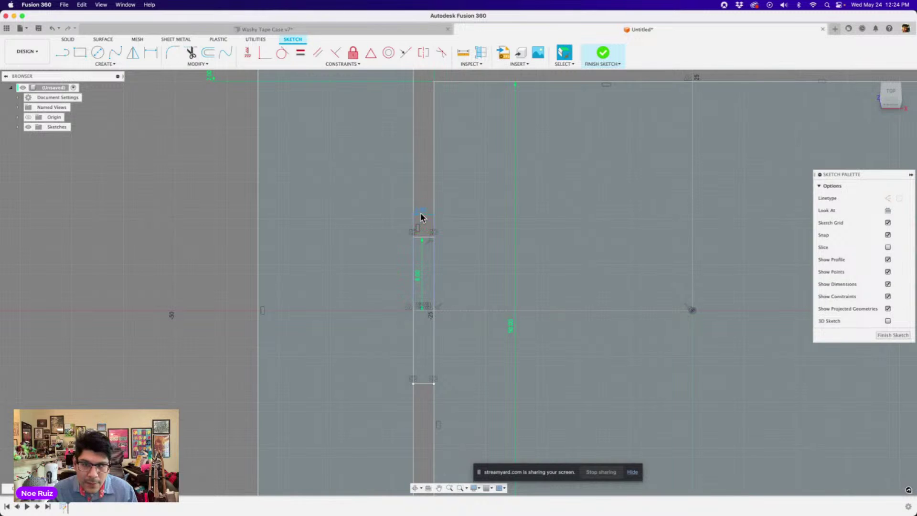
scroll(422, 218, "up", 1)
Step: Finish the sketch of the two squares, the side rectangle and the hinge strips
scroll(423, 217, "down", 4)
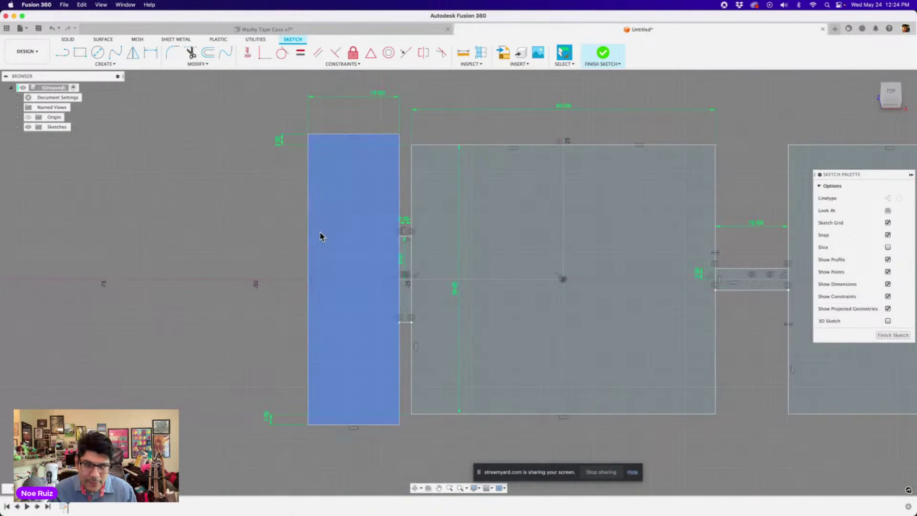
scroll(259, 270, "down", 2)
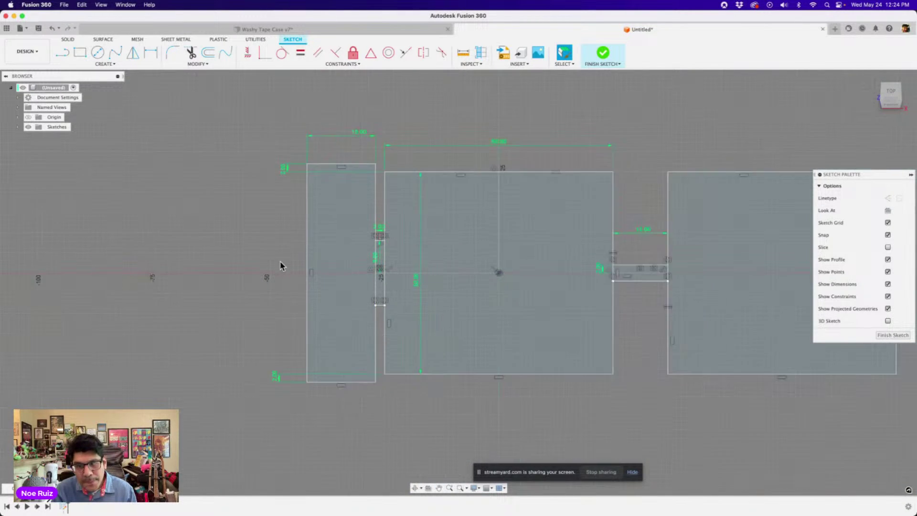
mouse_move(311, 265)
middle_mouse_down()
mouse_move(285, 256)
mouse_move(253, 264)
middle_mouse_up()
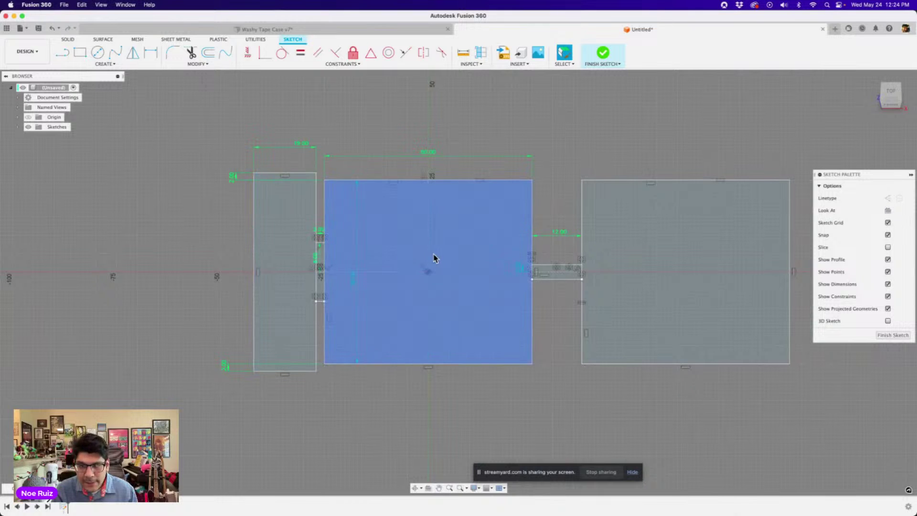
scroll(505, 232, "down", 1)
scroll(502, 230, "up", 2)
scroll(531, 261, "down", 1)
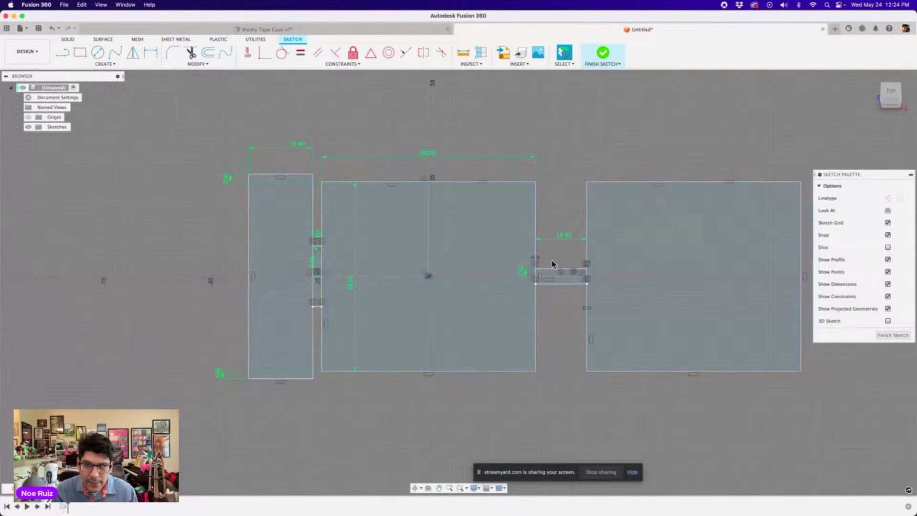
left_click(600, 55)
Step: Extrude both square profiles and the narrow side rectangle 1 mm as new bodies, leaving out the hinge strips
scroll(484, 211, "down", 3)
scroll(425, 227, "up", 3)
middle_click_drag(505, 295, 550, 229, "shift")
left_click(673, 272)
left_click(481, 284, "shift")
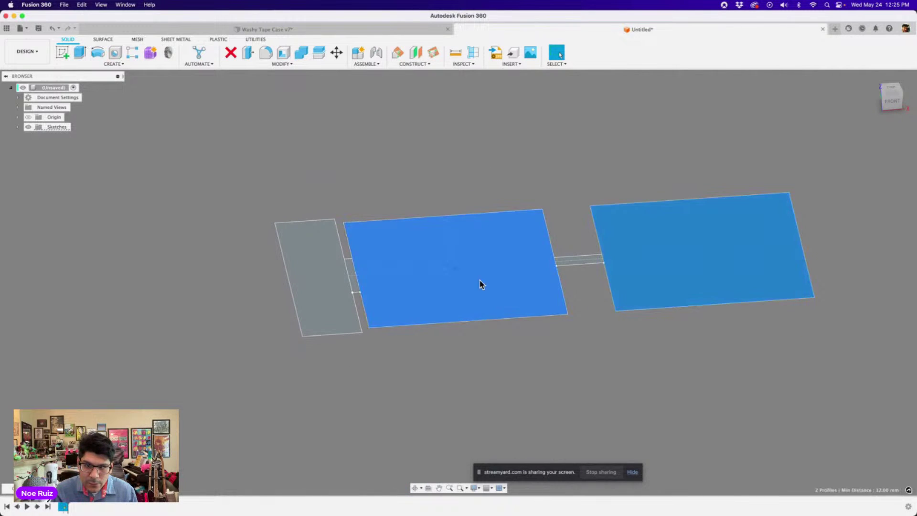
left_click(335, 322, "shift")
key("e")
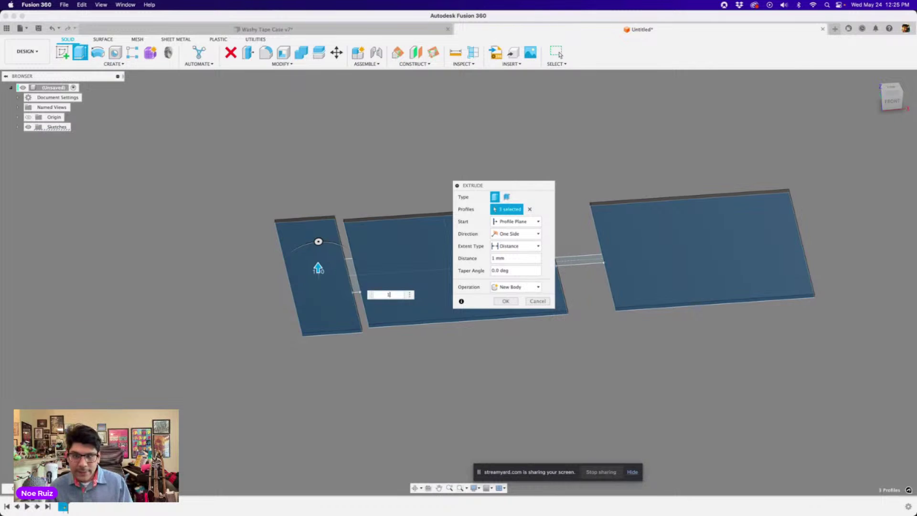
type("1")
key("Return")
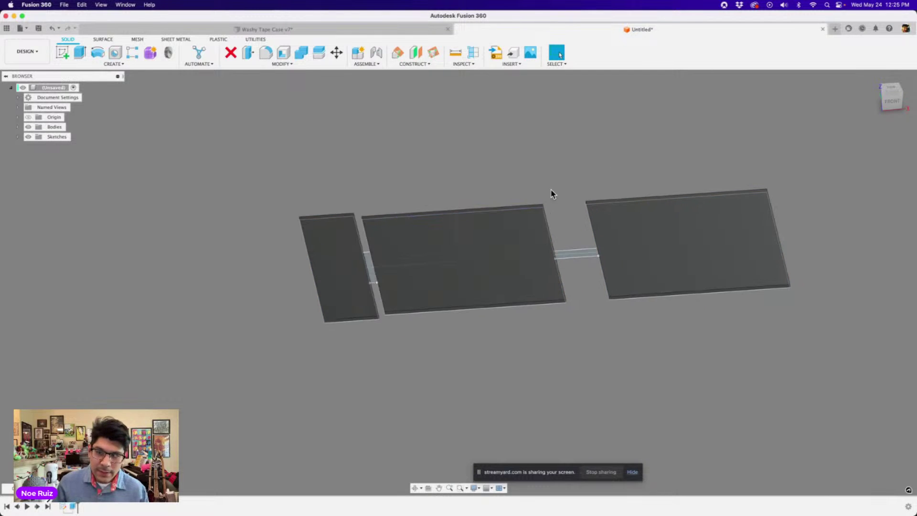
Step: Expand the sketches folder in the browser and hide Sketch1
middle_click_drag(552, 193, 534, 249, "shift")
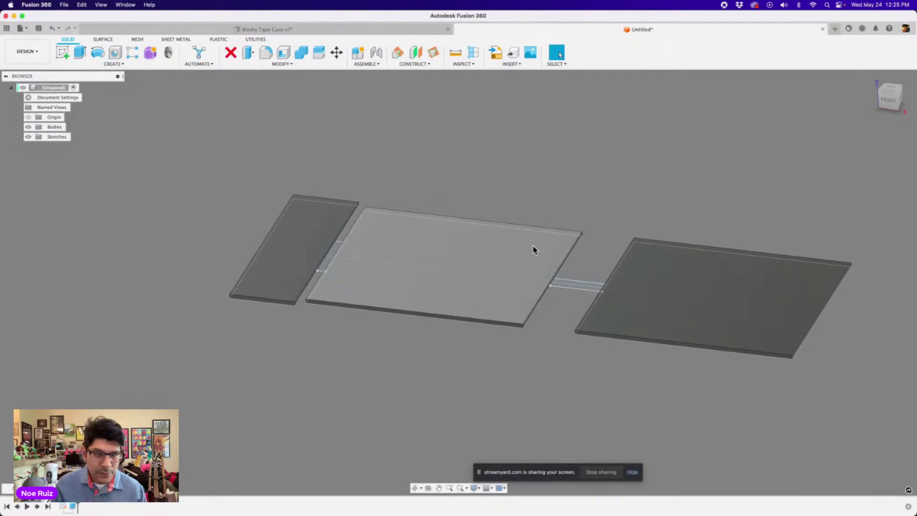
left_click(18, 137)
left_click(41, 148)
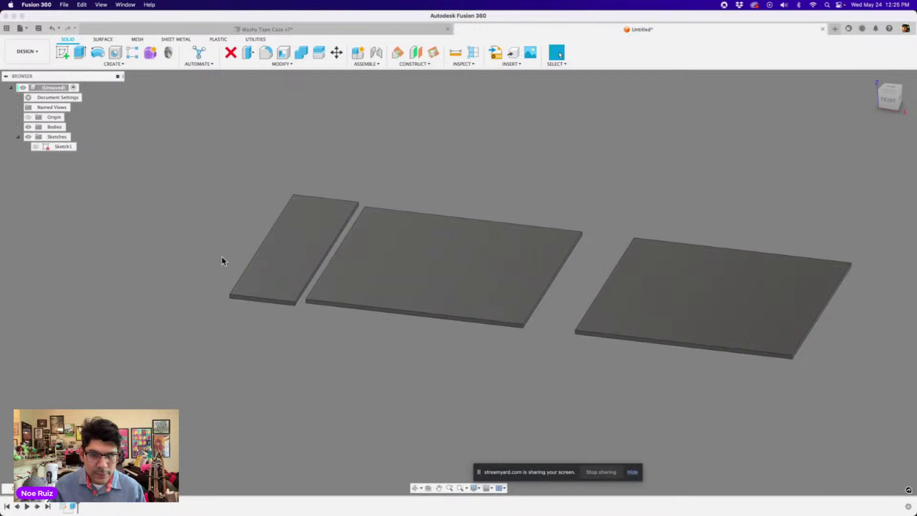
Step: Fillet the four vertical corner edges facing the gap between the two square plates with a 5 mm radius
scroll(536, 352, "up", 5)
left_click(588, 341)
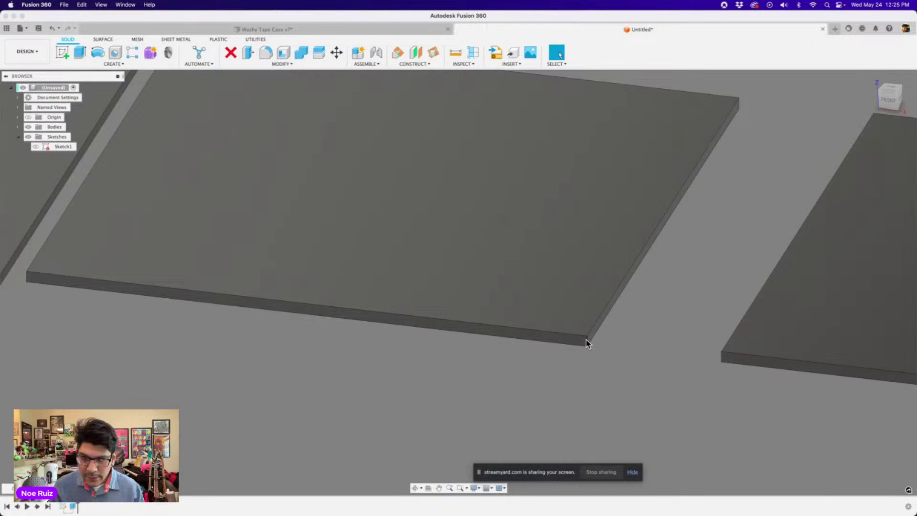
key("f")
left_click(722, 358)
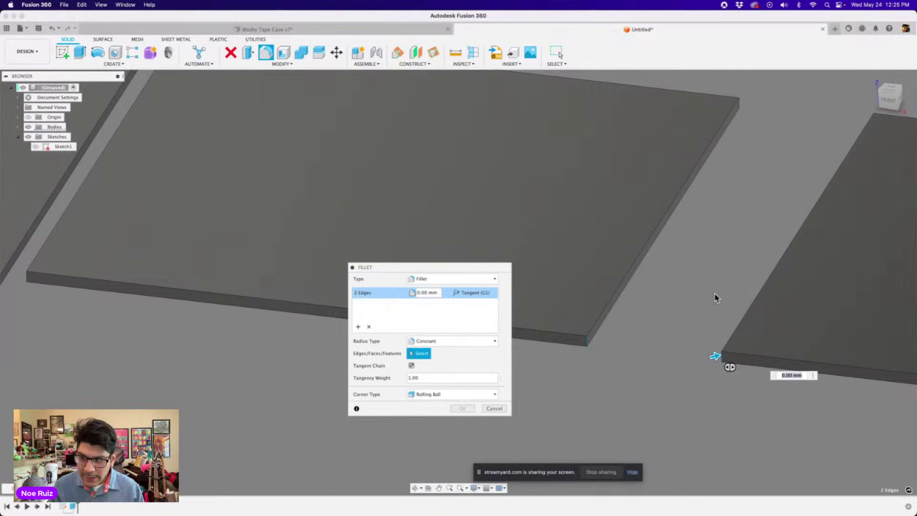
middle_click_drag(714, 297, 542, 169, "shift")
left_click(535, 166)
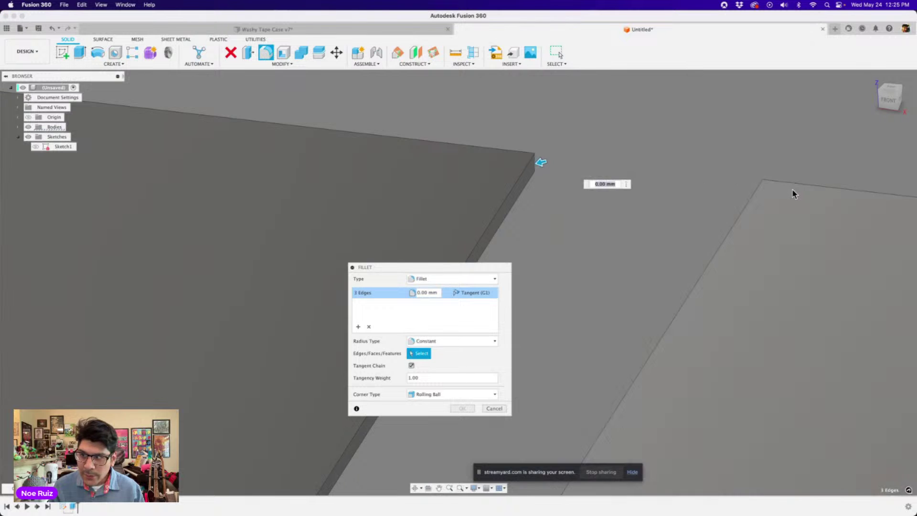
left_click(761, 187)
scroll(762, 189, "down", 2)
type("5")
scroll(681, 239, "down", 5)
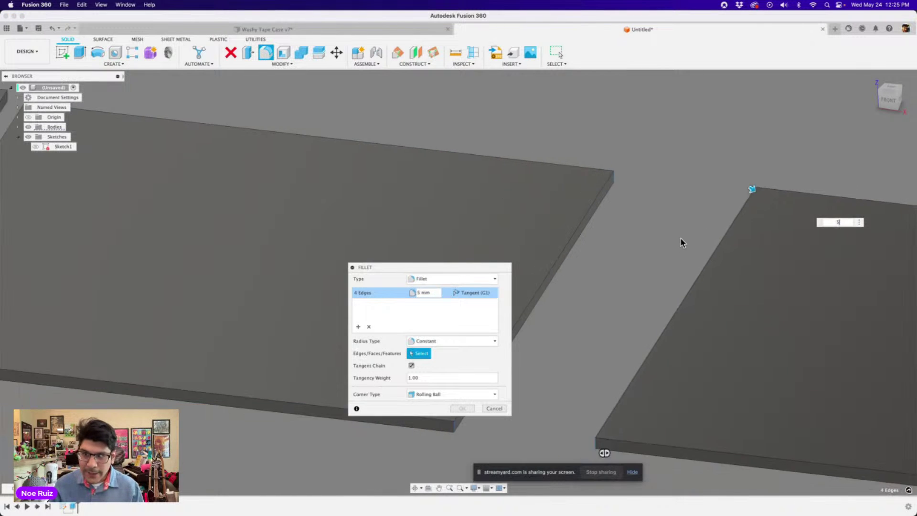
key("Return")
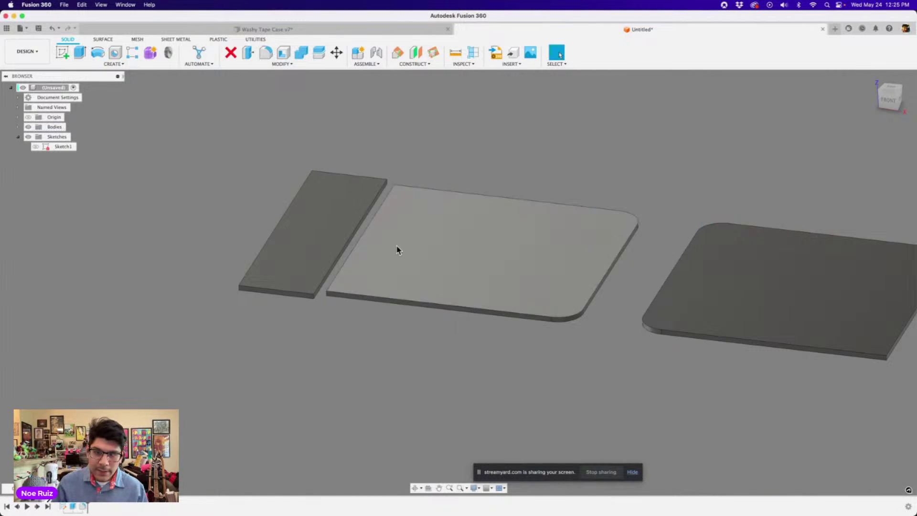
Step: Fillet the two outer vertical corner edges of the narrow side plate with a 2 mm radius
middle_click_drag(299, 257, 337, 369, "shift")
scroll(389, 378, "up", 5)
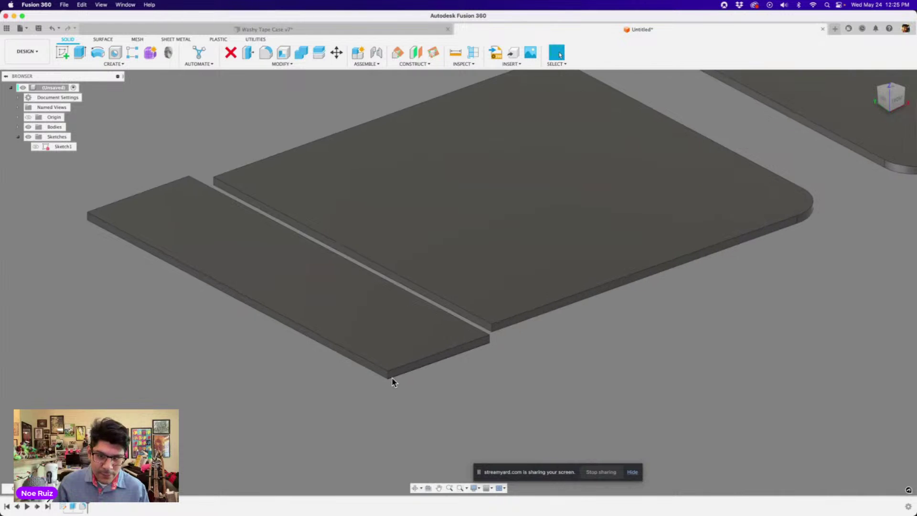
key("f")
scroll(375, 362, "down", 5)
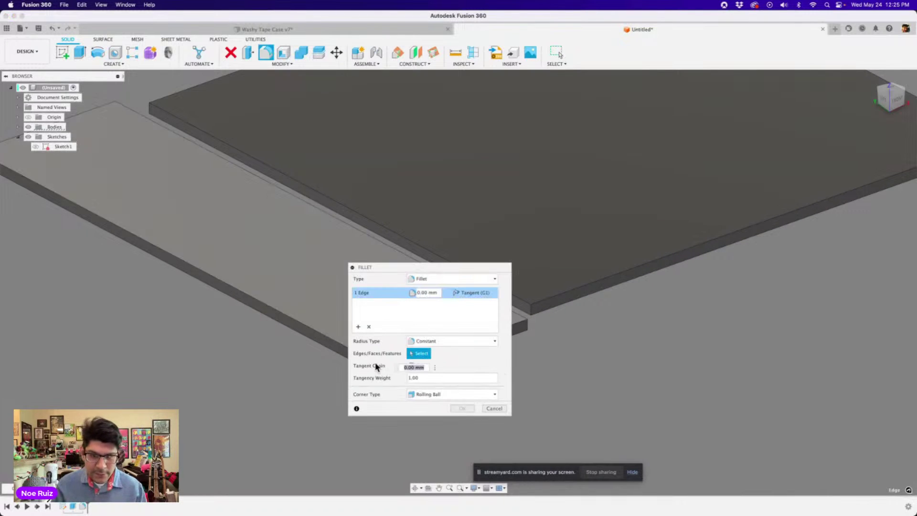
scroll(102, 187, "up", 5)
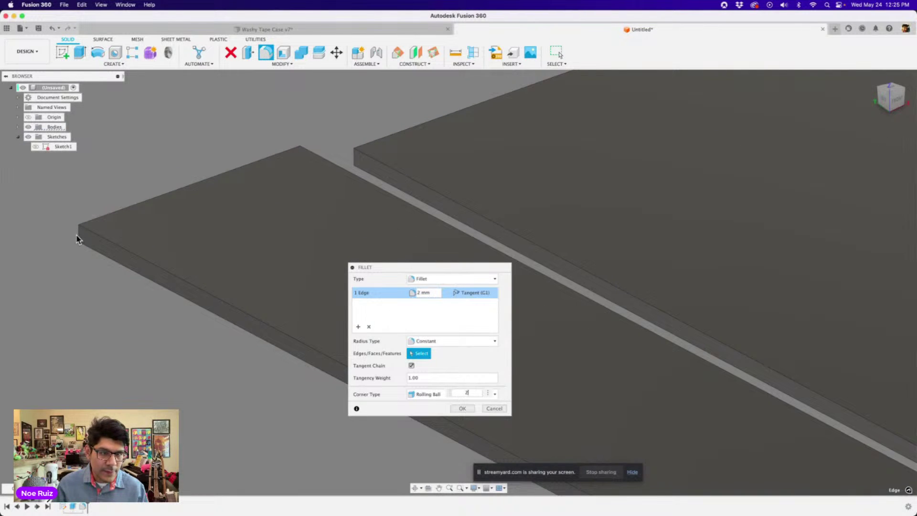
scroll(79, 239, "down", 5)
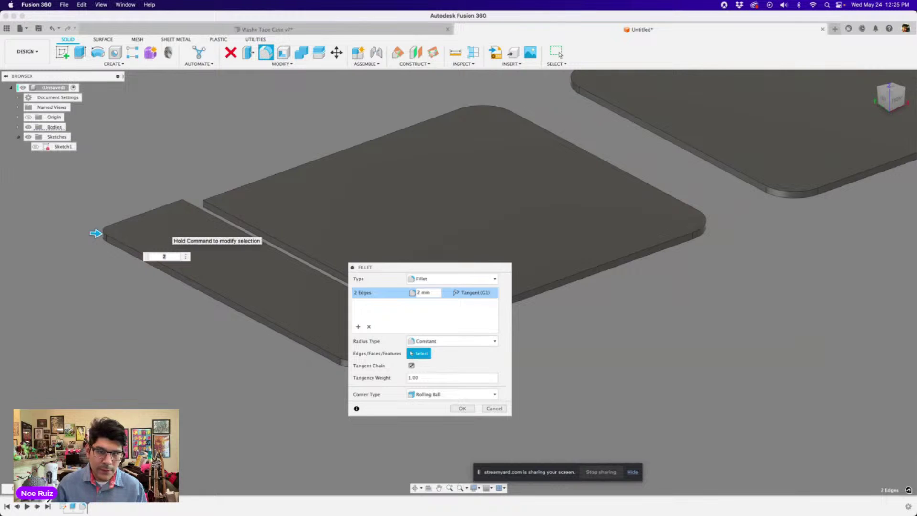
key("Return")
Step: Start a Thin Extrude using the top faces of both square plates as profiles
scroll(306, 305, "down", 4)
middle_click_drag(652, 308, 687, 368, "shift")
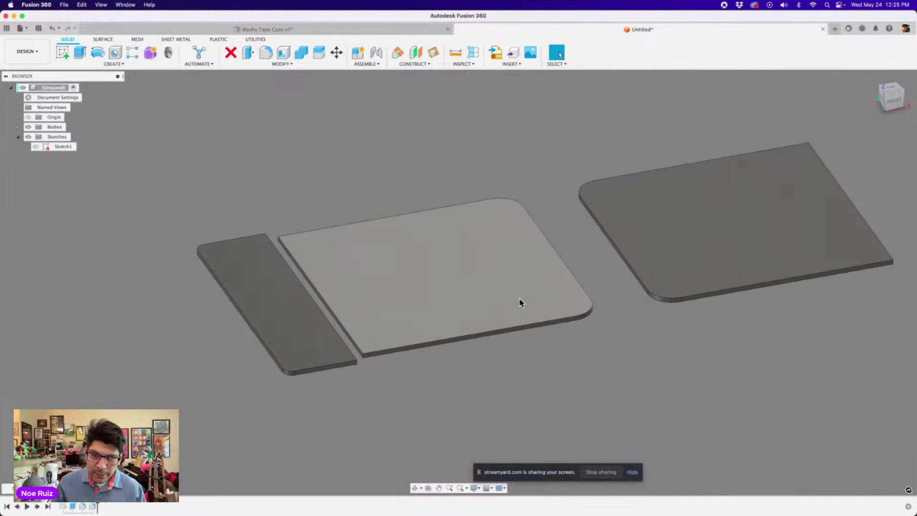
key("e")
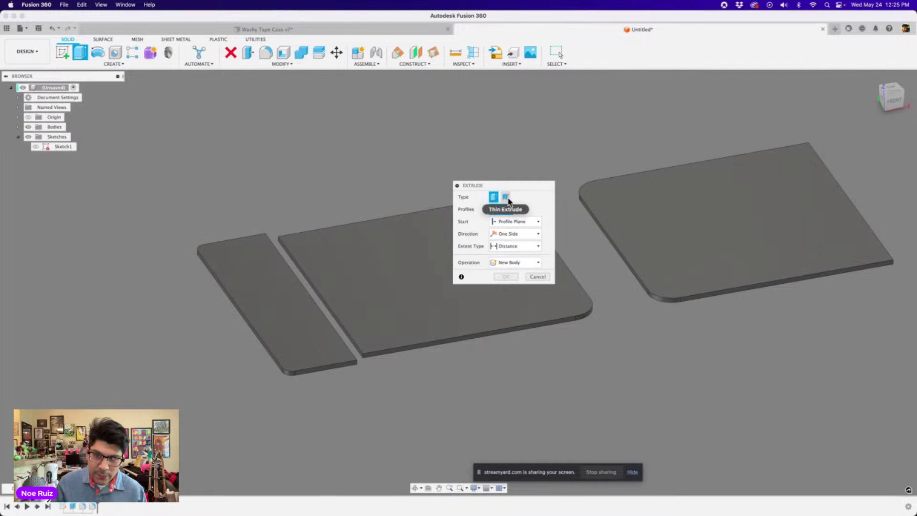
left_click(508, 199)
left_click(395, 256)
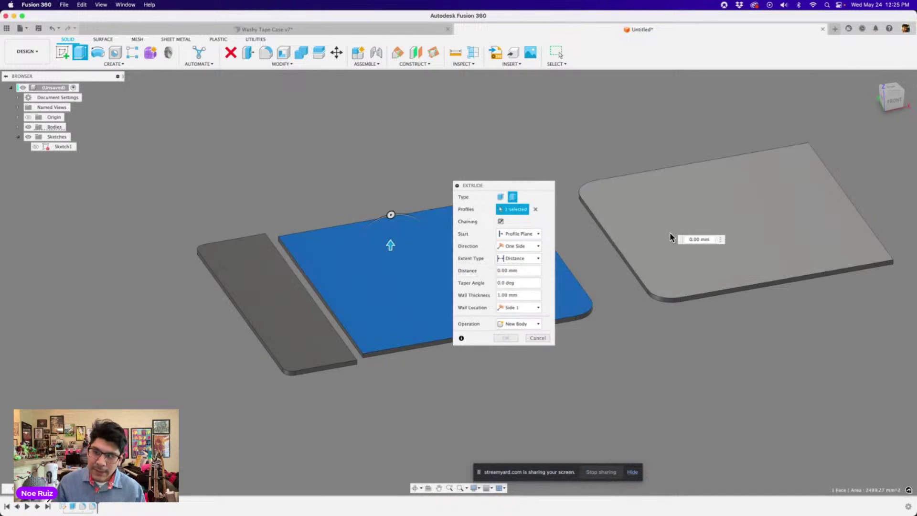
left_click(670, 232)
left_click_drag(513, 186, 622, 320)
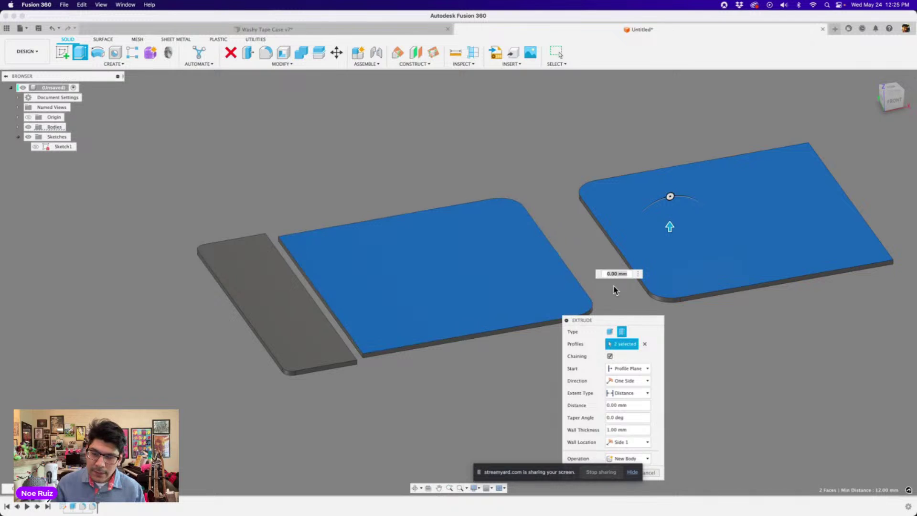
middle_click_drag(614, 287, 503, 286)
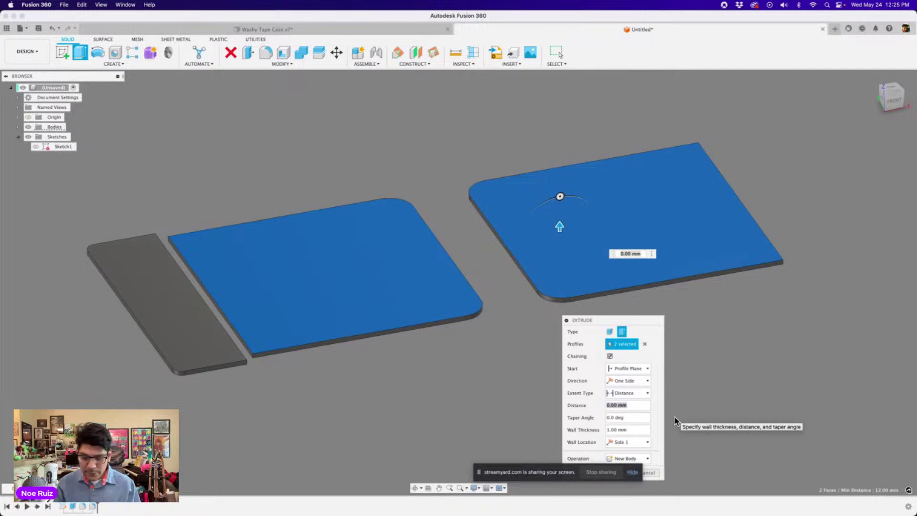
Step: Extrude the 1 mm thin walls 6 mm high on both square plates, joined to them
type("12")
key("BackSpace")
key("BackSpace")
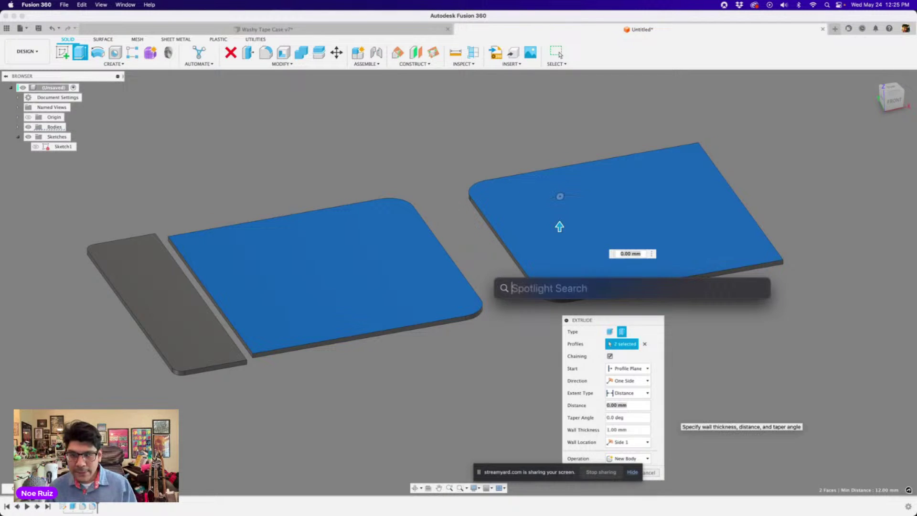
key("Escape")
type("6")
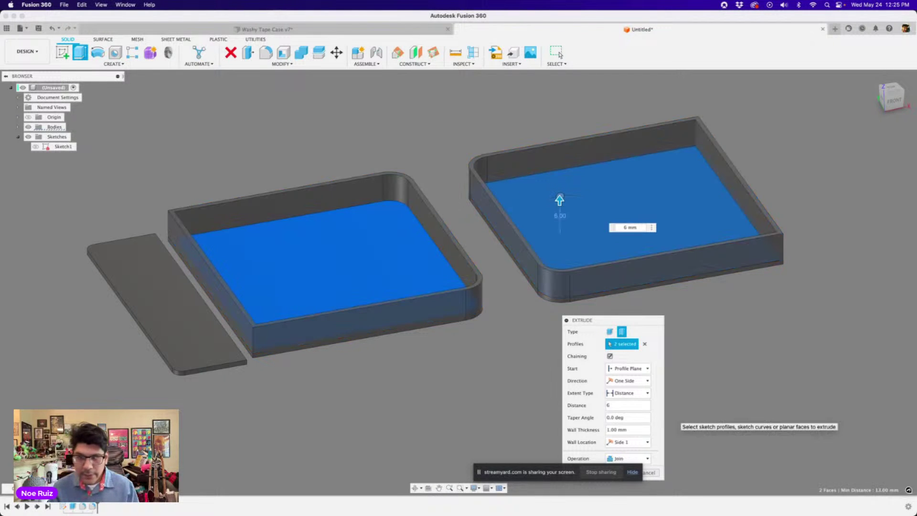
type(" mm")
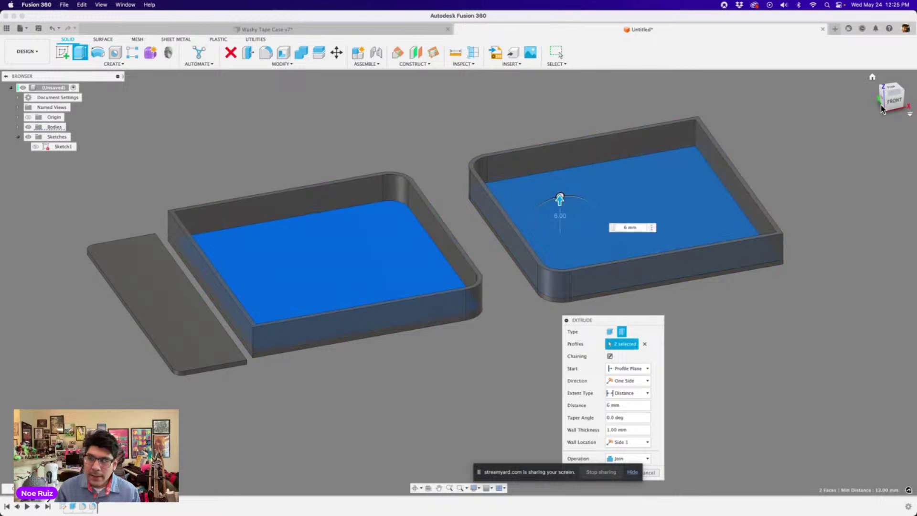
left_click(885, 93)
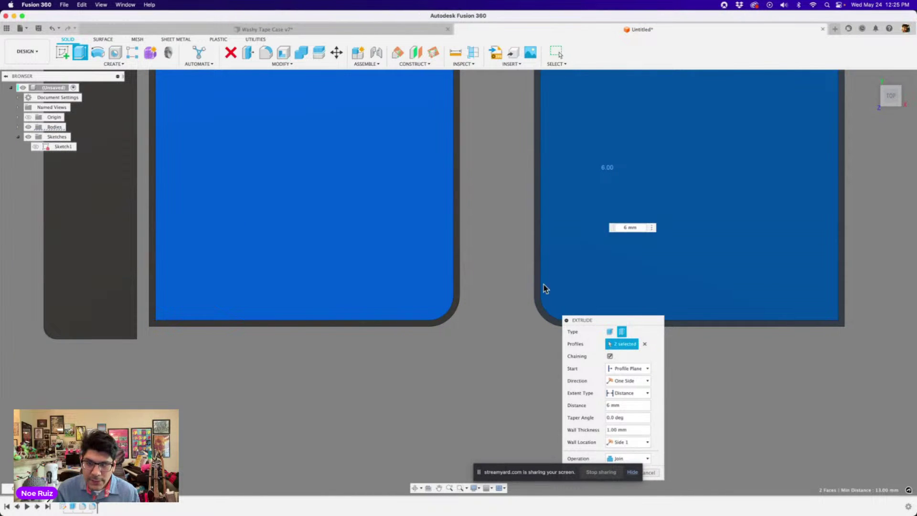
scroll(523, 299, "down", 2)
middle_click_drag(499, 354, 505, 328, "shift")
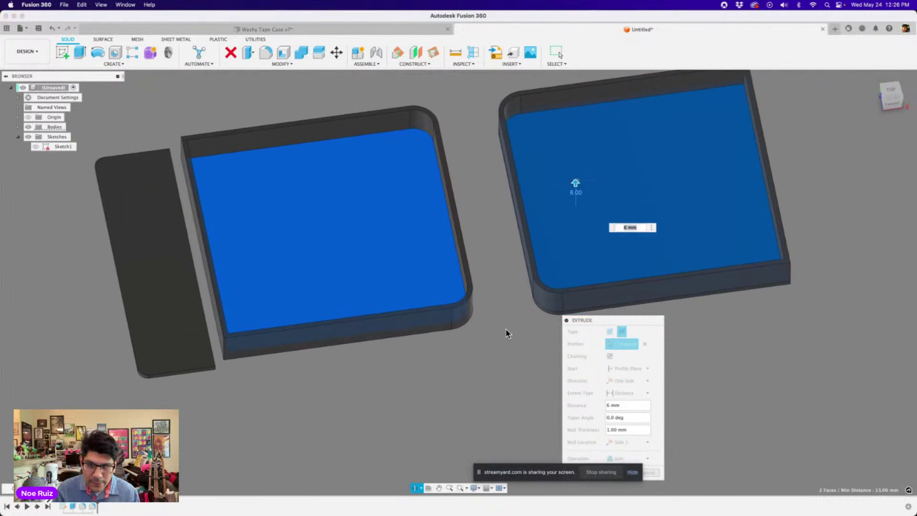
scroll(549, 317, "up", 3)
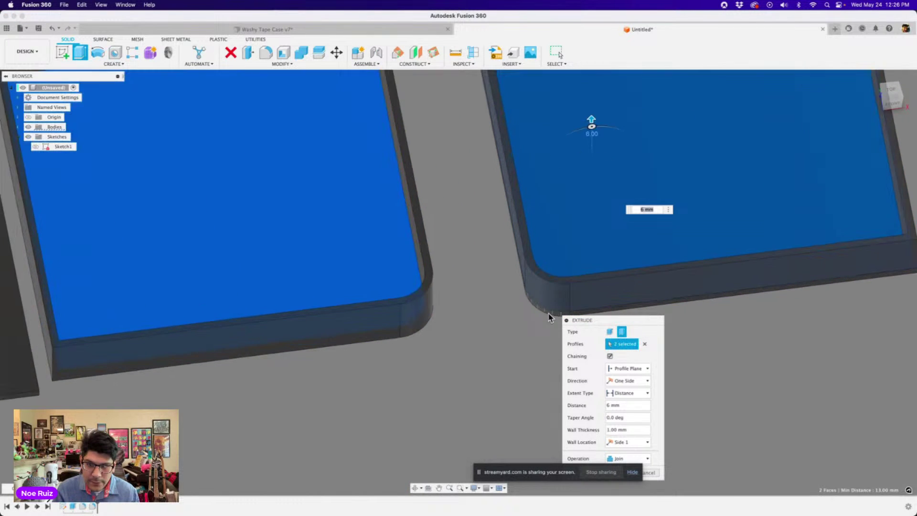
scroll(549, 318, "down", 3)
scroll(488, 317, "down", 2)
scroll(488, 317, "up", 2)
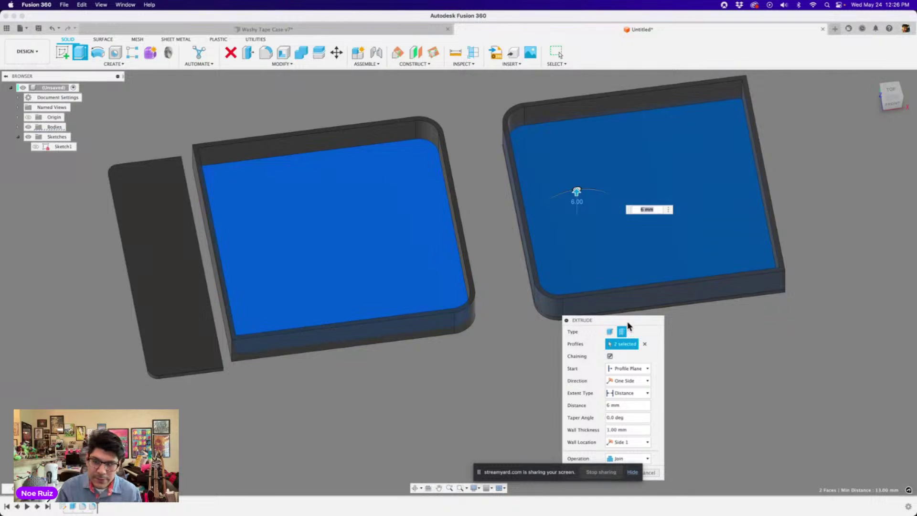
left_click_drag(627, 324, 538, 274)
key("Return")
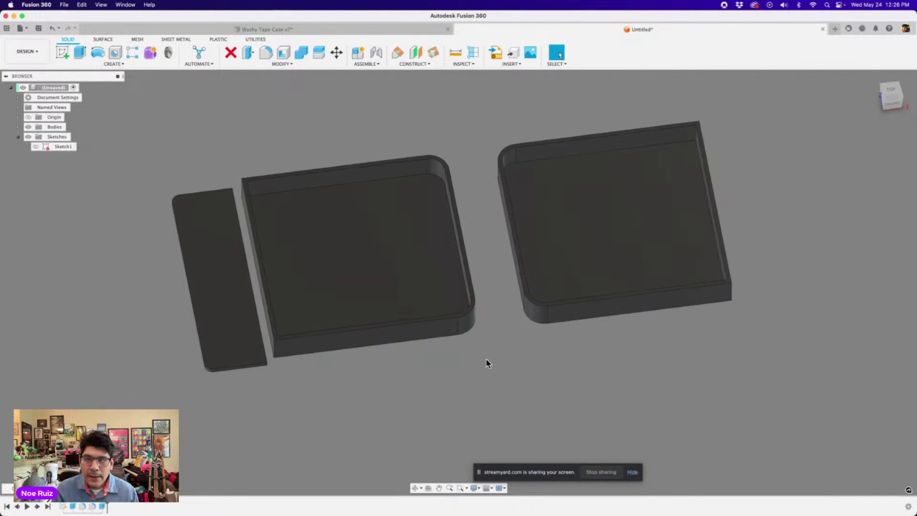
Step: Cut away the outer end wall of the far square tray by extruding its inner face -2 mm
middle_click_drag(486, 363, 568, 312, "shift")
scroll(680, 207, "up", 3)
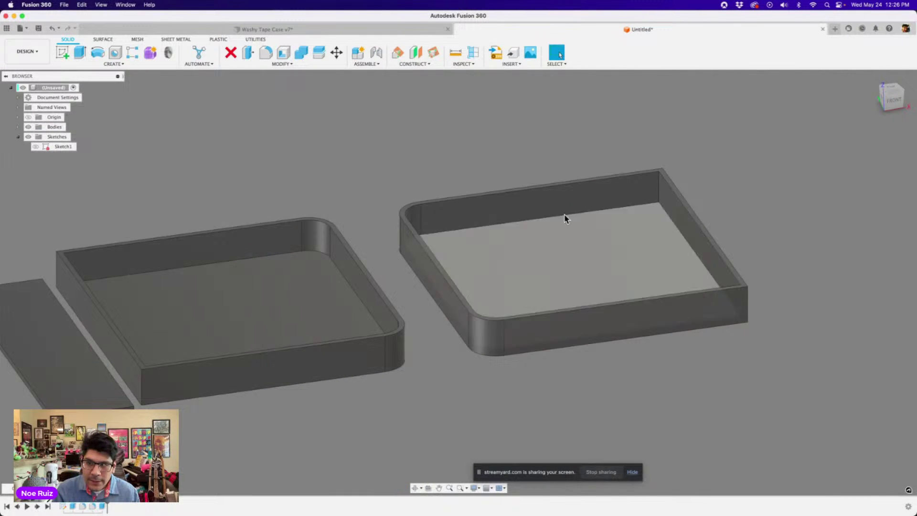
left_click(718, 262)
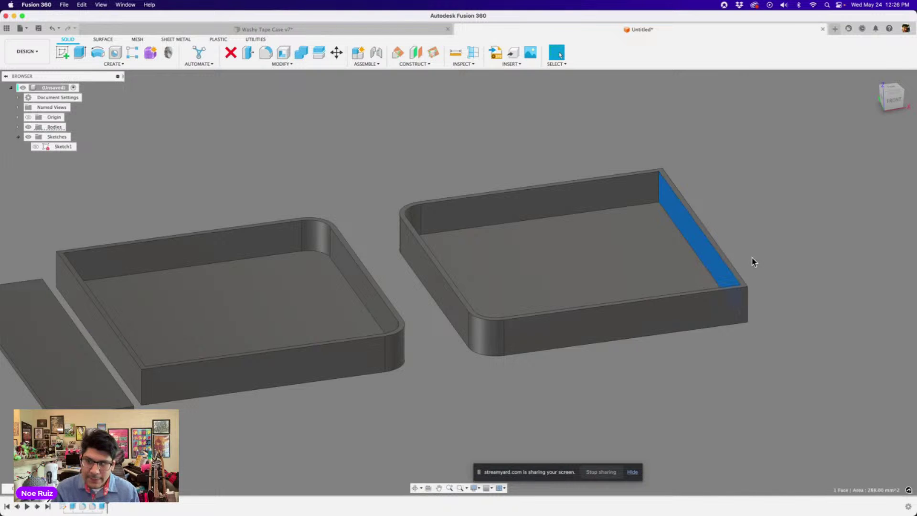
type("e")
type("-2")
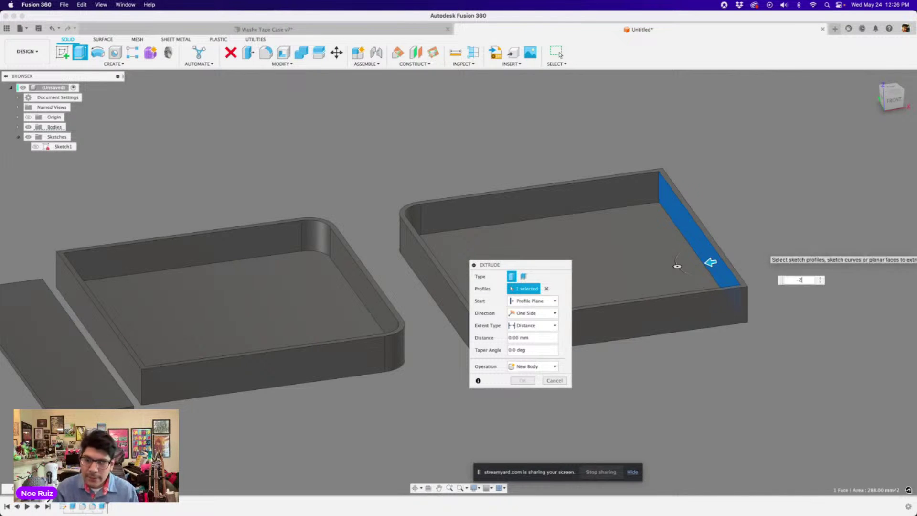
key("Return")
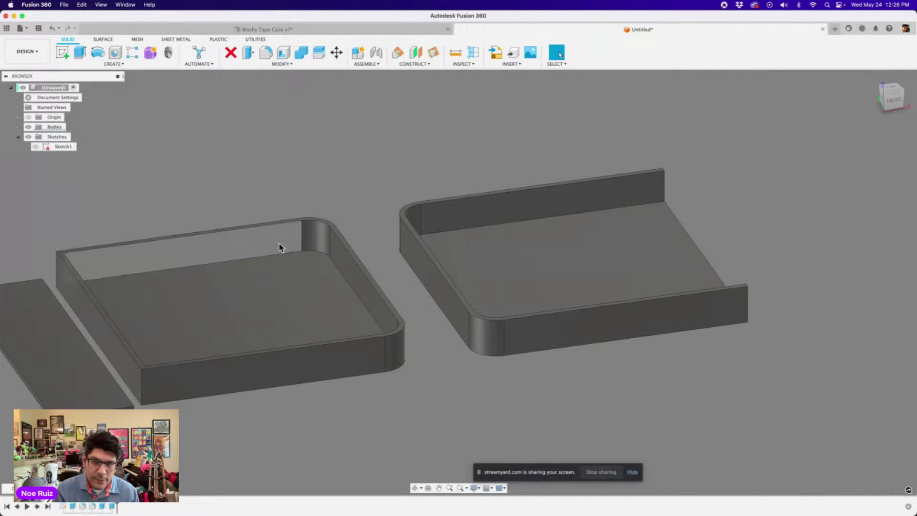
Step: Cut away the middle tray's wall facing the narrow plate by extruding its inner face outward through the wall
middle_click_drag(280, 247, 318, 235, "shift")
scroll(318, 233, "up", 3)
left_click(323, 233)
key("e")
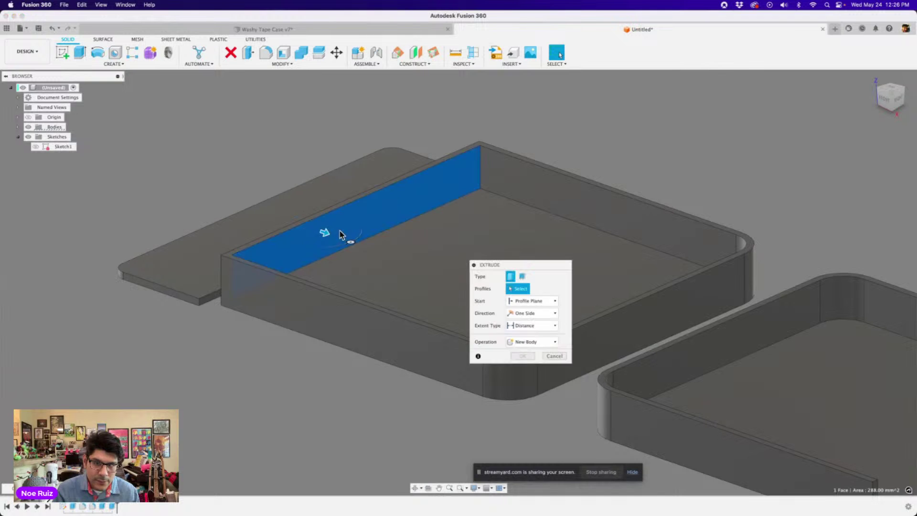
left_click_drag(325, 232, 289, 219)
key("Return")
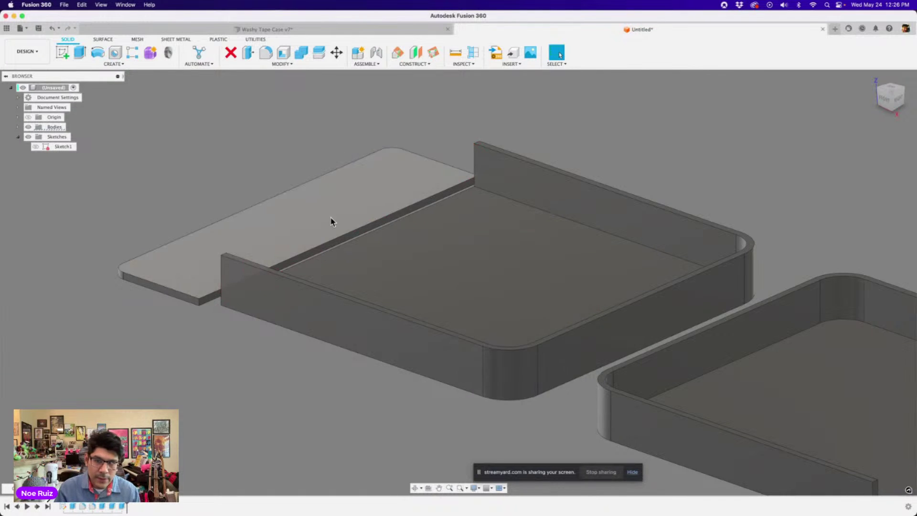
Step: Thin-extrude the narrow plate's top face 6 mm with a 1 mm wall thickness, joined to the plate
scroll(329, 222, "down", 3)
middle_click_drag(438, 306, 525, 302, "shift")
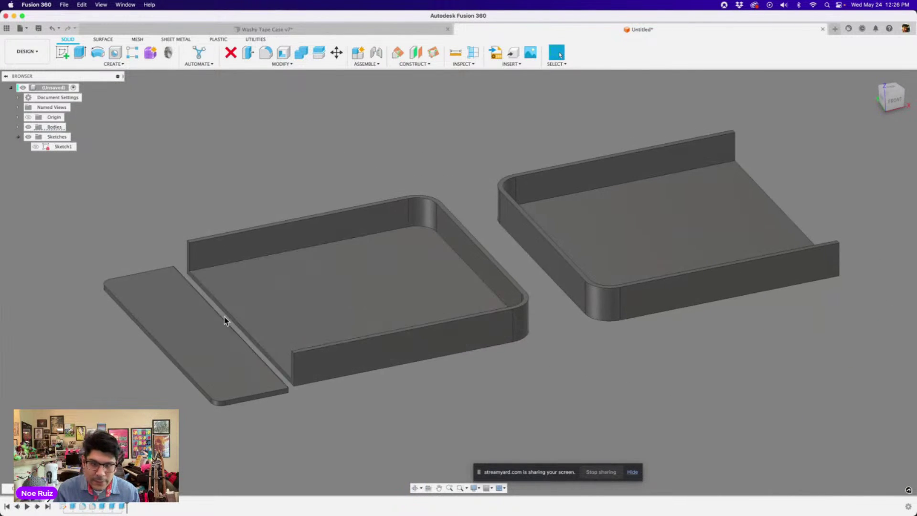
left_click(188, 353)
middle_click_drag(242, 192, 419, 177)
scroll(317, 289, "up", 3)
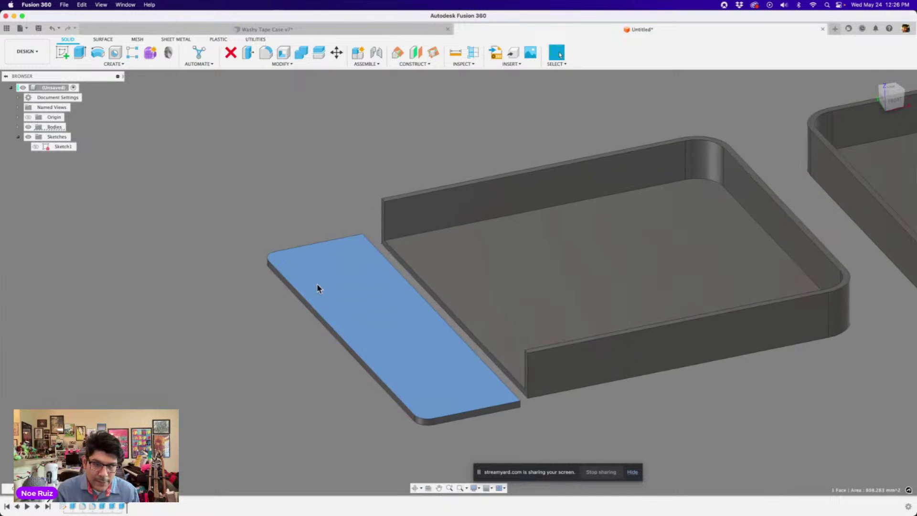
key("e")
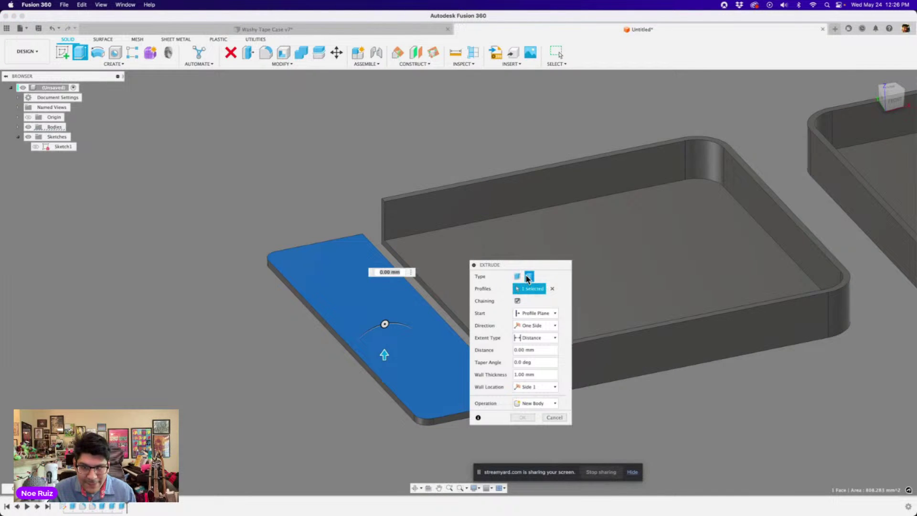
scroll(351, 333, "down", 3)
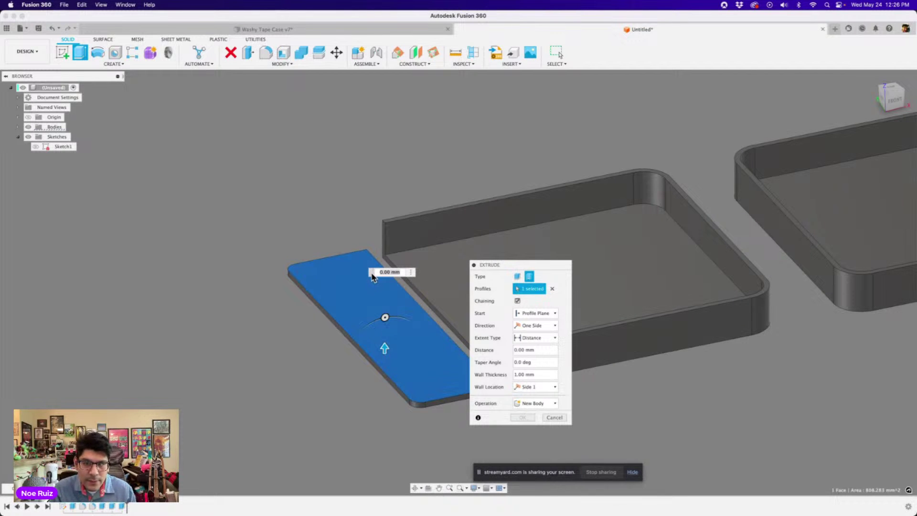
type("6")
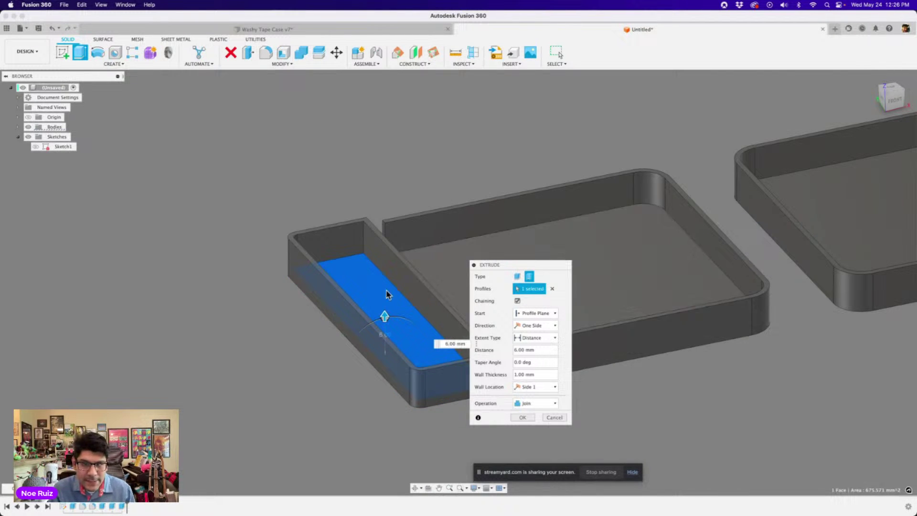
scroll(289, 363, "down", 2)
middle_click_drag(289, 359, 271, 351, "shift")
scroll(287, 314, "up", 3)
scroll(294, 316, "down", 2)
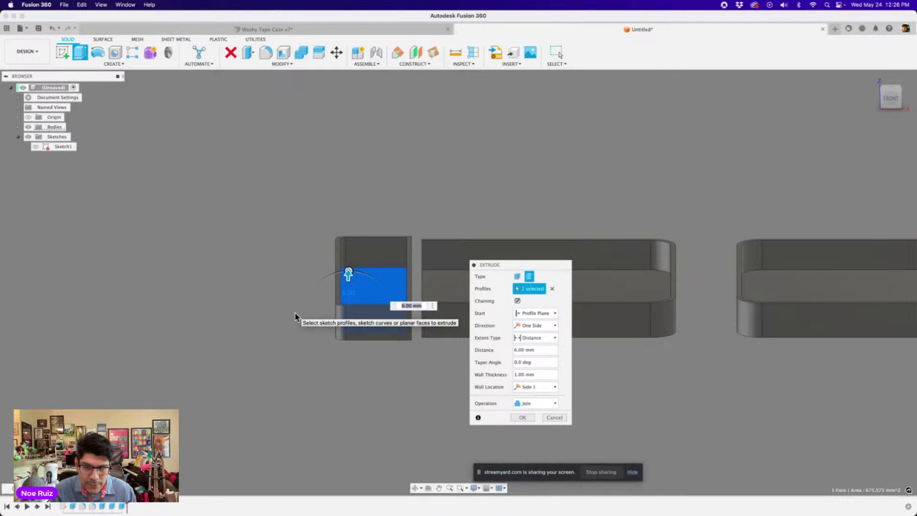
key("Return")
Step: Cut away the narrow tray's wall facing the middle tray by extruding its inner face -2 mm
middle_click_drag(295, 316, 410, 287, "shift")
key("e")
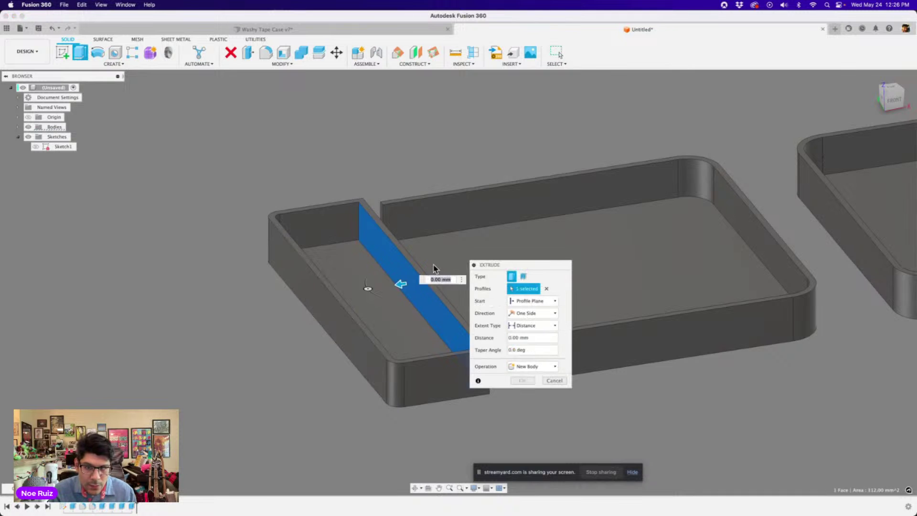
scroll(407, 285, "up", 2)
left_click_drag(403, 282, 417, 285)
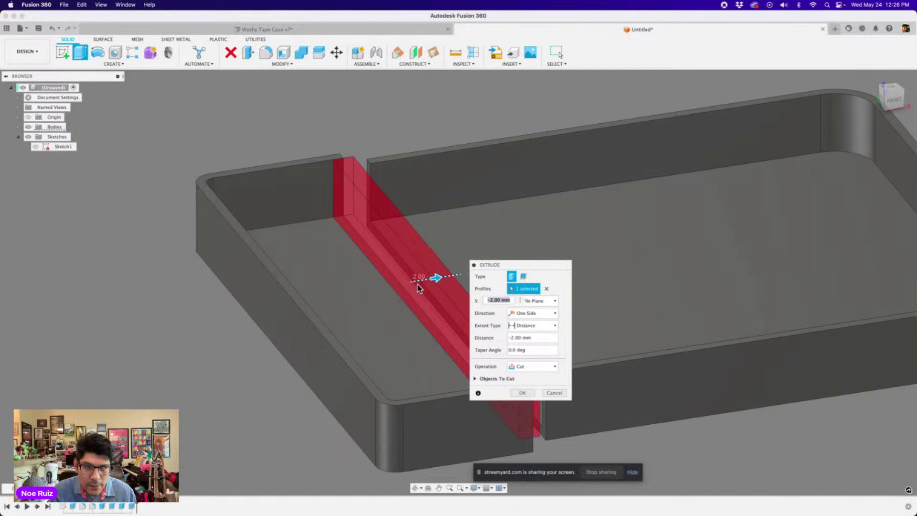
key("Return")
Step: Examine the opened trays and the front side walls on either side of the gap between the narrow and middle trays
scroll(444, 308, "down", 5)
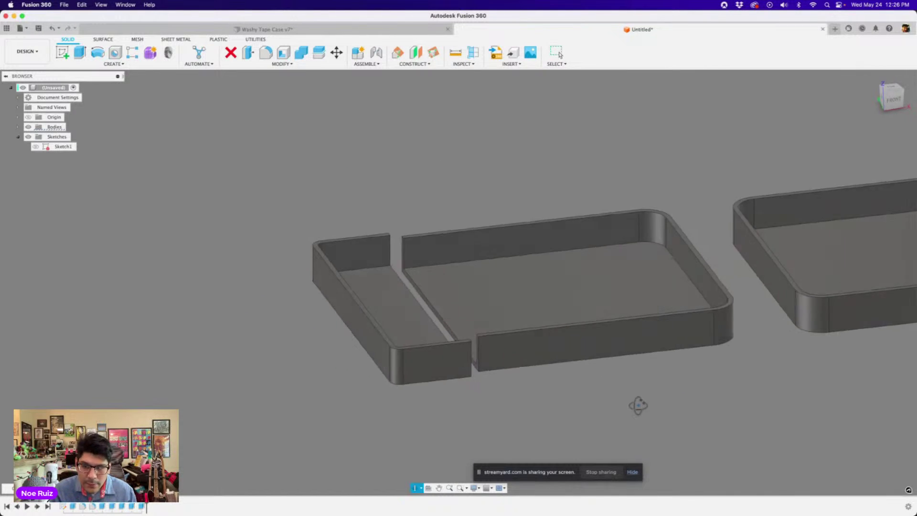
middle_click_drag(639, 404, 510, 390, "shift")
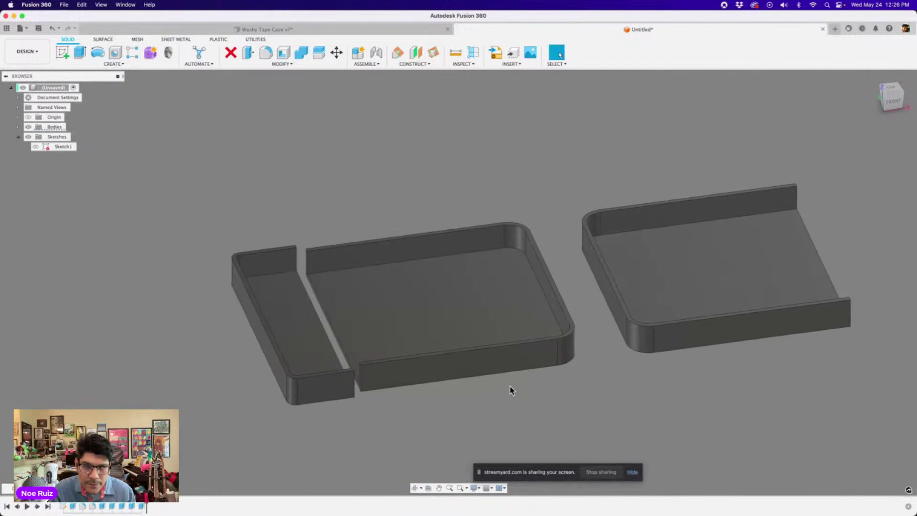
middle_click_drag(466, 413, 519, 404, "shift")
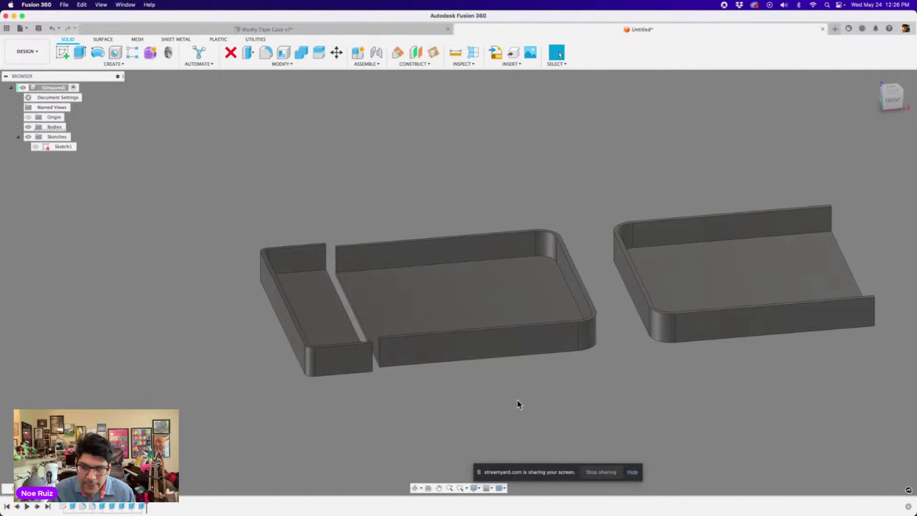
scroll(375, 350, "up", 2)
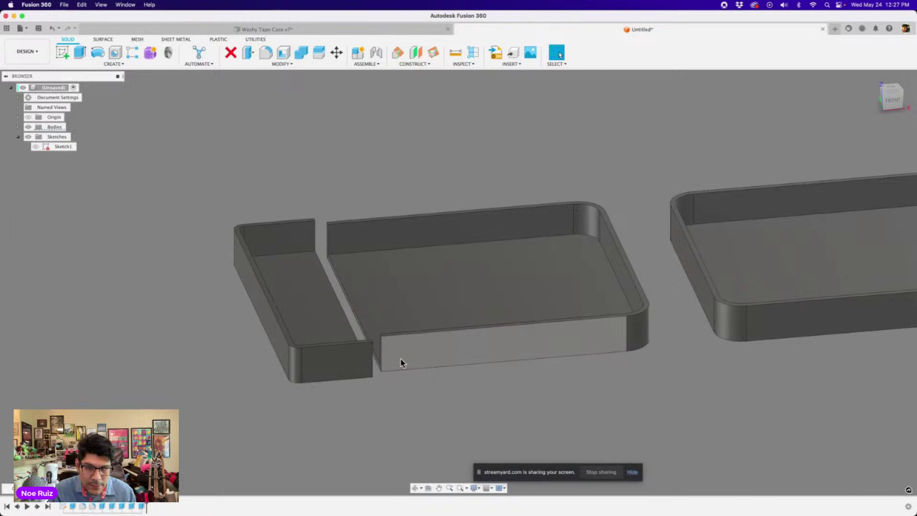
scroll(433, 362, "down", 1)
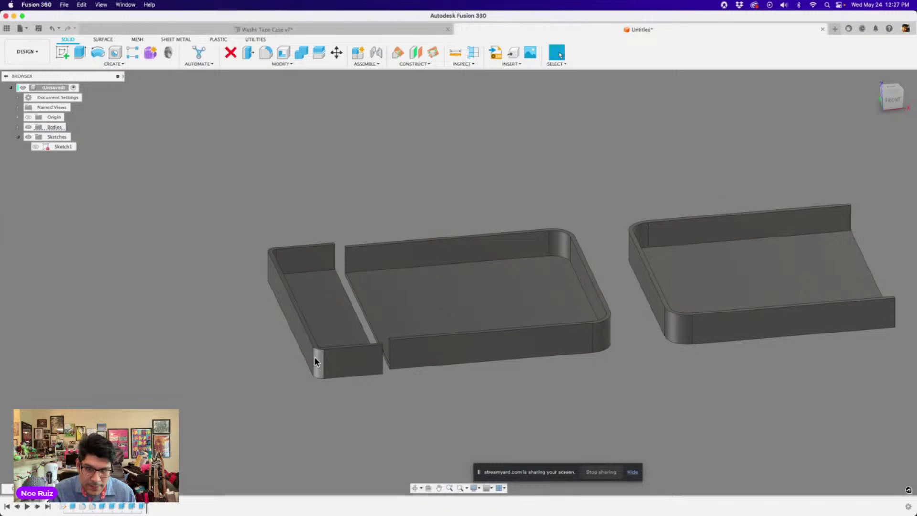
left_click(360, 365)
scroll(409, 352, "up", 2)
scroll(409, 352, "down", 1)
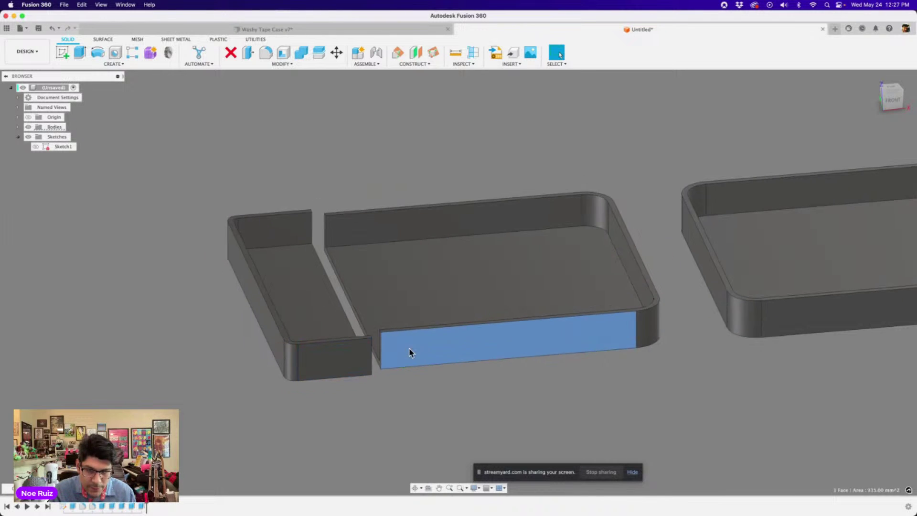
left_click(410, 354)
left_click(414, 405)
scroll(406, 347, "down", 1)
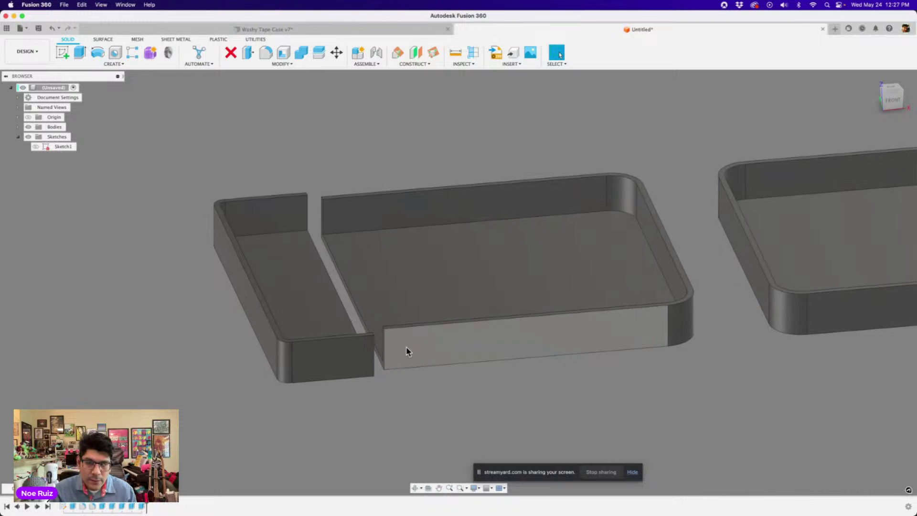
scroll(411, 351, "up", 1)
scroll(512, 357, "down", 1)
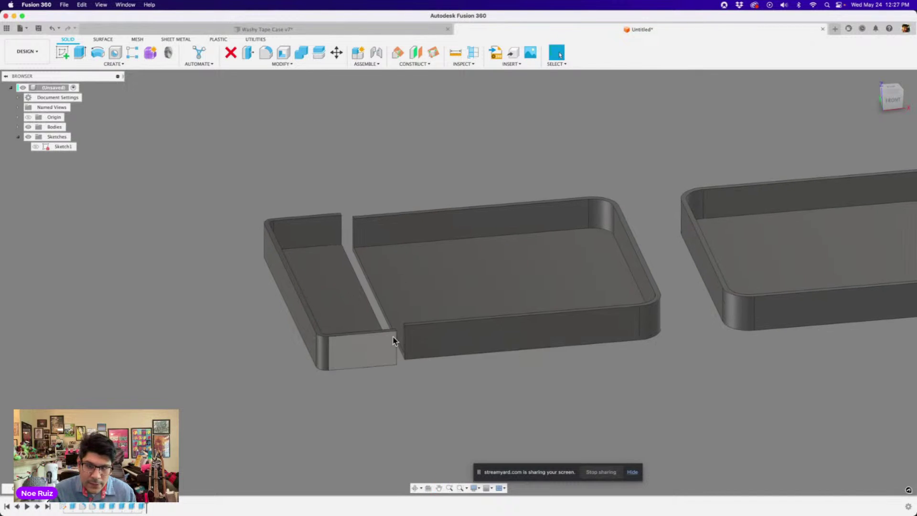
scroll(427, 340, "up", 2)
Step: Create a sketch on the middle tray's outer front wall face and project that wall's vertical end edge beside the gap
left_click(431, 335)
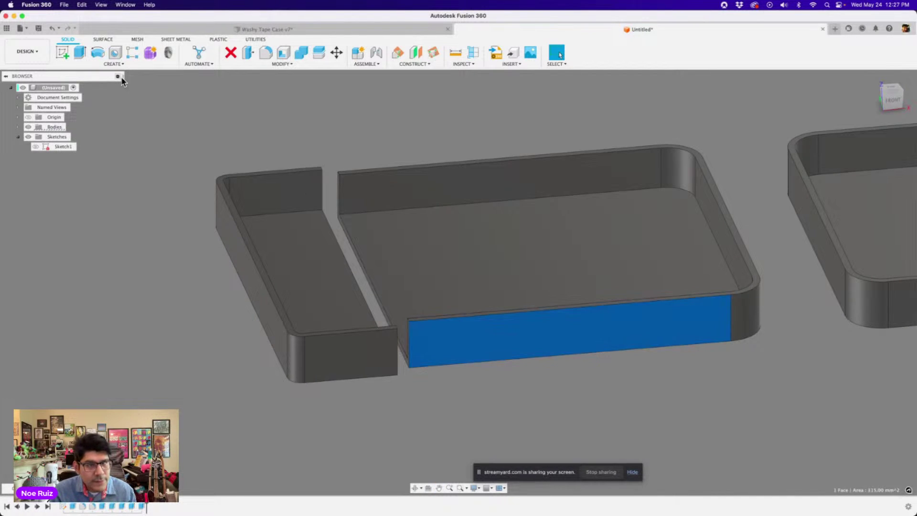
left_click(62, 55)
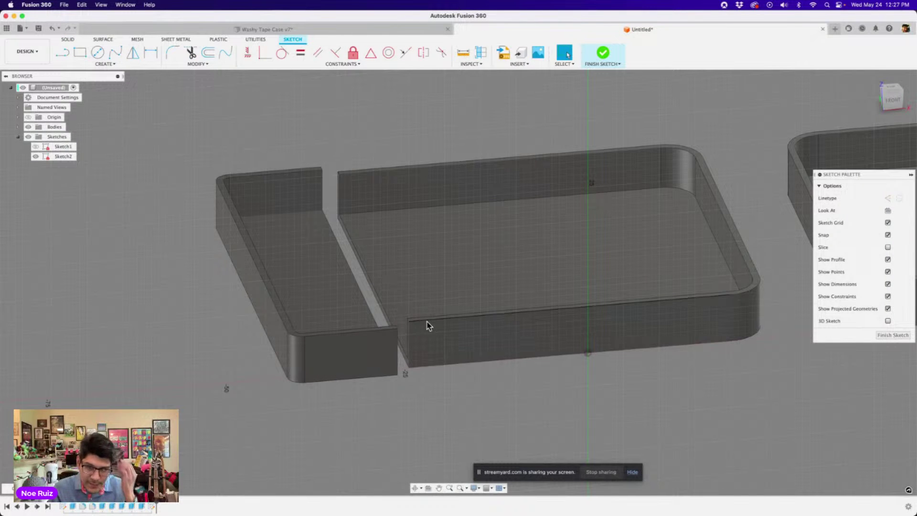
scroll(425, 319, "up", 5)
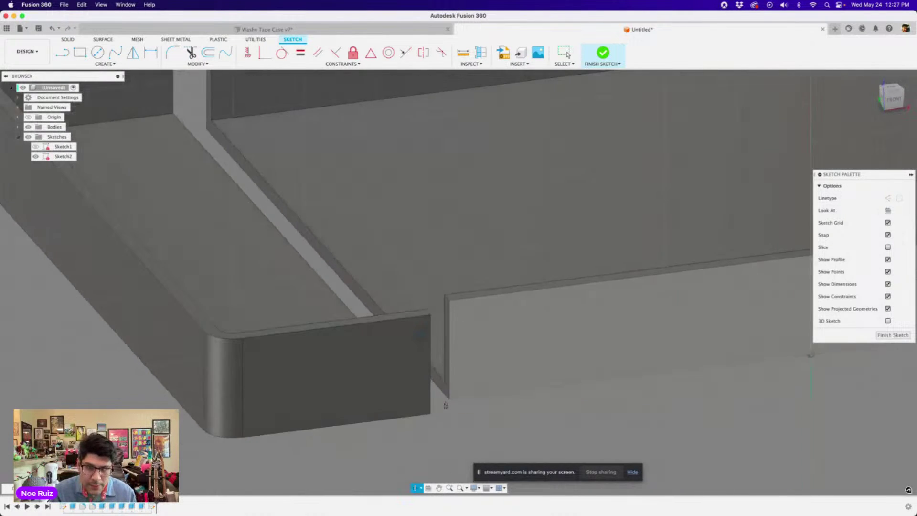
left_click(446, 318)
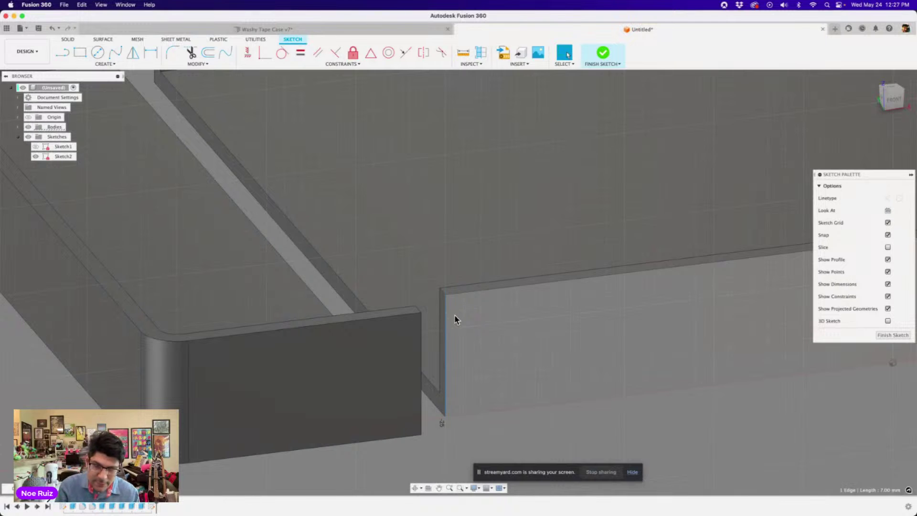
key("p")
key("Return")
scroll(454, 319, "down", 3)
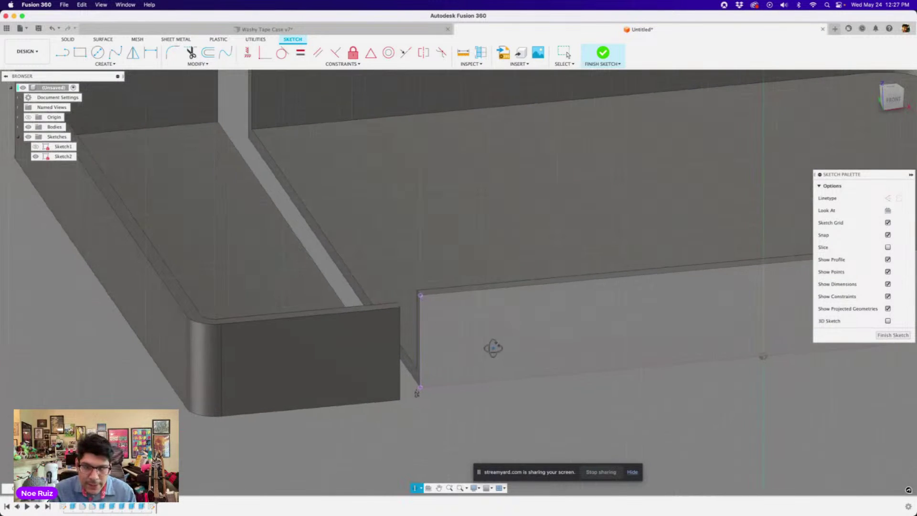
Step: Sketch a horizontal rectangle about 8.6 mm long on the middle tray's front wall, near its upper corner beside the gap
key("r")
scroll(420, 298, "up", 2)
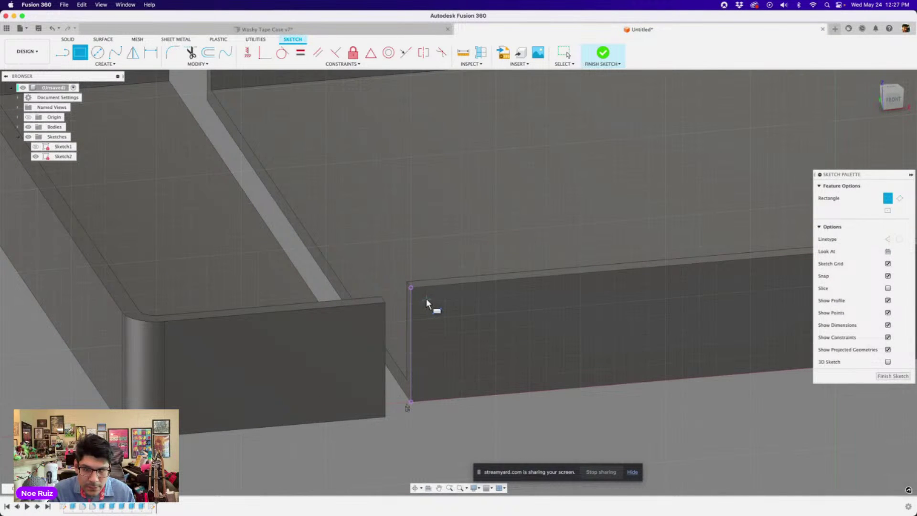
left_click(426, 299)
left_click(589, 319)
scroll(509, 291, "down", 1)
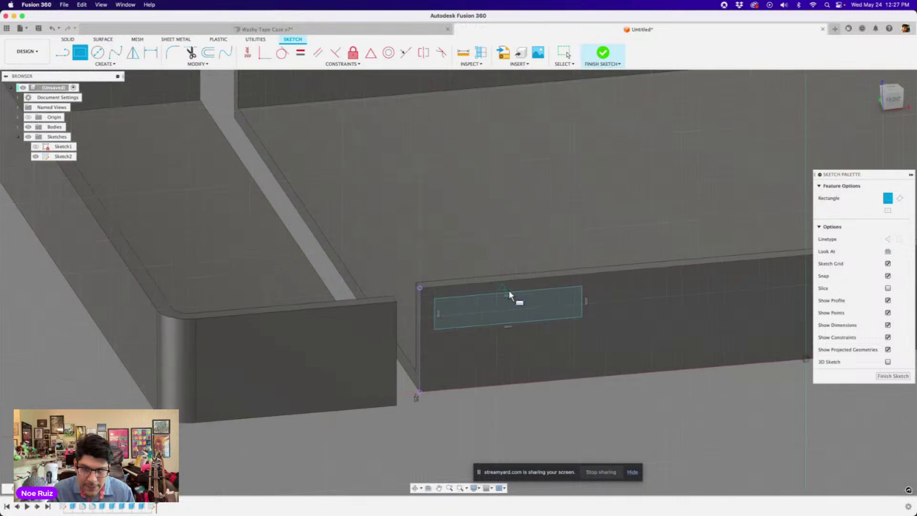
Step: Dimension the front wall rectangle to 8 mm long and 1.5 mm high
key("Escape")
key("d")
left_click(498, 254)
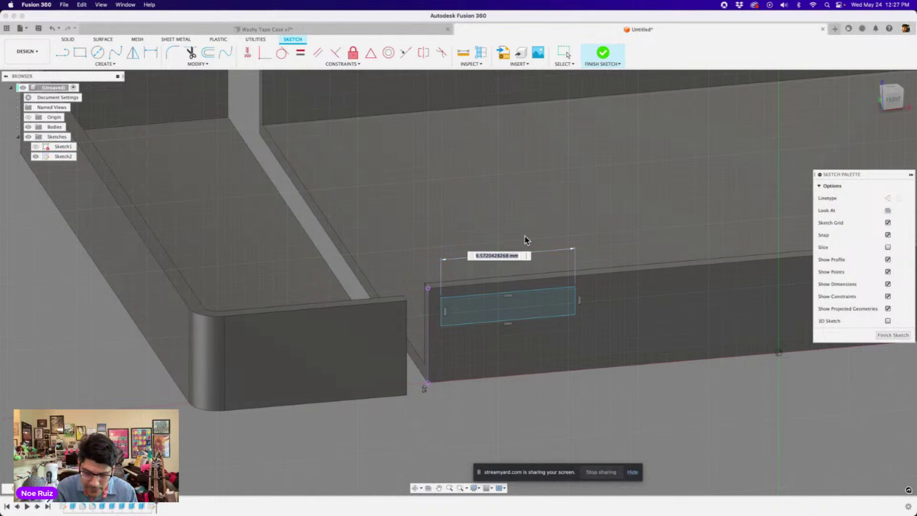
type("8")
key("Return")
scroll(562, 301, "up", 2)
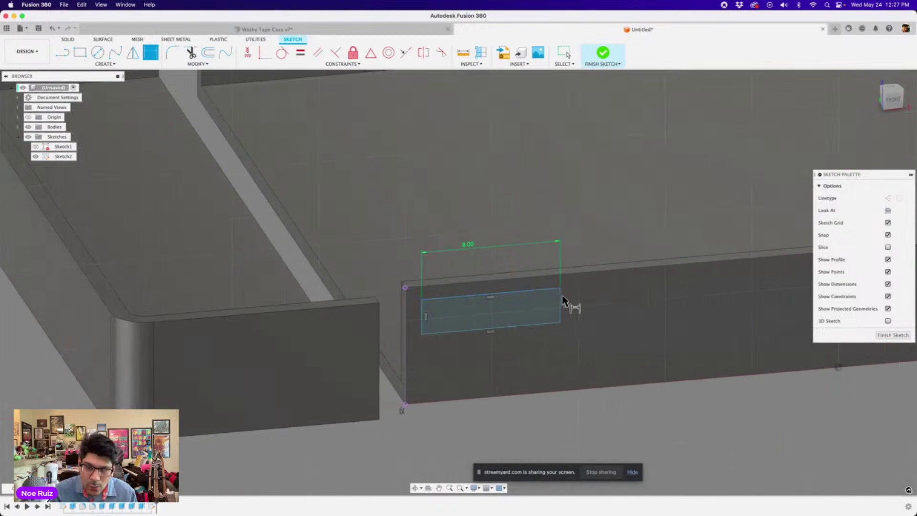
left_click(561, 298)
left_click(601, 302)
key("Return")
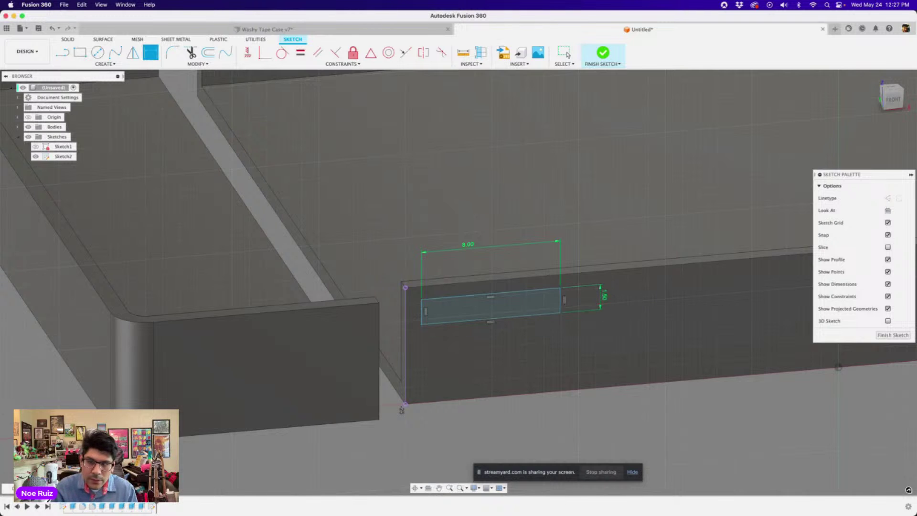
Step: Set the distance from the rectangle's short side to the wall's projected vertical edge to 0.2 mm
key("Escape")
scroll(423, 312, "up", 3)
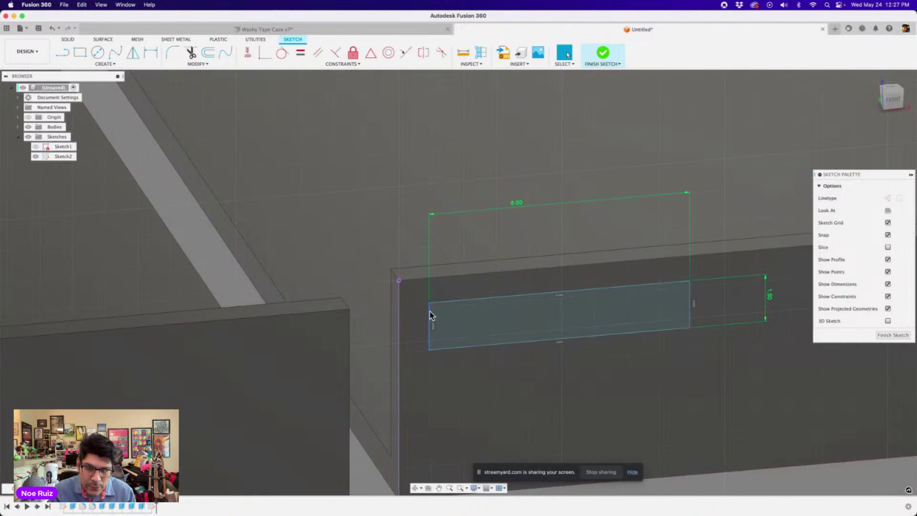
left_click(429, 314)
left_click(399, 308, "shift")
key("d")
left_click(409, 234)
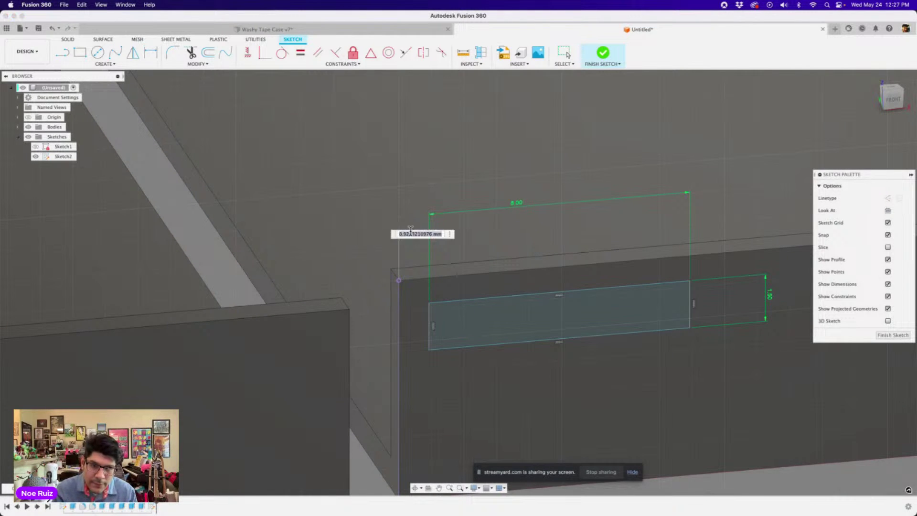
type(".2")
key("Return")
Step: Set the vertical distance from the rectangle's upper line to the projected edge's upper endpoint to 0.2 mm
scroll(385, 335, "up", 2)
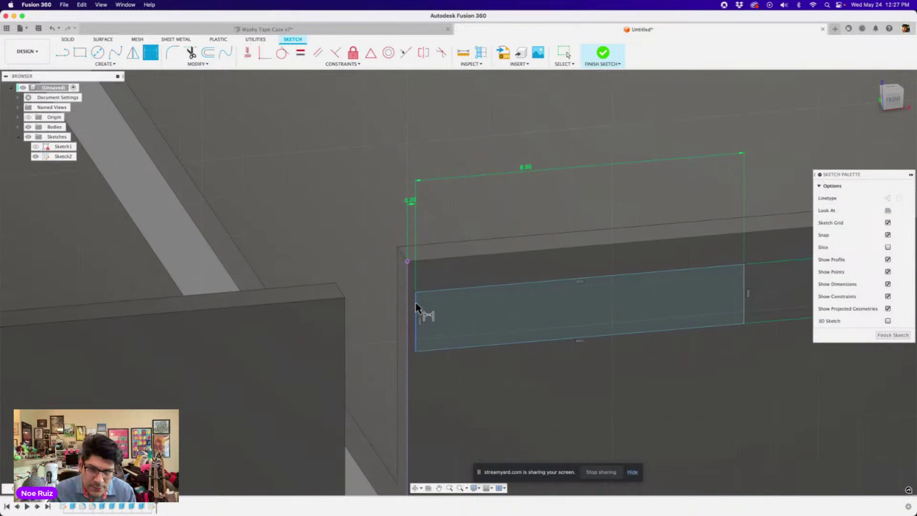
left_click(429, 295)
left_click(407, 261)
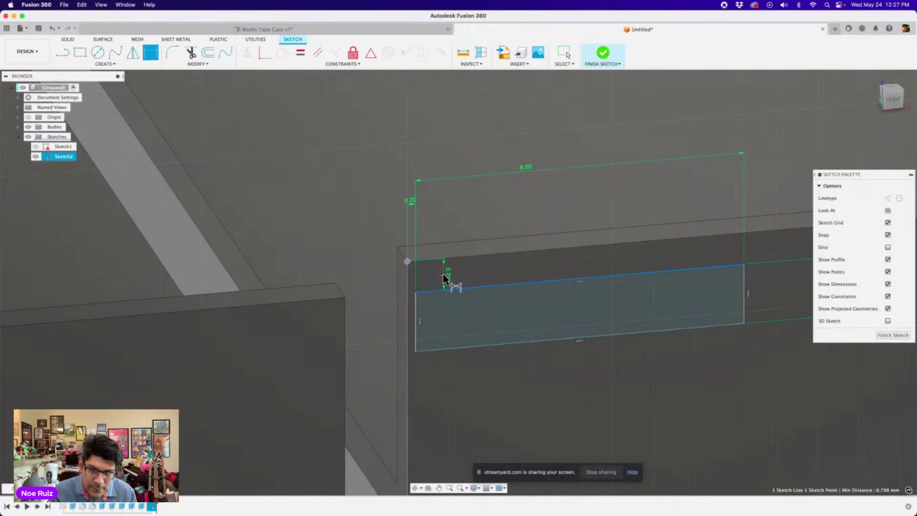
left_click(444, 277)
type(".2")
key("Return")
Step: Extrude the rectangle 3 mm with a -45° taper angle, joined to the front wall, and hide its sketch
scroll(478, 326, "down", 3)
scroll(478, 325, "down", 2)
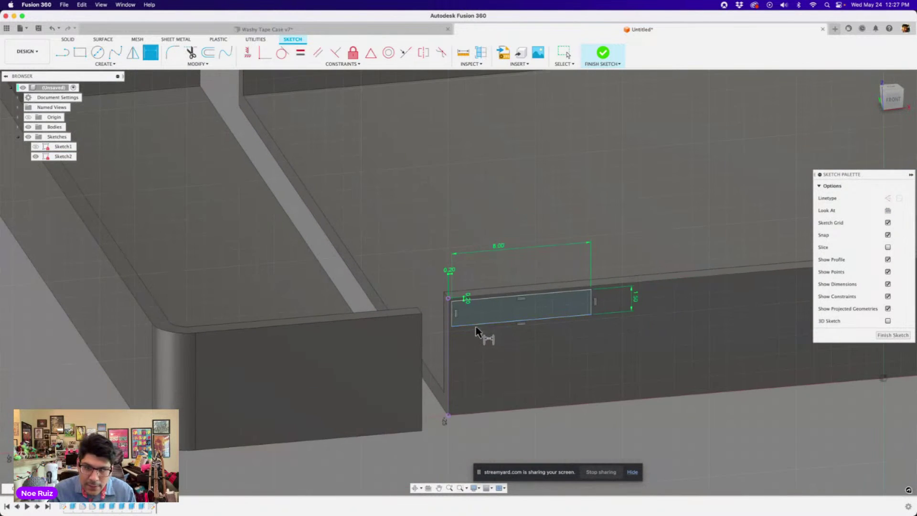
key("e")
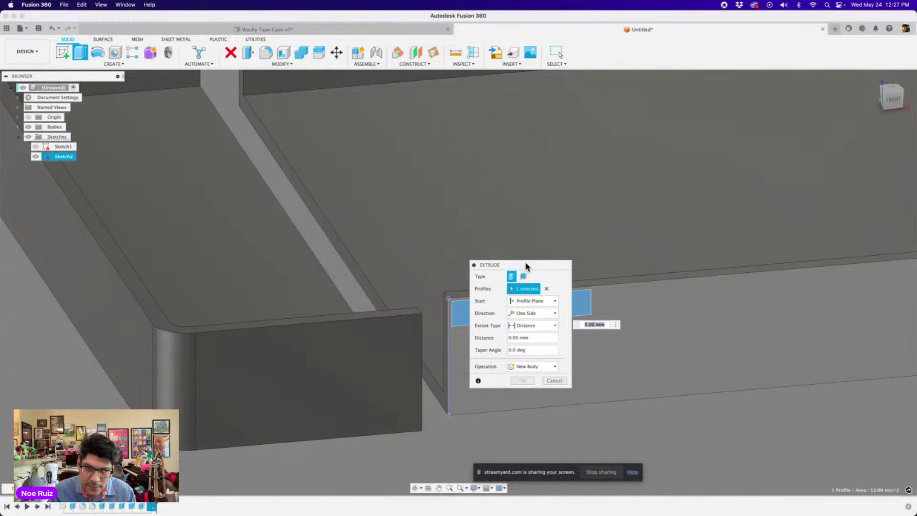
left_click_drag(522, 266, 727, 261)
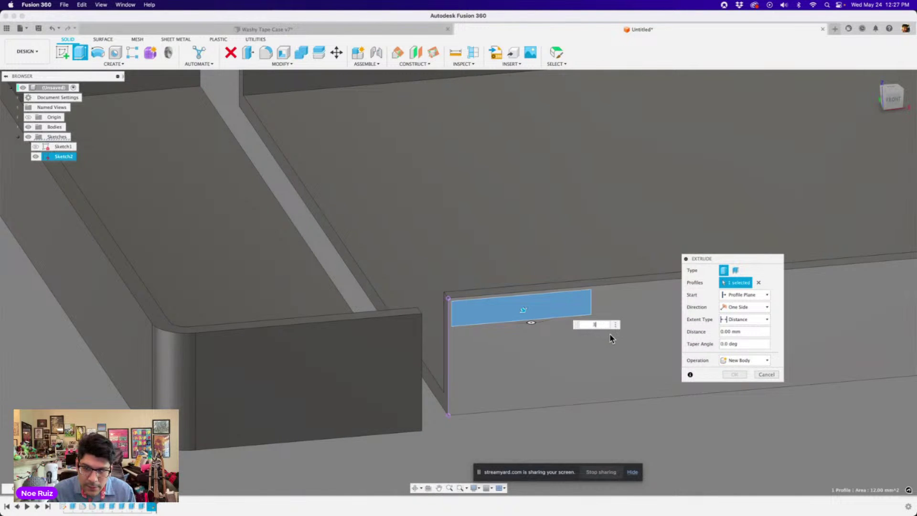
type("3")
key("Tab")
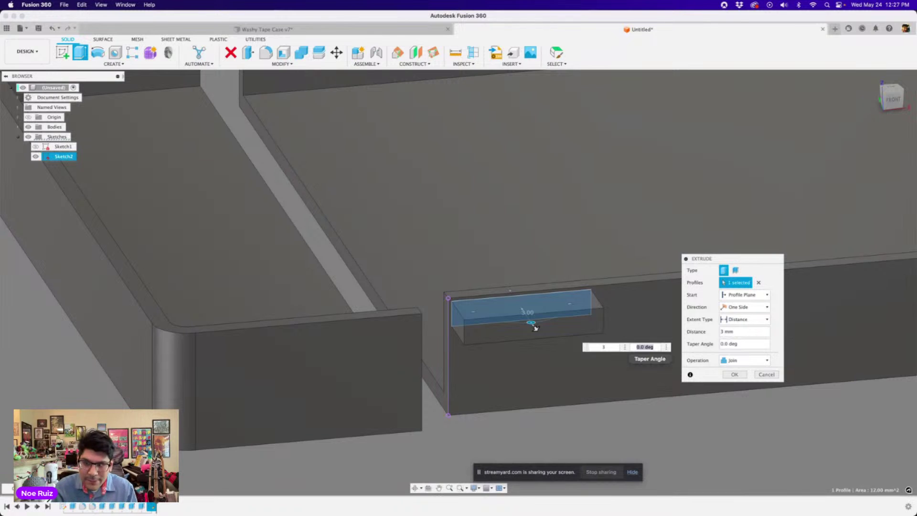
type("-")
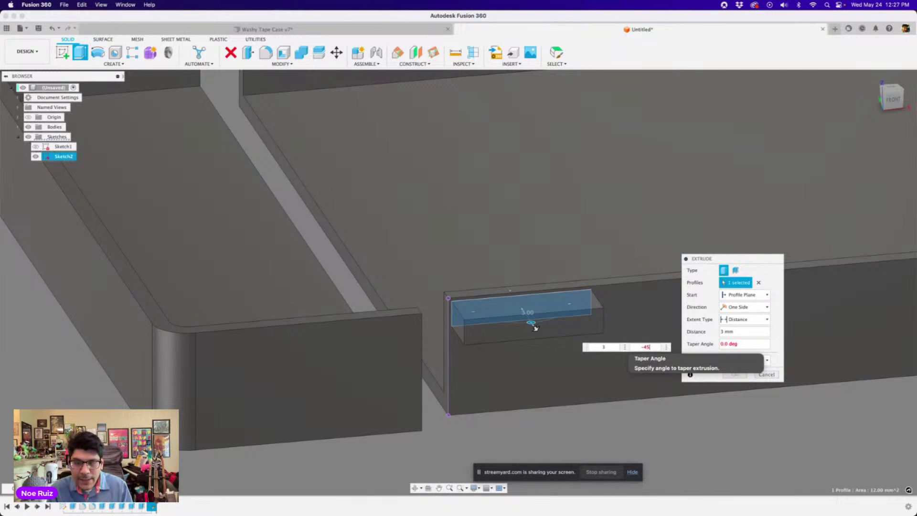
type("45")
key("Return")
scroll(525, 319, "down", 5)
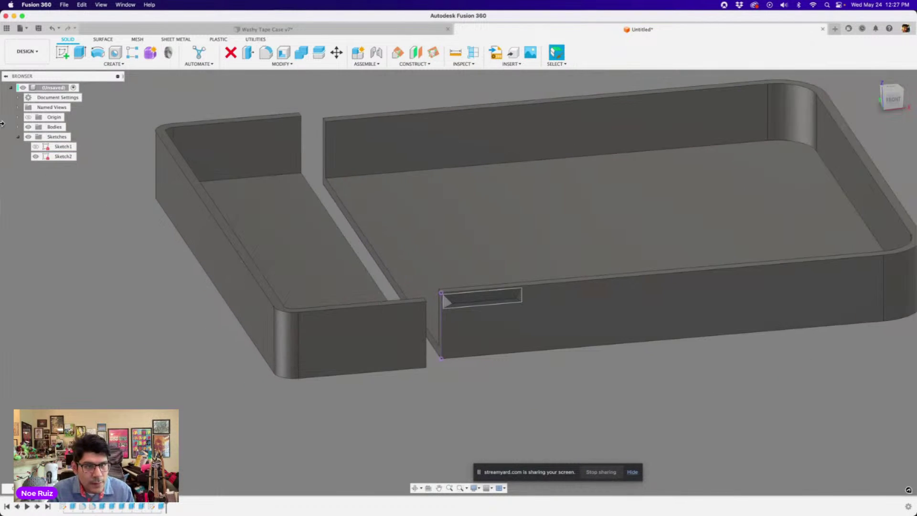
left_click(36, 157)
Step: Mirror the tapered snap tab's extrude feature to the back wall, using the origin plane midway between the middle tray's front and back walls
scroll(286, 239, "down", 4)
middle_click_drag(411, 271, 365, 266, "shift")
scroll(311, 242, "up", 4)
scroll(386, 279, "down", 4)
middle_click_drag(410, 293, 500, 281, "shift")
type("s")
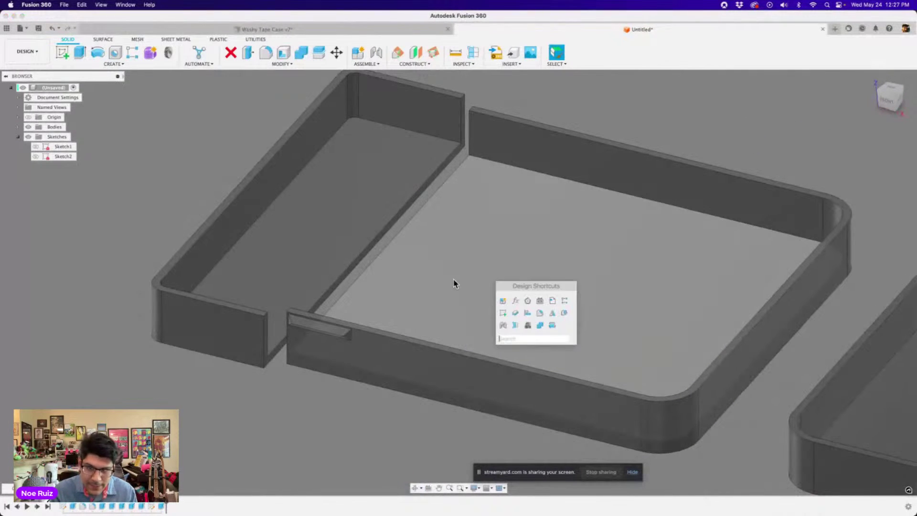
type("mirror")
key("Return")
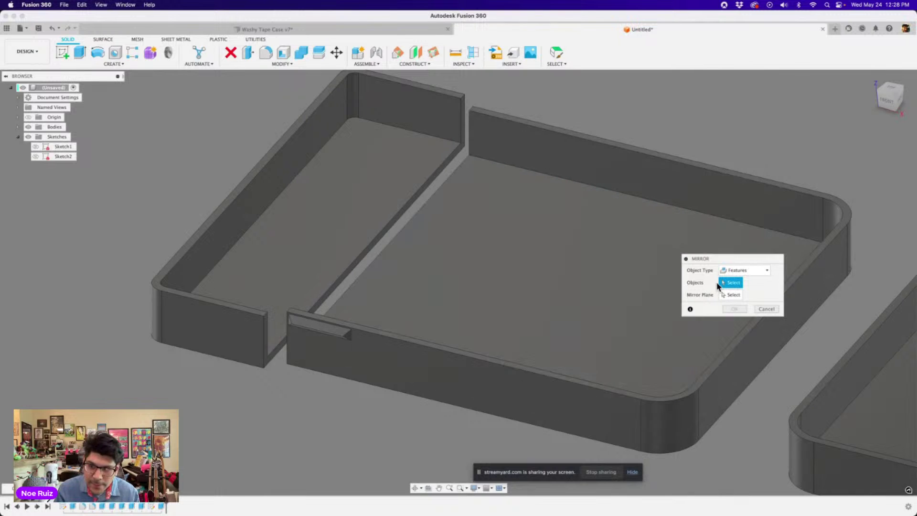
left_click_drag(717, 260, 579, 259)
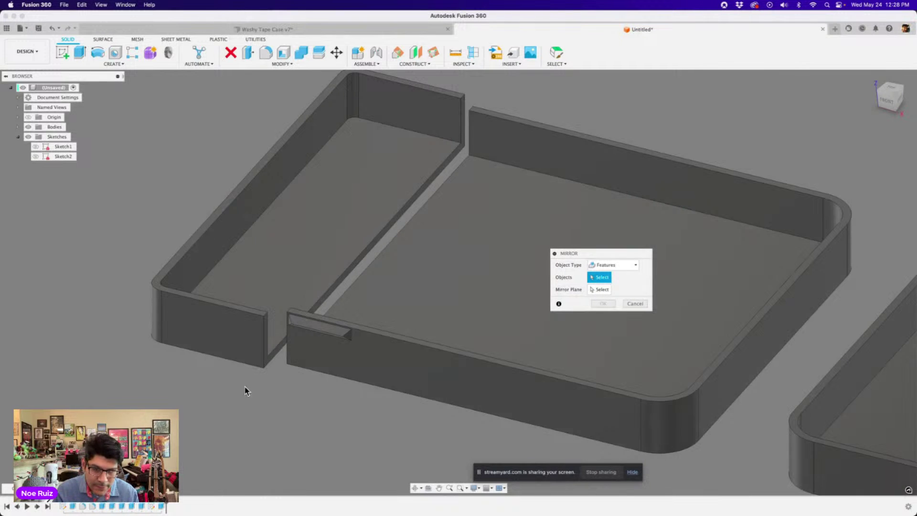
left_click(165, 507)
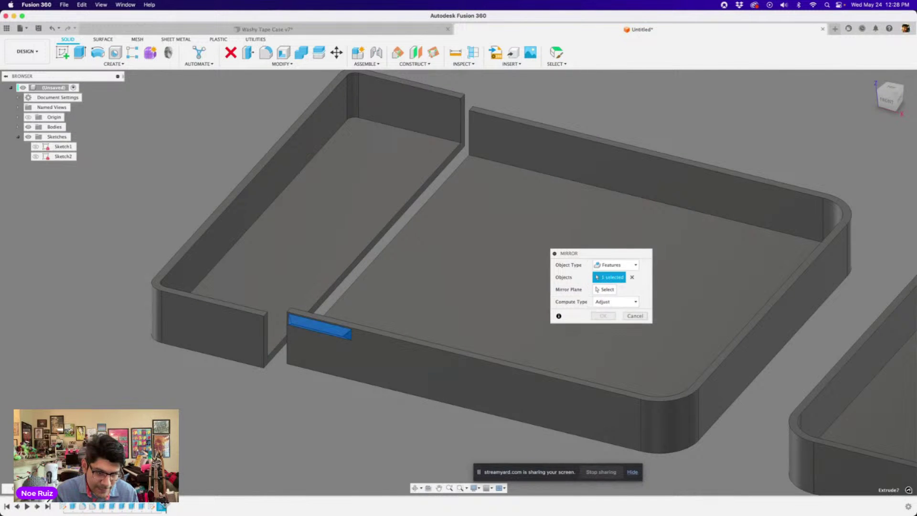
scroll(231, 388, "down", 3)
left_click(605, 289)
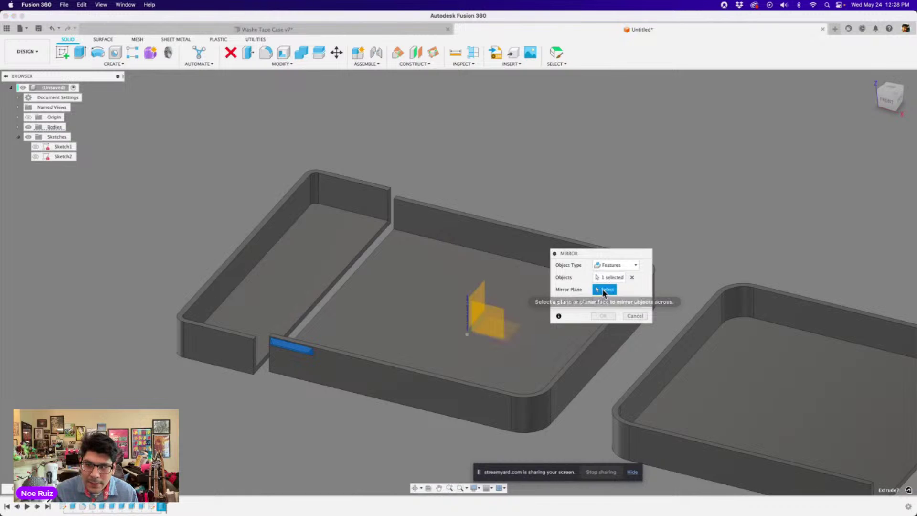
left_click(490, 316)
scroll(442, 225, "up", 3)
middle_click_drag(461, 219, 453, 216, "shift")
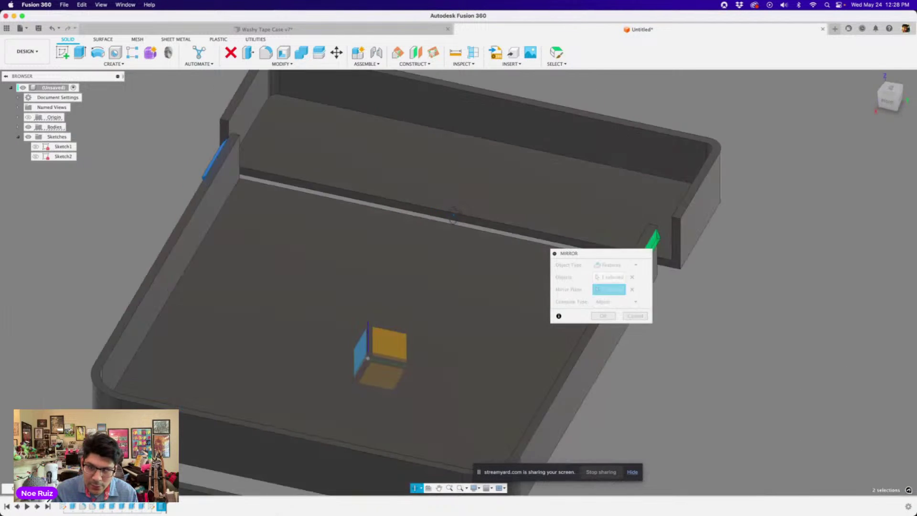
scroll(454, 216, "down", 3)
scroll(722, 311, "up", 4)
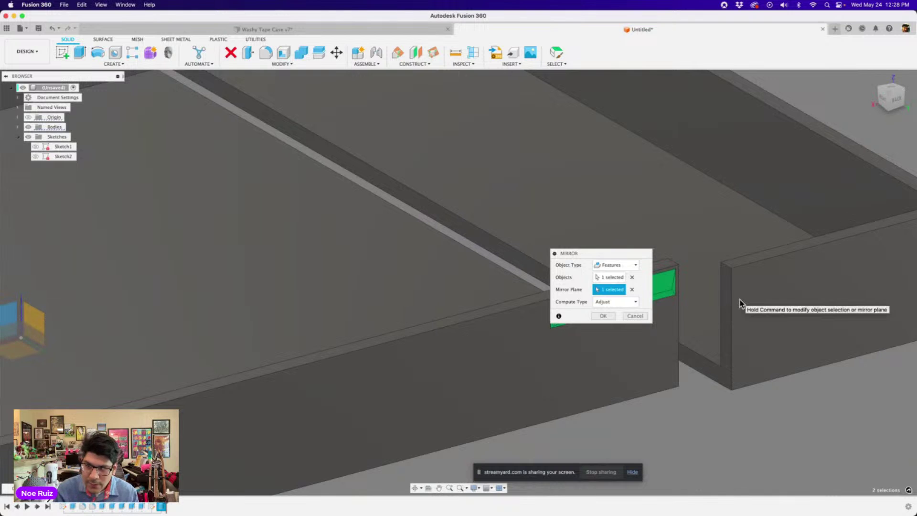
key("Return")
Step: Examine the snap tabs on both side walls and the narrow tray's inner wall faces next to them
scroll(493, 321, "down", 3)
middle_click_drag(493, 321, 364, 338, "shift")
scroll(409, 315, "down", 2)
scroll(274, 321, "up", 3)
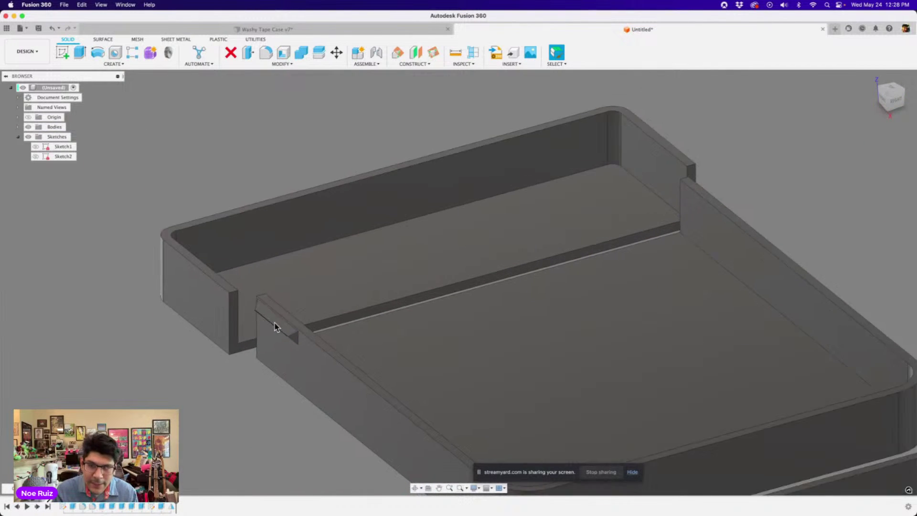
scroll(274, 327, "down", 2)
scroll(423, 345, "down", 2)
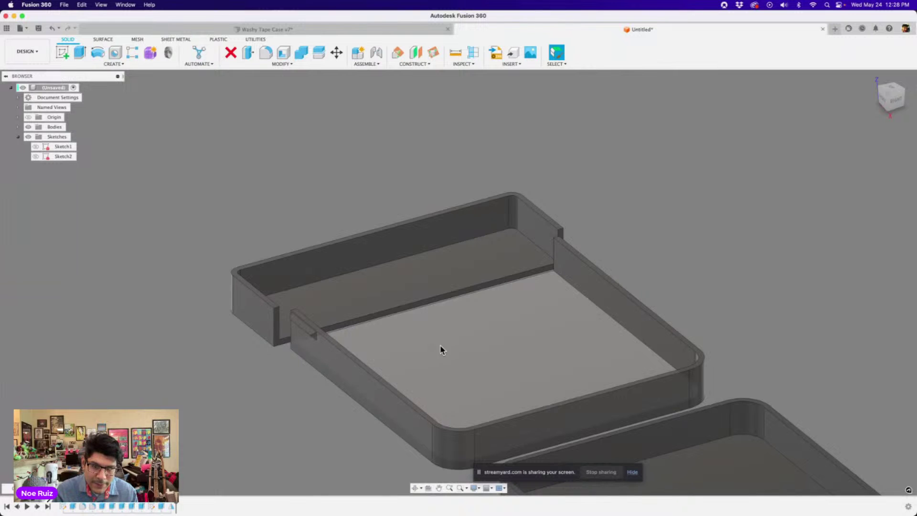
middle_click_drag(443, 342, 417, 266, "shift")
scroll(404, 274, "down", 2)
scroll(403, 274, "up", 4)
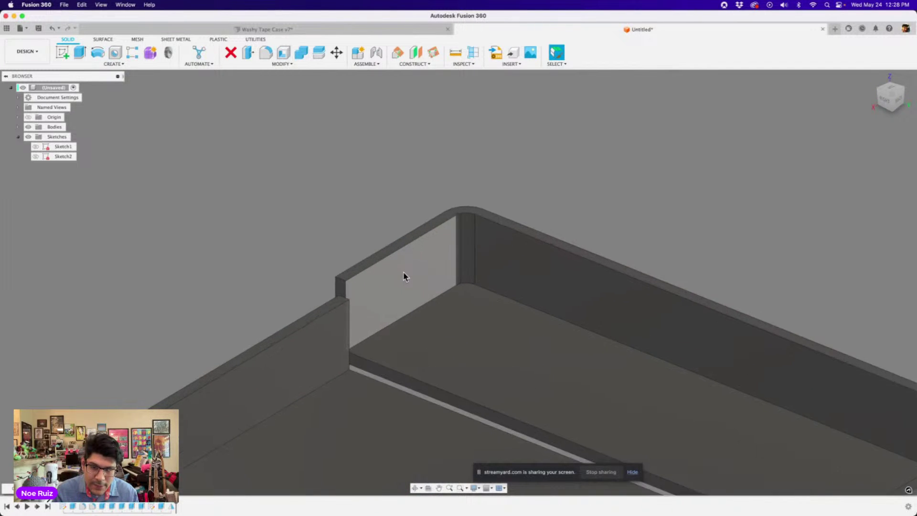
scroll(403, 274, "down", 2)
scroll(389, 279, "up", 3)
scroll(389, 279, "down", 2)
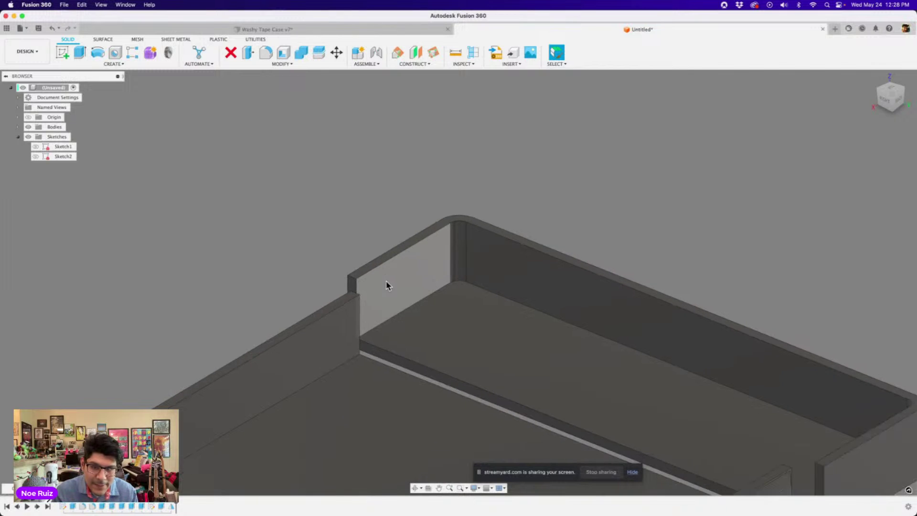
Step: Create a sketch on the inner face of the narrow tray's back wall and project that wall's vertical end edge beside the gap
middle_click_drag(386, 285, 399, 292, "shift")
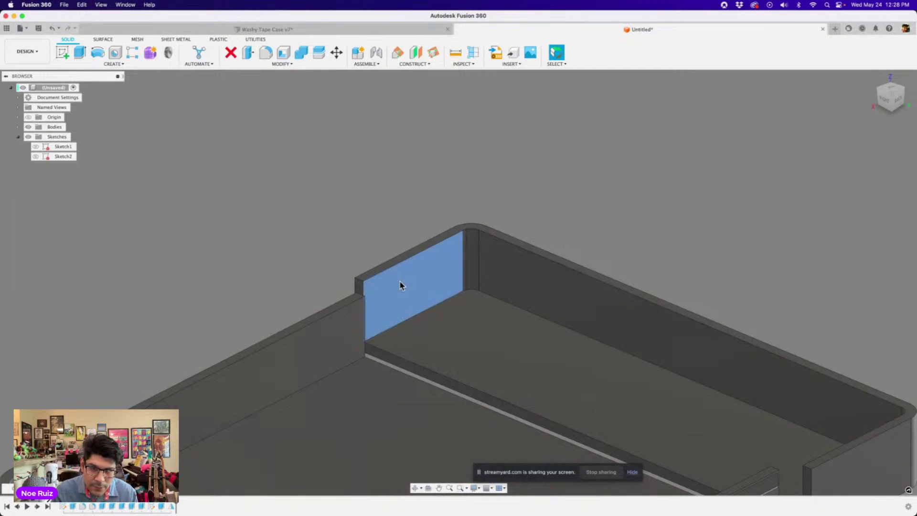
left_click(400, 282)
scroll(343, 198, "down", 1)
middle_click_drag(322, 202, 344, 247)
scroll(401, 283, "up", 3)
scroll(373, 249, "down", 2)
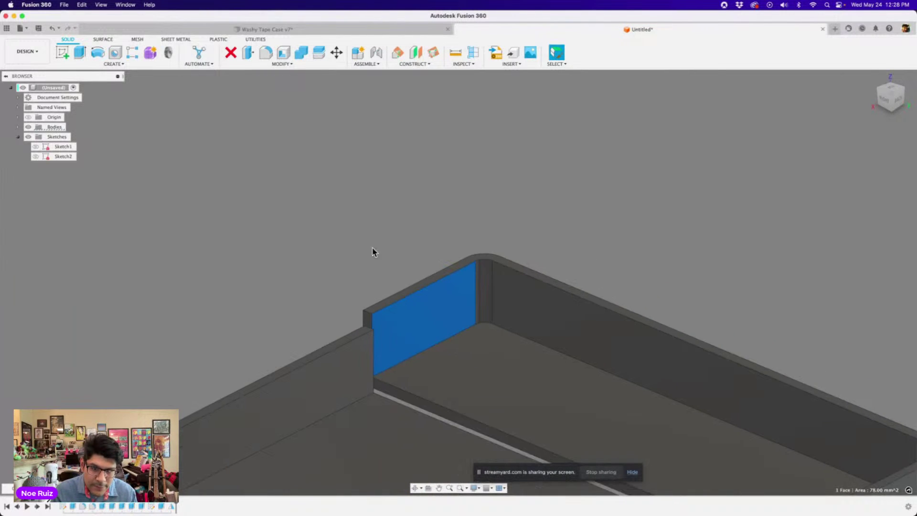
left_click(62, 51)
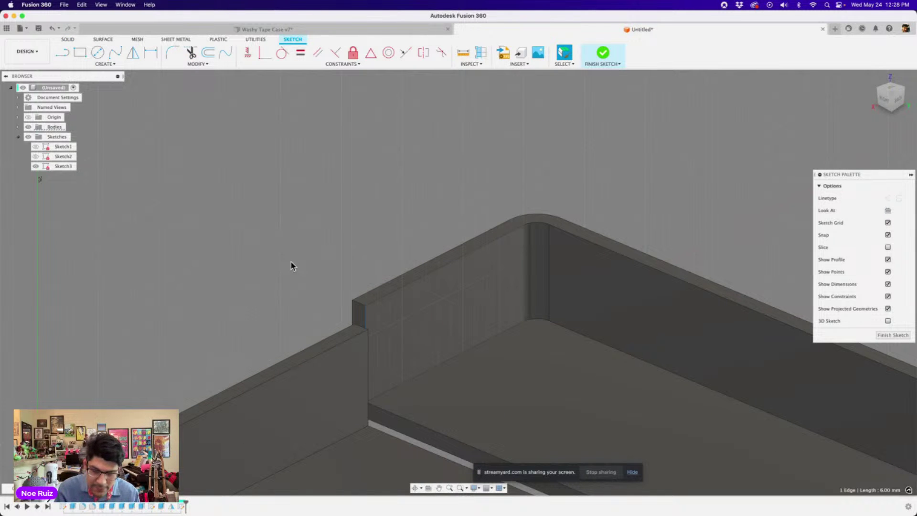
key("p")
key("Return")
middle_click_drag(389, 346, 350, 334, "shift")
scroll(533, 327, "up", 3)
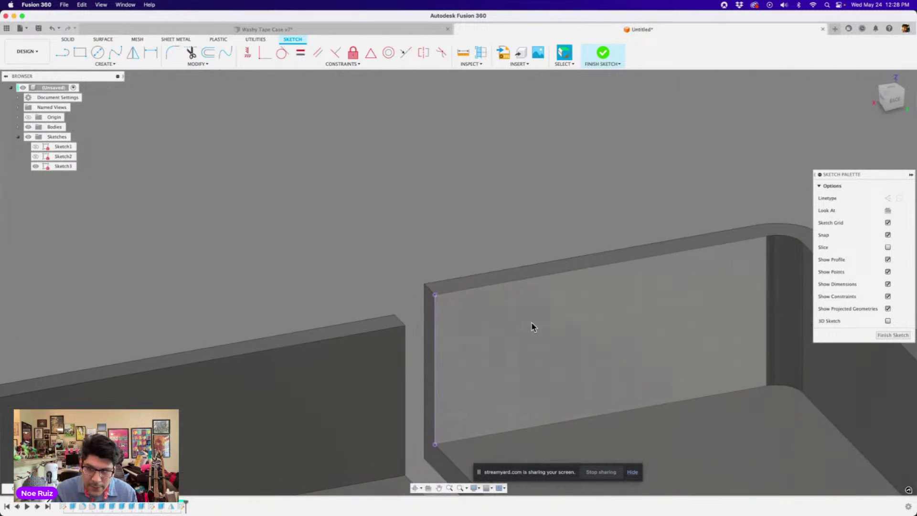
Step: Sketch an upright rectangle about 1.67 mm wide on the narrow tray's inner back wall face, near the projected edge
scroll(533, 327, "down", 2)
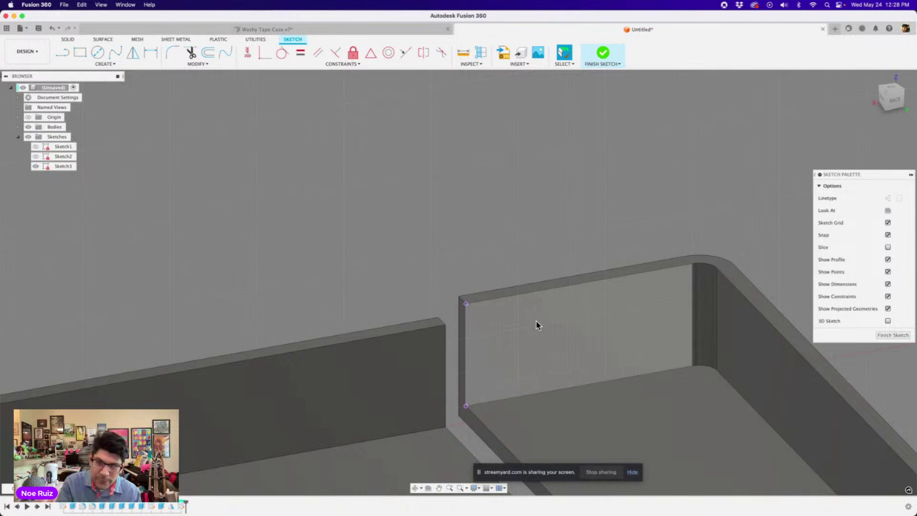
key("r")
scroll(507, 309, "up", 2)
left_click(475, 304)
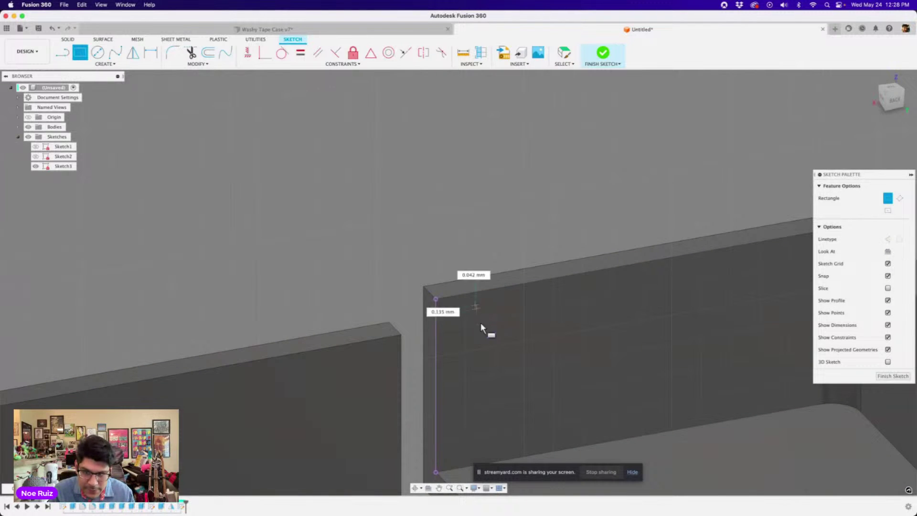
left_click(524, 444)
middle_click_drag(543, 393, 520, 332)
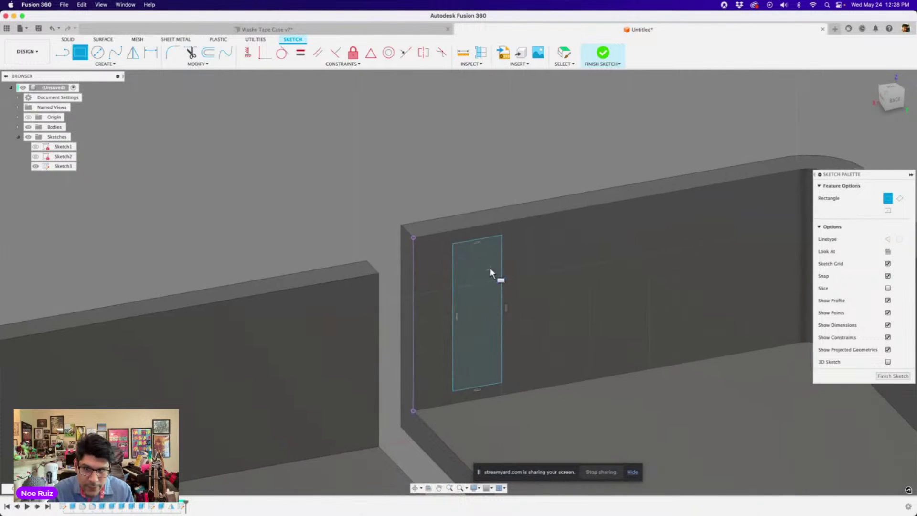
Step: Set the upright rectangle's width to 1.5 mm
key("Escape")
left_click(490, 239)
key("d")
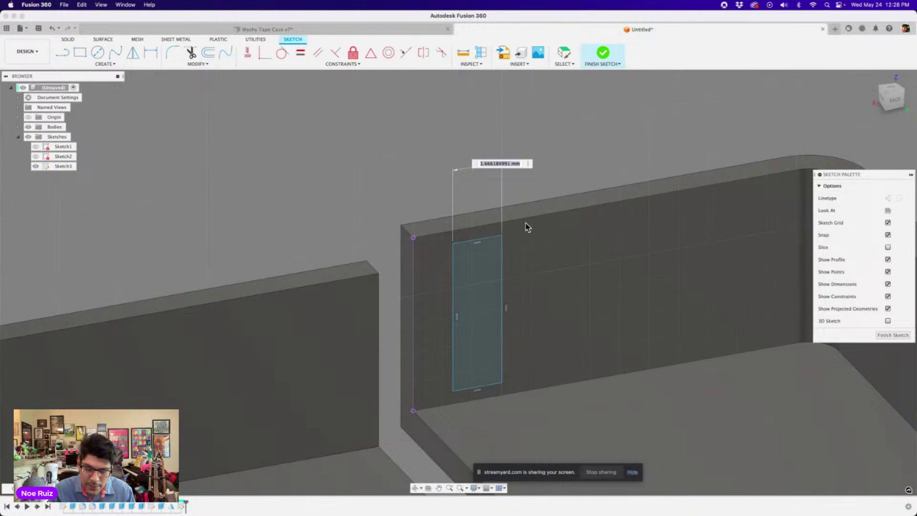
key("Return")
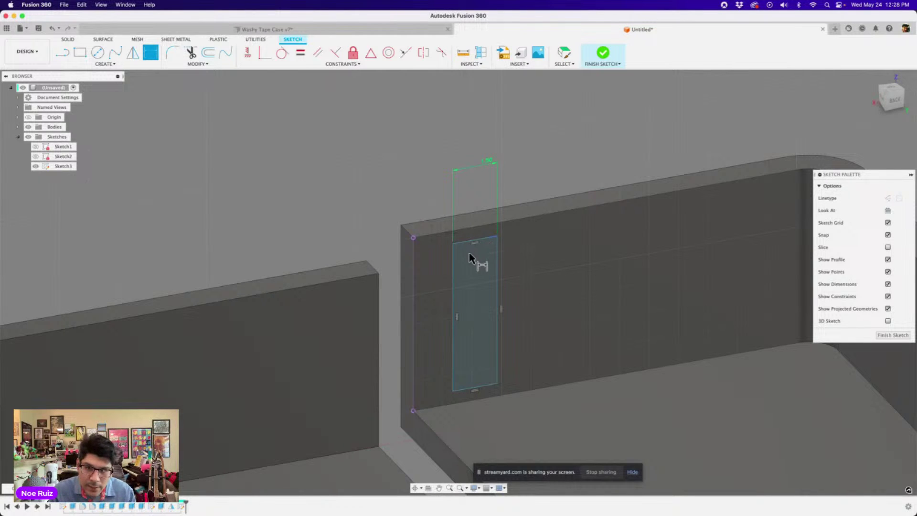
Step: Dimension the upright rectangle's height on the narrow tray's inner wall and set it to 5 mm
left_click(497, 255)
left_click(514, 268)
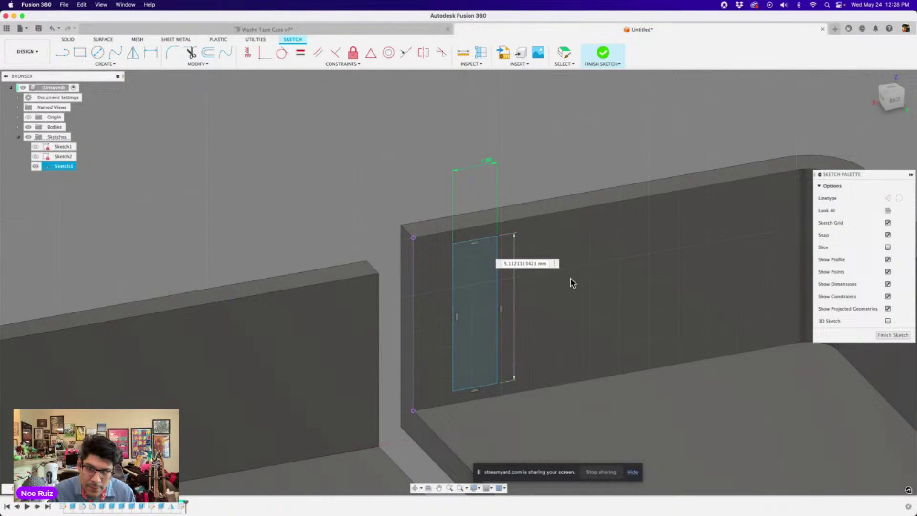
key("Return")
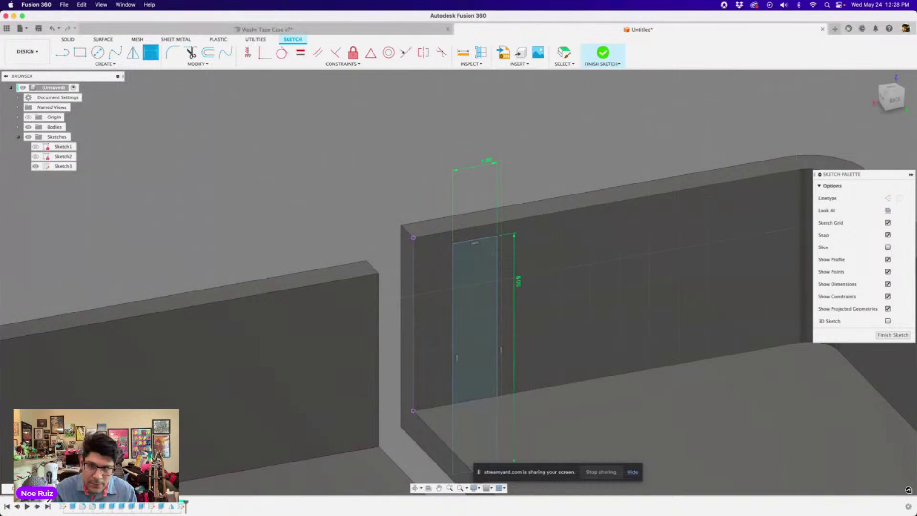
scroll(563, 286, "down", 3)
scroll(520, 267, "up", 2)
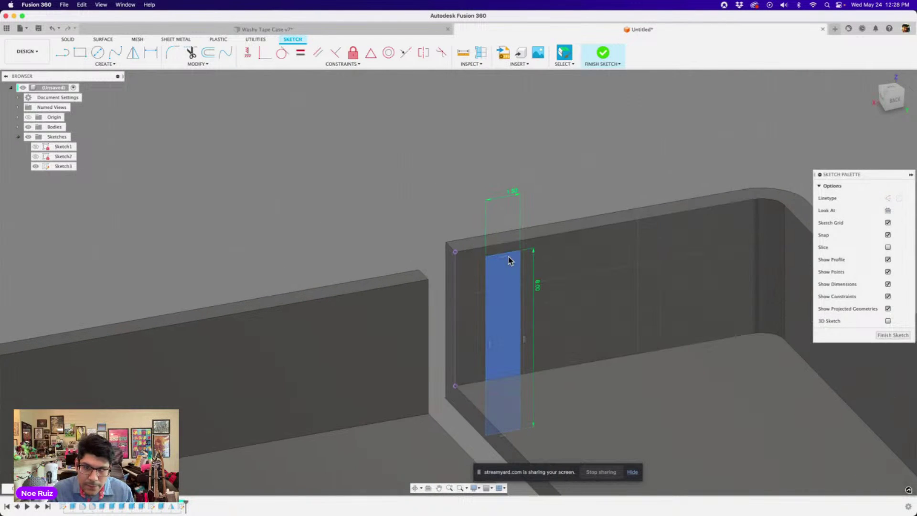
double_click(537, 286)
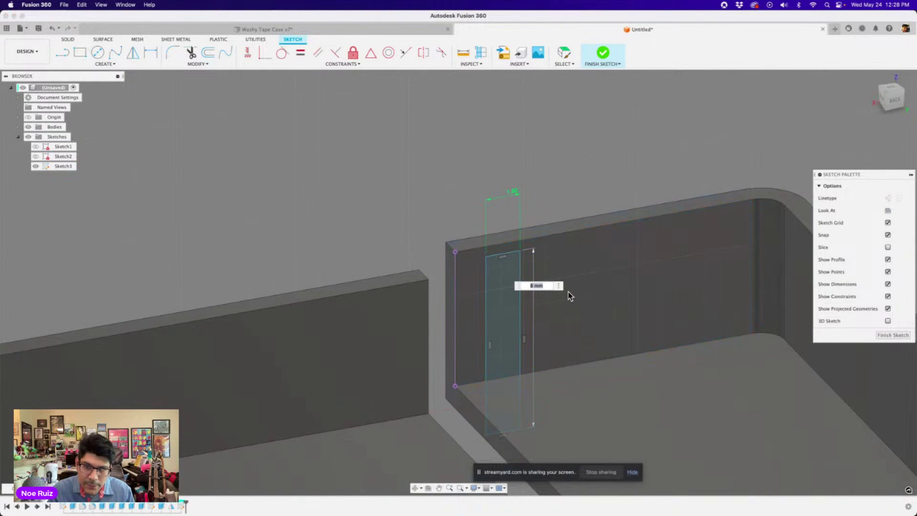
key("Return")
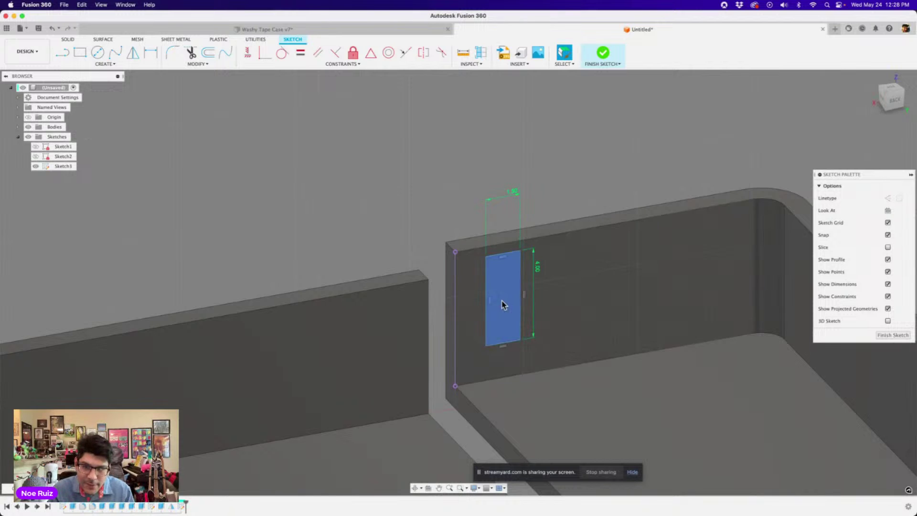
double_click(535, 267)
type("5")
key("Return")
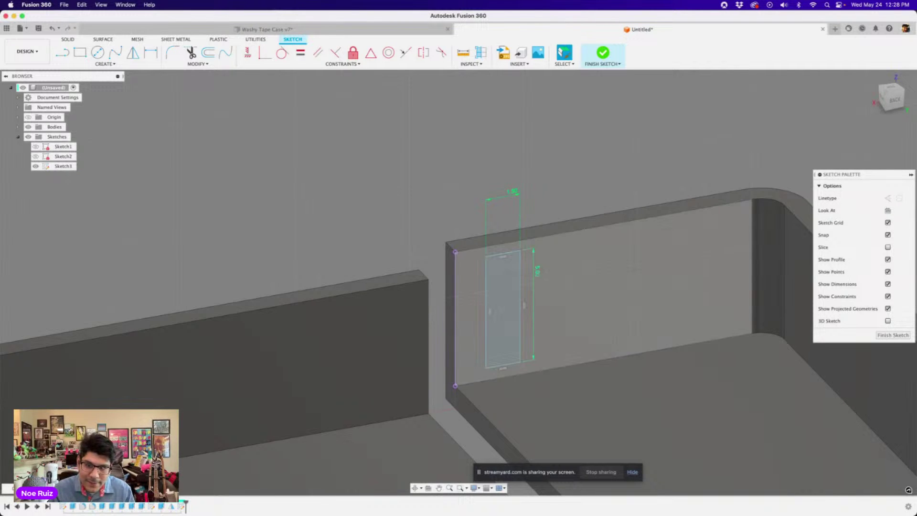
Step: Position the rectangle's nearer vertical side 2 mm from the projected end edge of the wall
scroll(475, 267, "up", 3)
key("d")
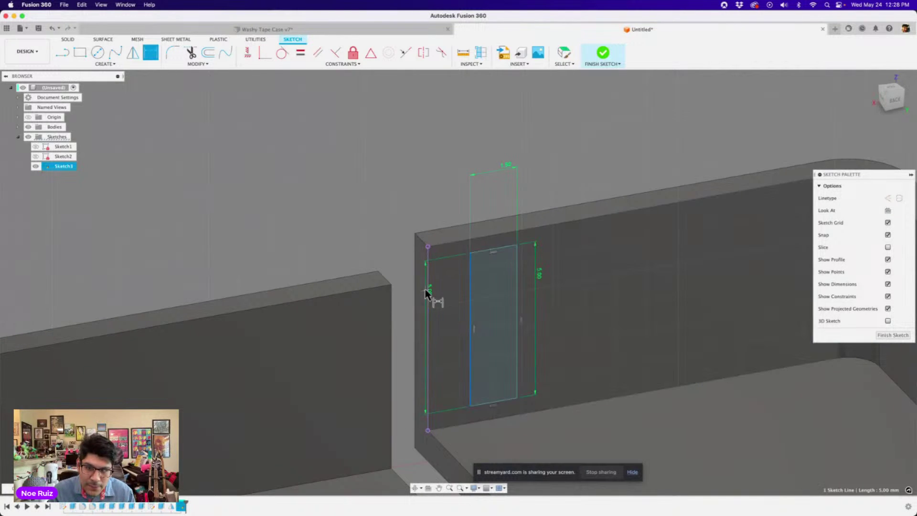
left_click(429, 291)
left_click(448, 197)
type("2")
key("Return")
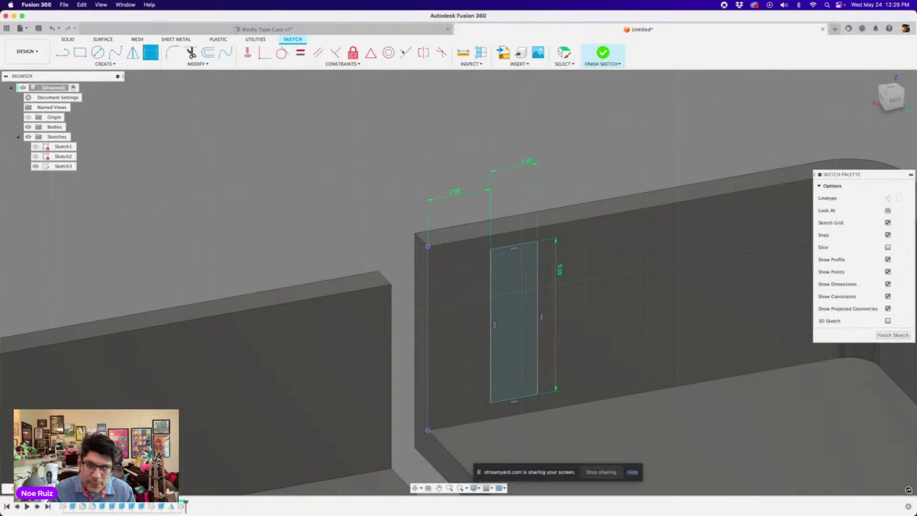
Step: Position the rectangle's upper side 0.2 mm below the upper endpoint of the projected edge
scroll(456, 236, "up", 3)
left_click(524, 254)
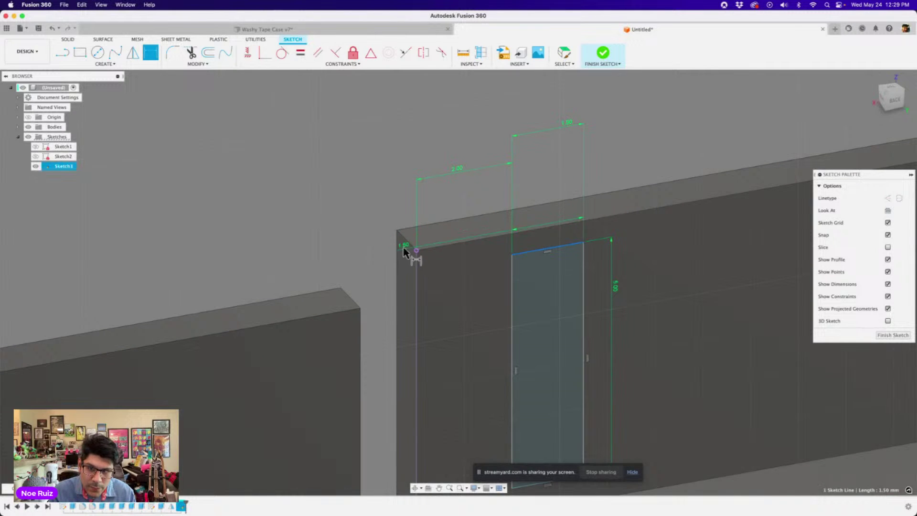
left_click(415, 250)
left_click(426, 249)
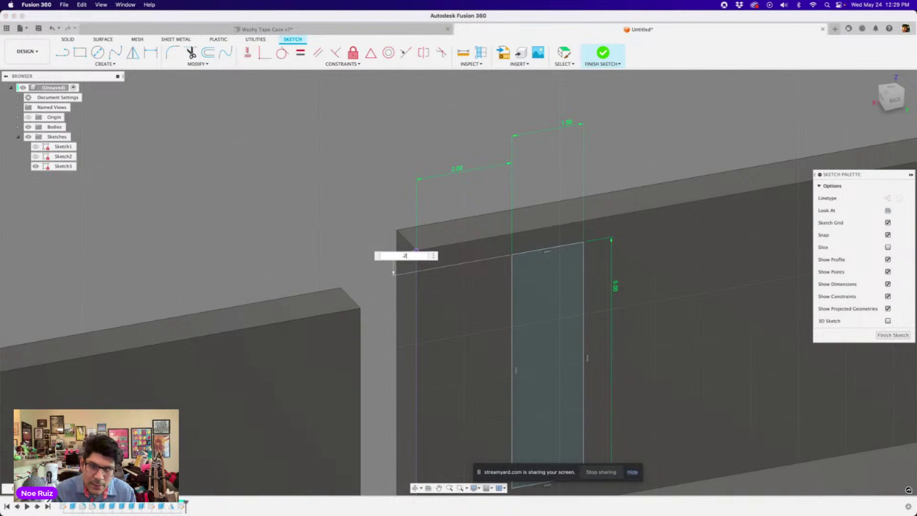
type(".2")
key("Return")
scroll(501, 205, "down", 3)
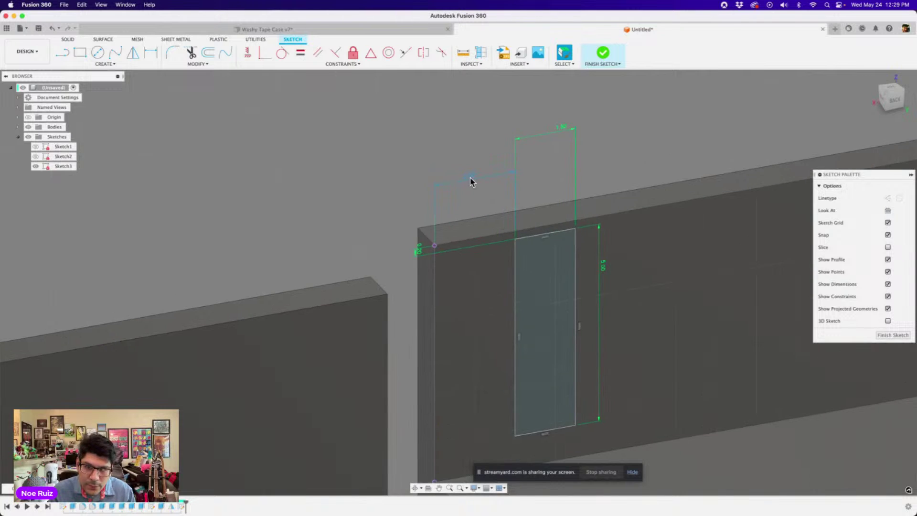
Step: Finish the sketch and extrude the upright rectangle 3 mm with a -45 degree taper, using the Join operation
scroll(496, 202, "down", 3)
left_click(602, 52)
left_click(501, 231)
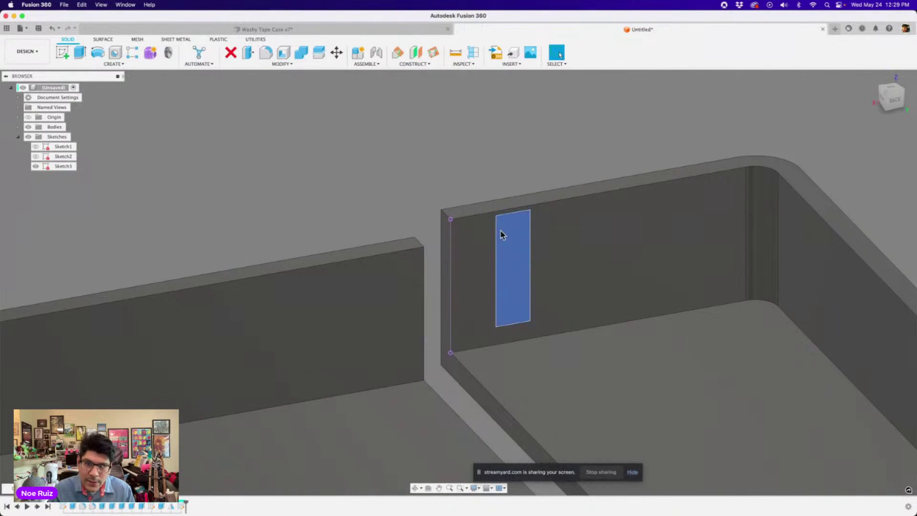
mouse_move(502, 231)
middle_mouse_down("shift")
mouse_move(503, 258)
mouse_move(351, 228)
mouse_move(360, 231)
middle_mouse_up("shift")
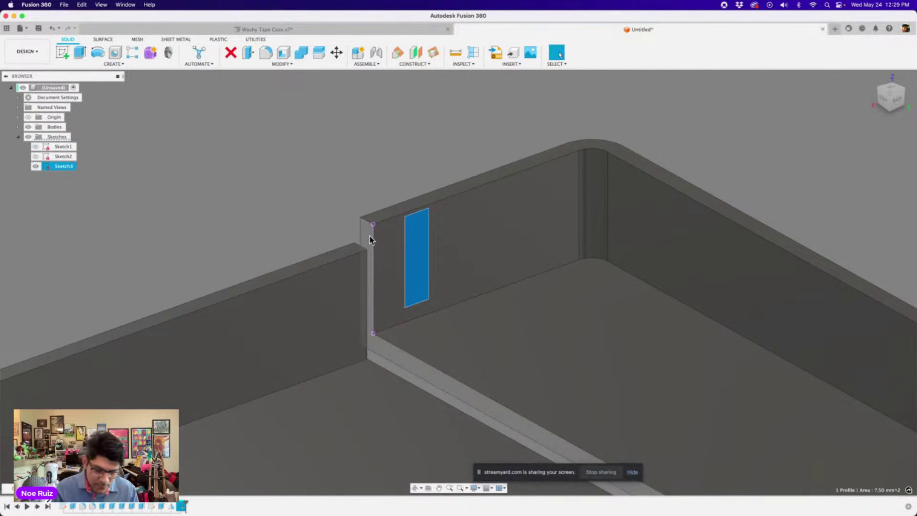
key("e")
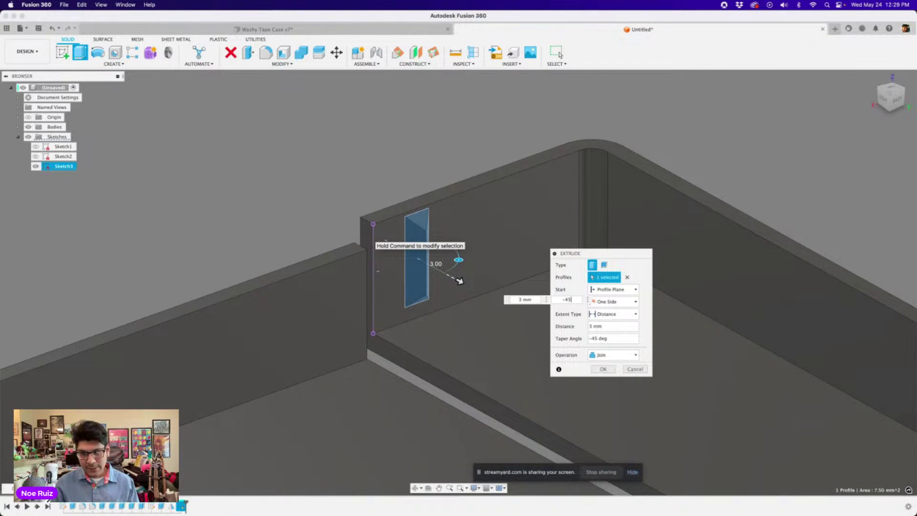
key("Return")
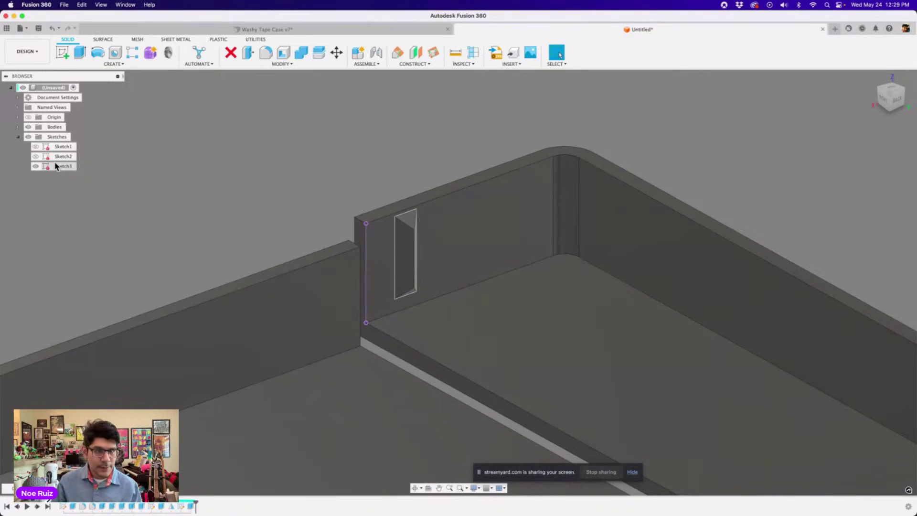
Step: Show the dimensions of Sketch3 and Sketch2 in the model to compare both snap sketches, and hide Sketch2 again
right_click(57, 166)
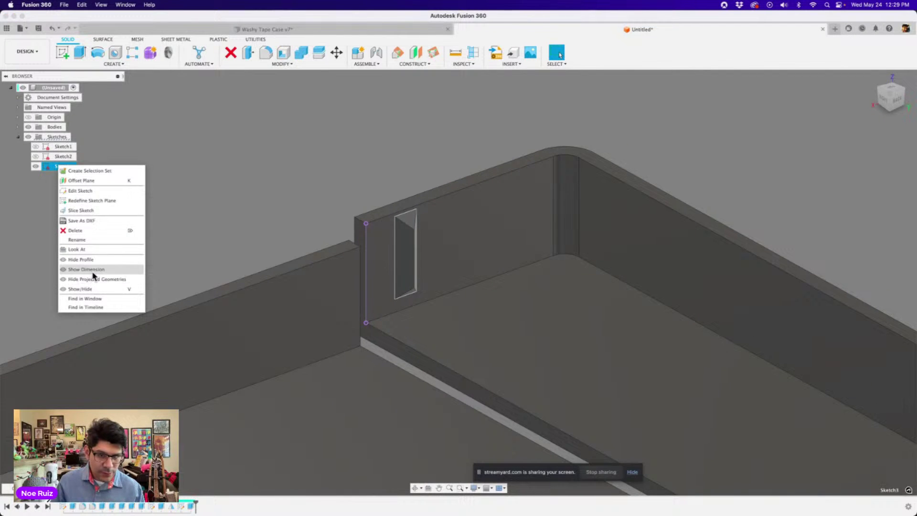
left_click(64, 273)
left_click(35, 156)
right_click(64, 158)
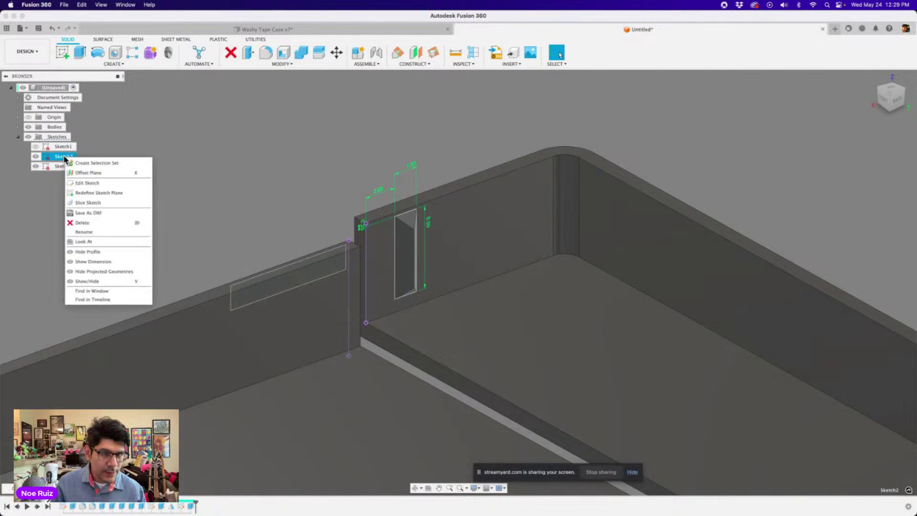
left_click(93, 261)
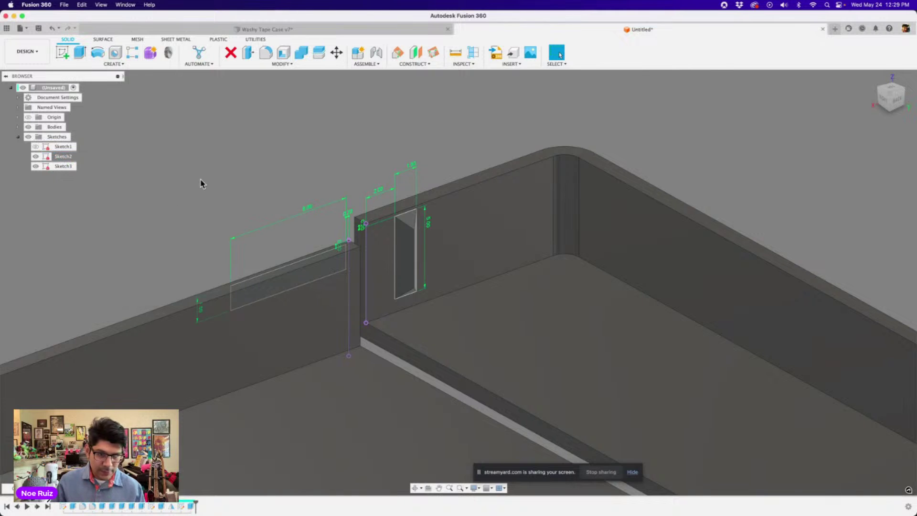
scroll(200, 188, "up", 3)
scroll(407, 228, "up", 2)
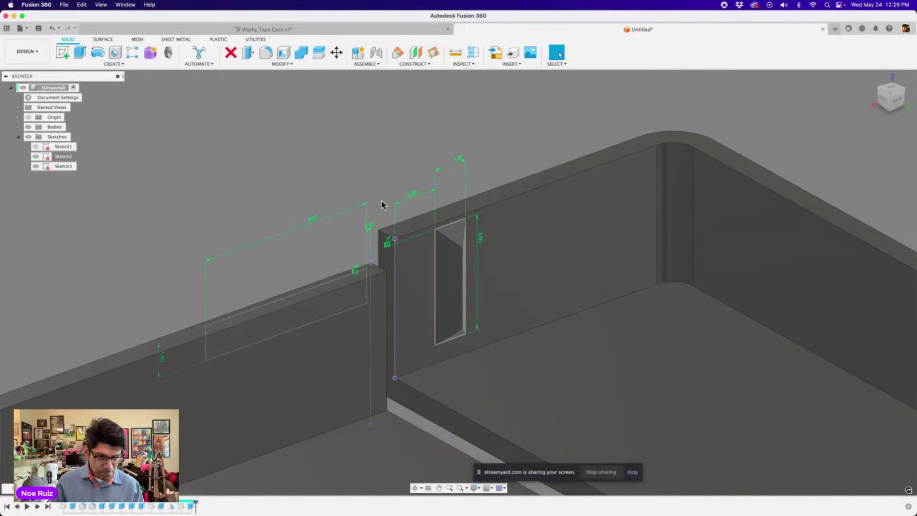
left_click(35, 156)
Step: Mirror the new tapered extrusion across the central origin plane onto the narrow tray's opposite wall, and hide Sketch3
scroll(346, 220, "up", 5)
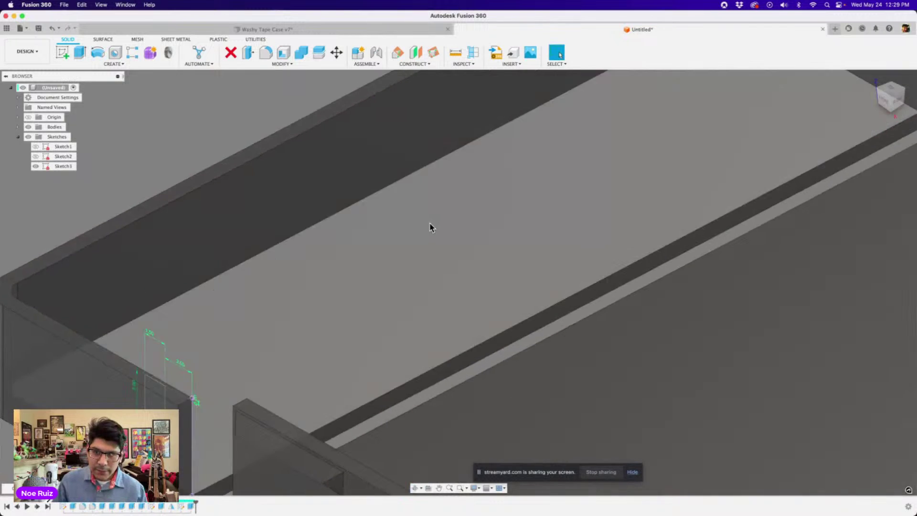
scroll(430, 227, "down", 5)
key("s")
left_click(468, 267)
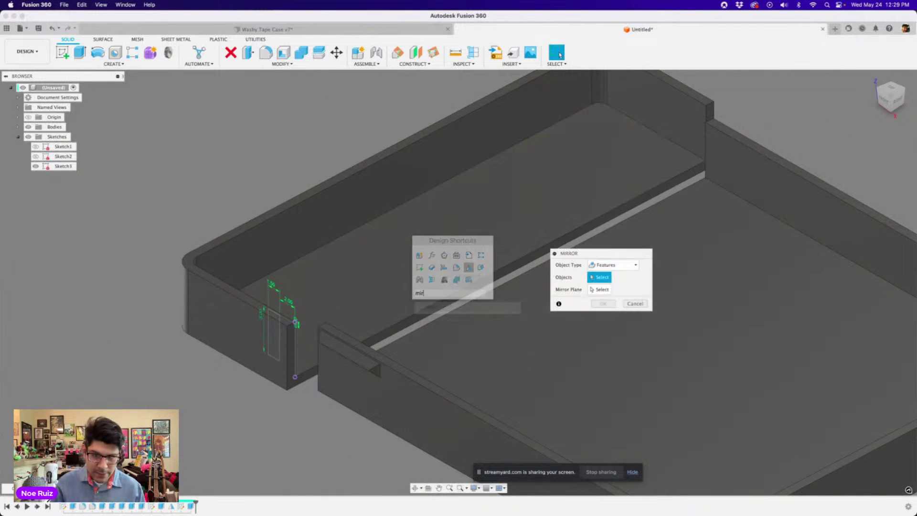
left_click(193, 506)
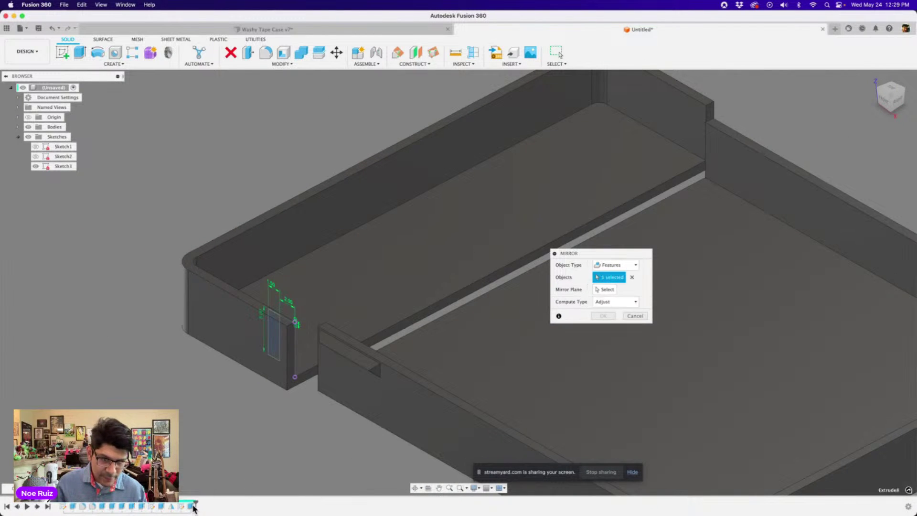
left_click(605, 290)
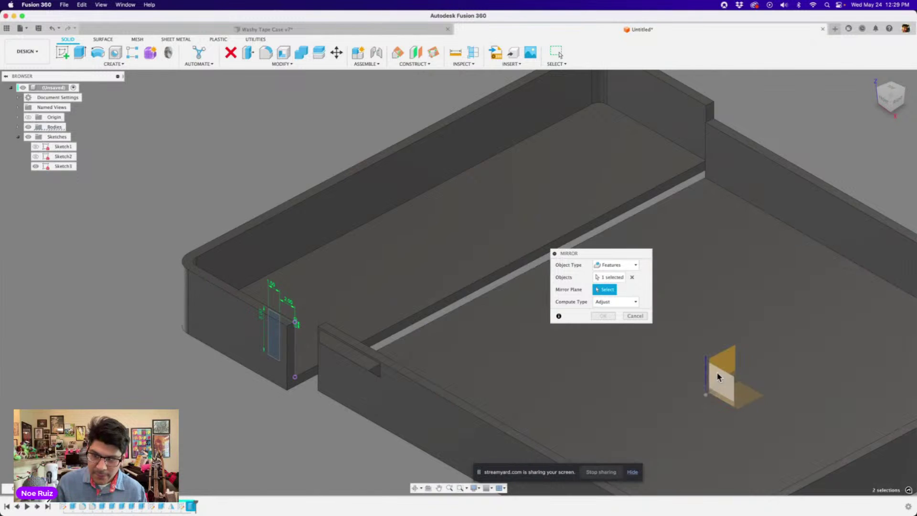
left_click(716, 372)
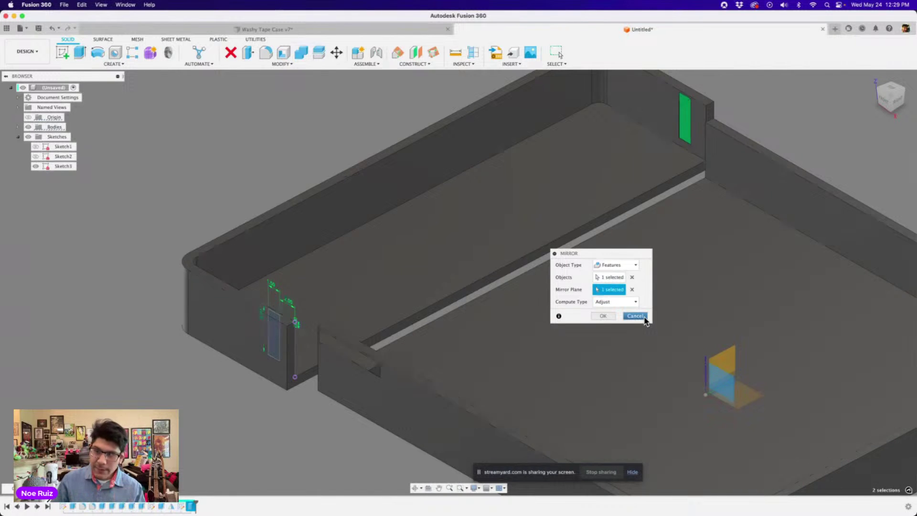
key("Return")
scroll(629, 329, "down", 4)
mouse_move(410, 284)
middle_mouse_down("shift")
mouse_move(456, 274)
mouse_move(477, 251)
mouse_move(421, 219)
mouse_move(527, 276)
mouse_move(542, 252)
mouse_move(546, 258)
mouse_move(475, 269)
mouse_move(485, 258)
middle_mouse_up("shift")
left_click(35, 166)
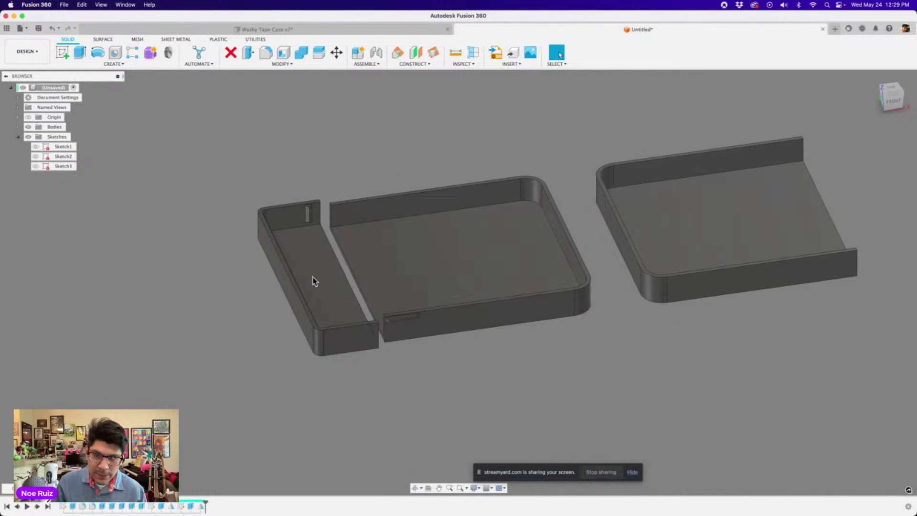
Step: Examine Sketch1's hinge profiles between the trays, and inspect the separate tray's floor, walls and open end
left_click(34, 148)
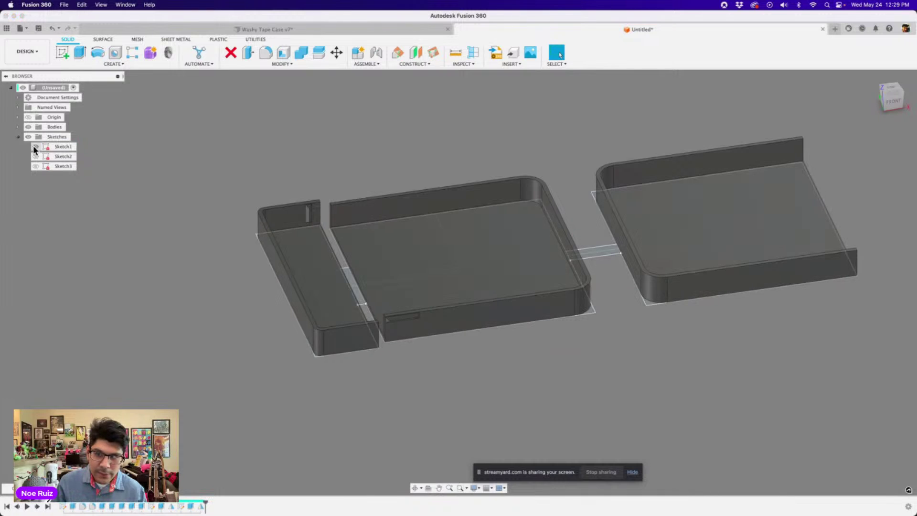
scroll(596, 248, "up", 3)
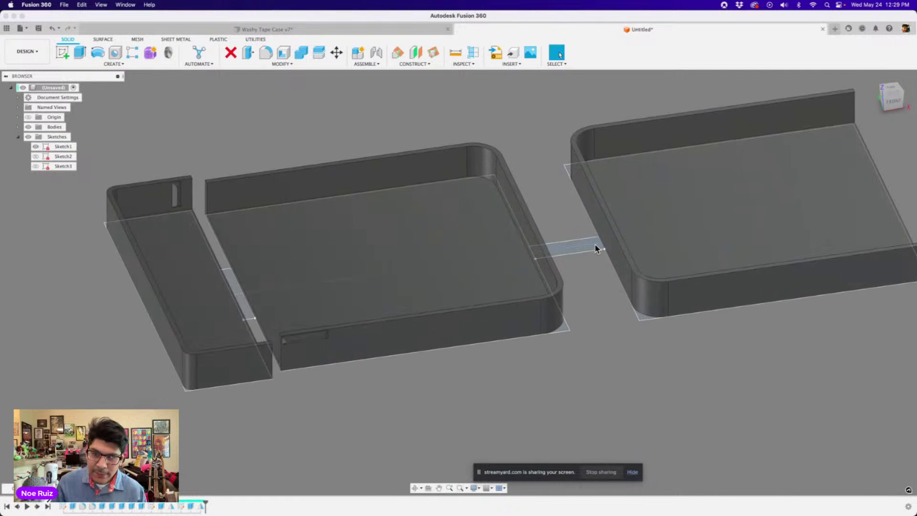
scroll(219, 291, "down", 2)
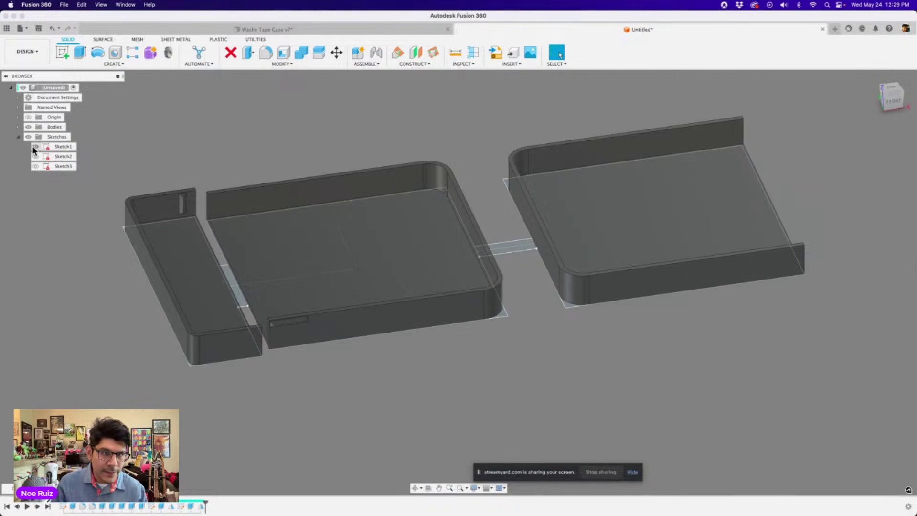
left_click(34, 148)
scroll(501, 250, "up", 2)
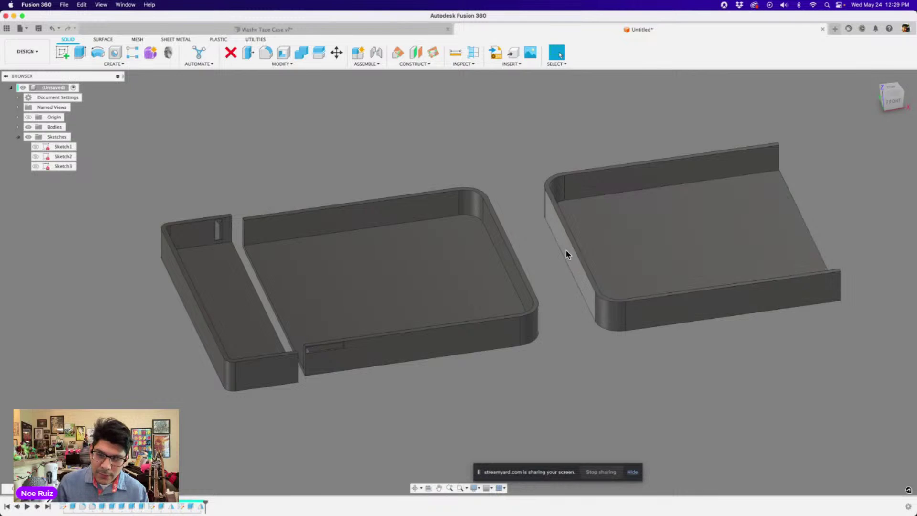
scroll(567, 253, "down", 1)
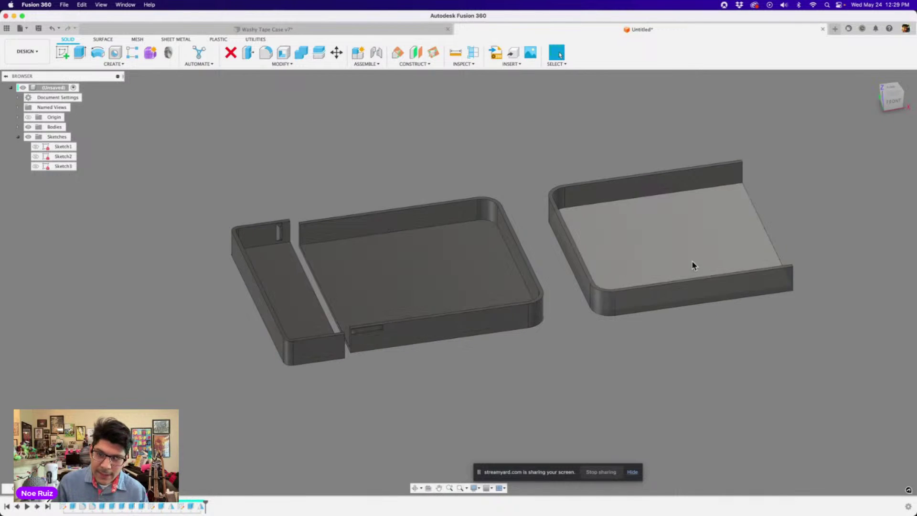
middle_click_drag(533, 240, 646, 319, "shift")
scroll(614, 336, "up", 3)
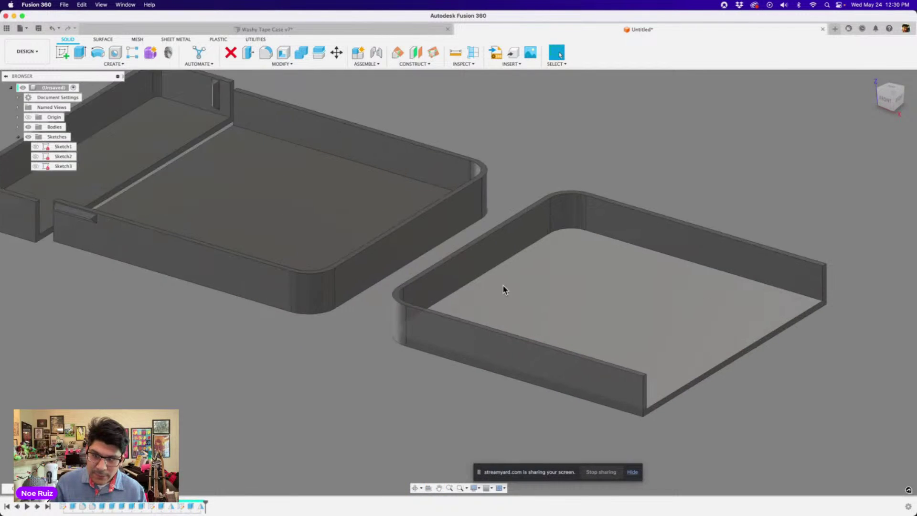
scroll(504, 288, "down", 3)
left_click(555, 281)
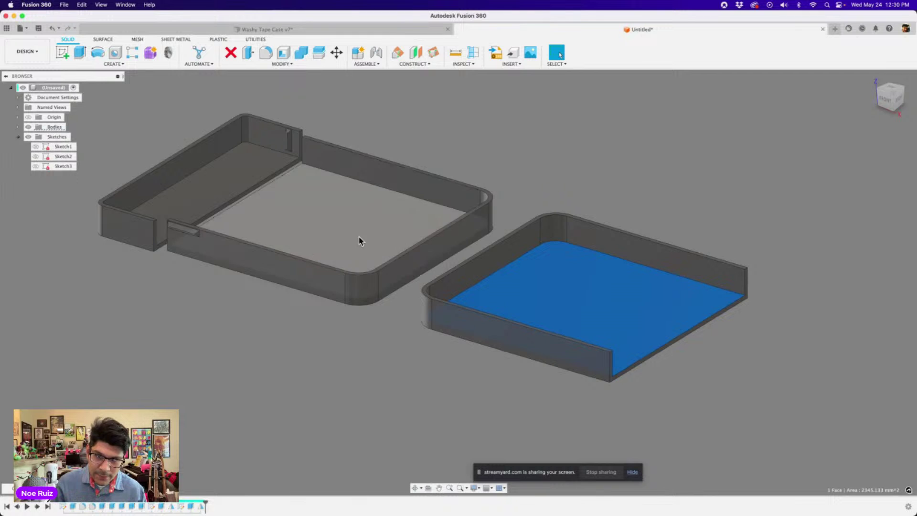
scroll(456, 201, "down", 2)
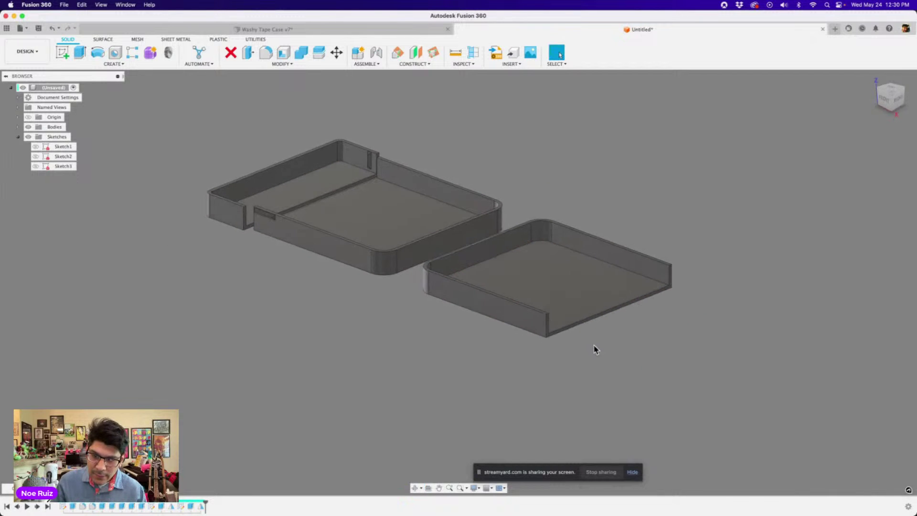
Step: Create a sketch on the U-shaped end face at the separate tray's open side
scroll(592, 343, "up", 5)
left_click(484, 322)
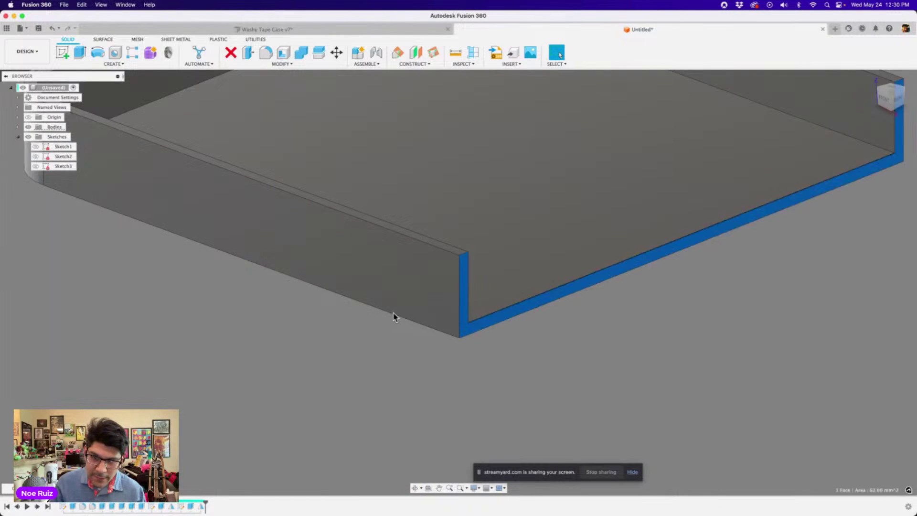
scroll(414, 307, "down", 5)
left_click(61, 53)
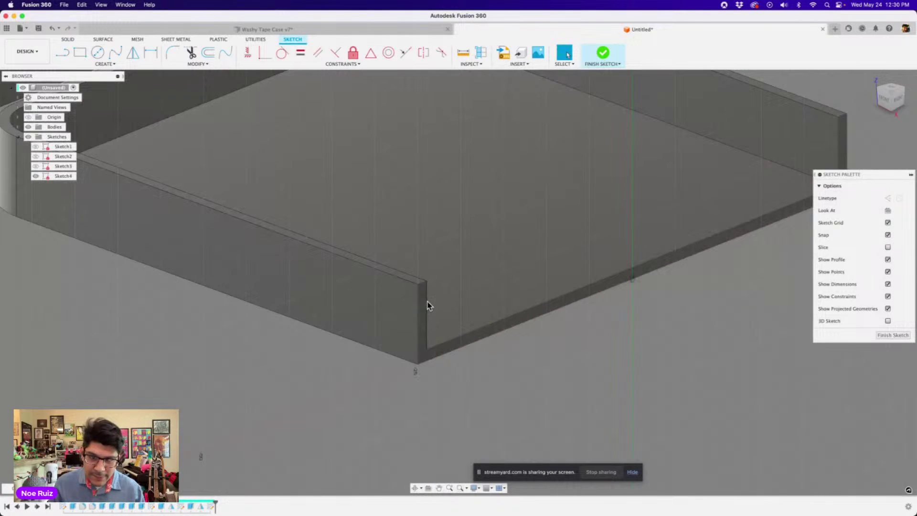
Step: Project the inner vertical edge of the tray wall's open end into the sketch
key("p")
left_click(429, 303)
key("Return")
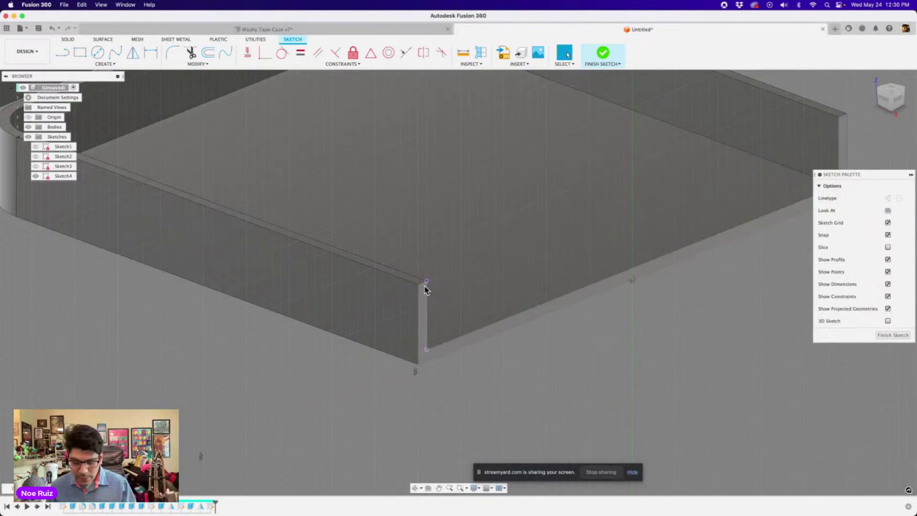
middle_click_drag(493, 309, 439, 286, "shift")
Step: Sketch a closed stepped profile from the wall's inner top corner, with a top edge about 3 mm long and a slanted bottom back to the wall
key("l")
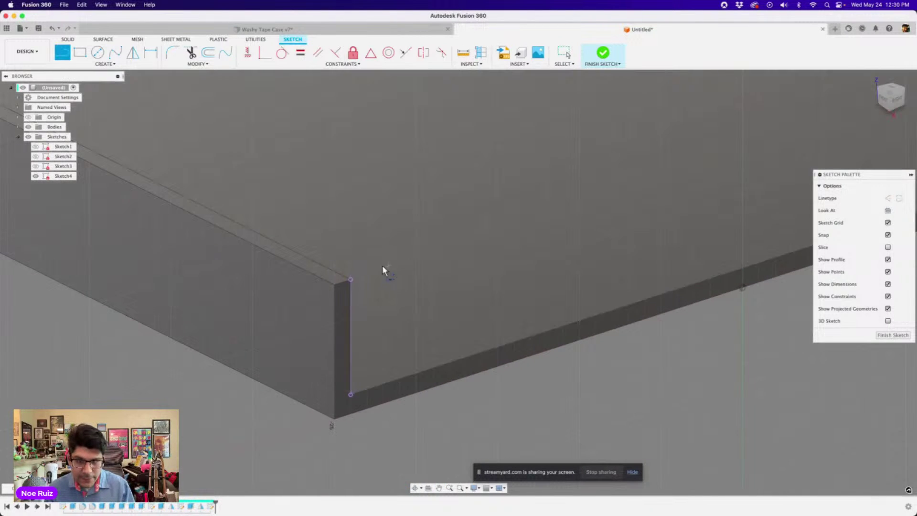
scroll(377, 275, "up", 3)
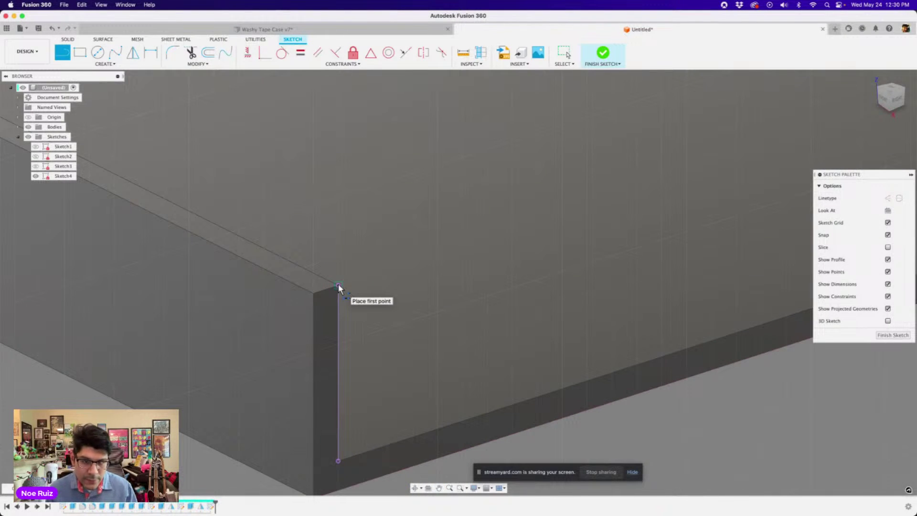
left_click(339, 285)
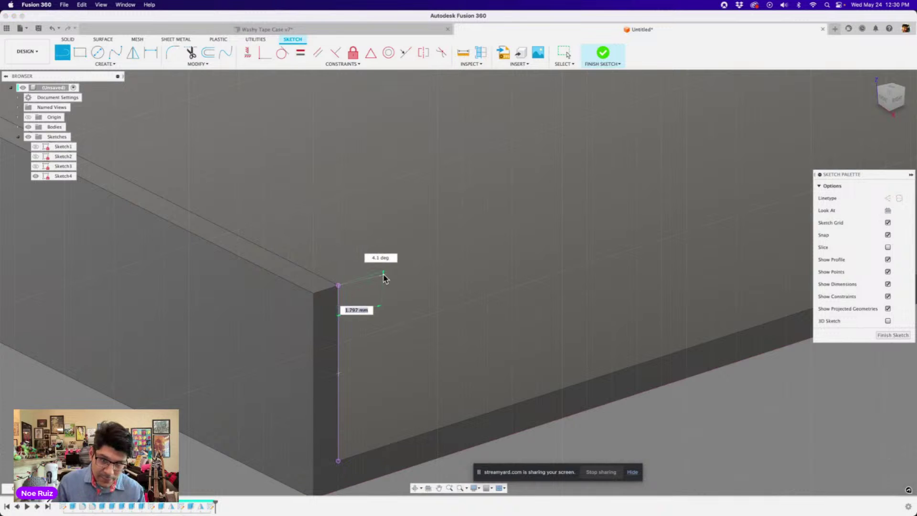
left_click(397, 266)
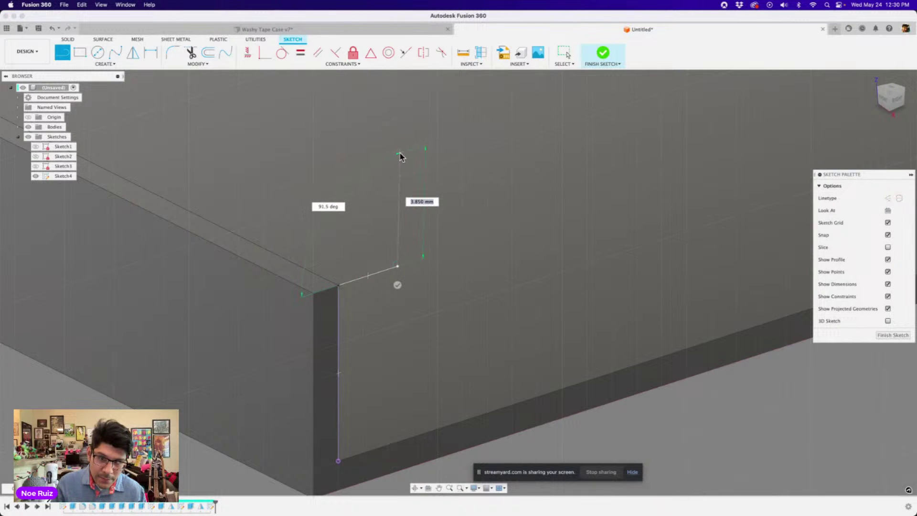
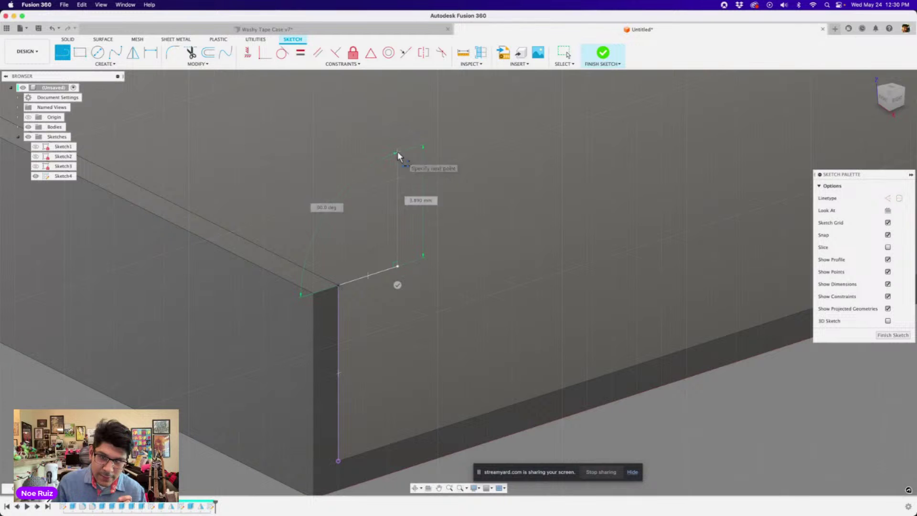
left_click(397, 152)
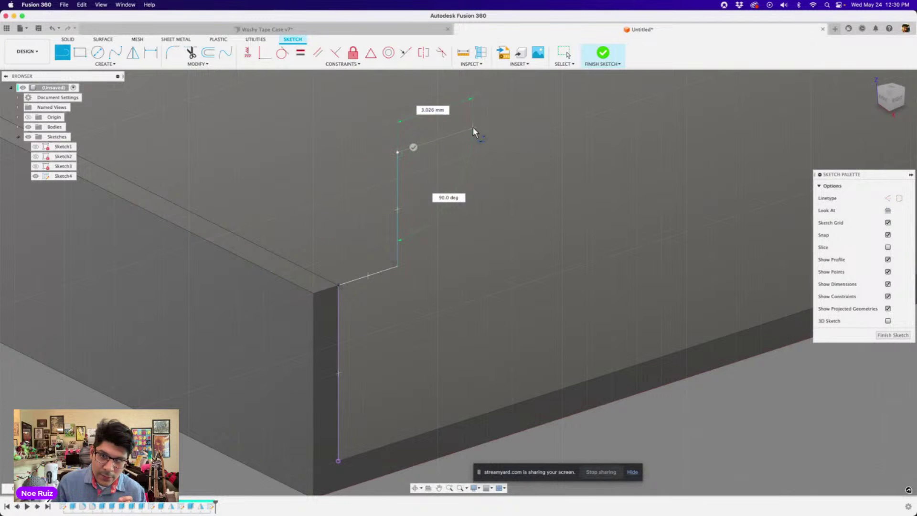
left_click(473, 128)
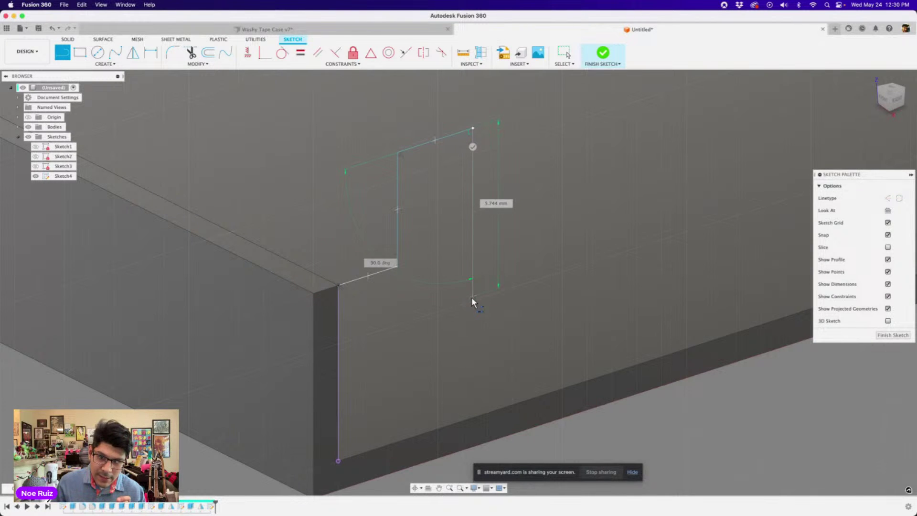
left_click(472, 297)
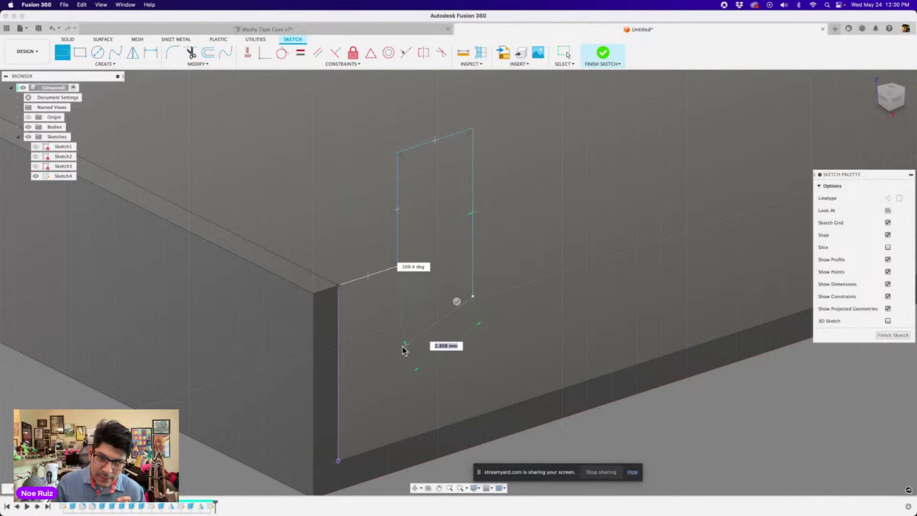
left_click(339, 423)
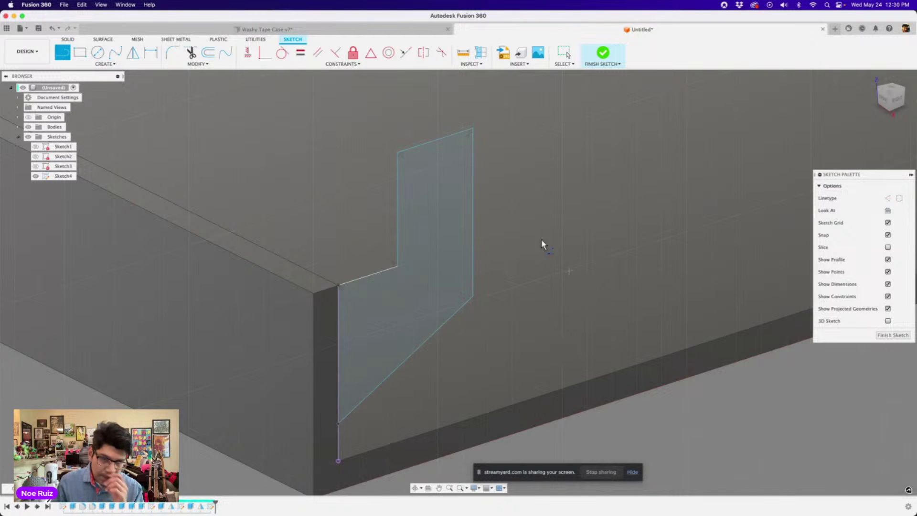
Step: Dimension the short step line at the wall's top corner to 0.1 mm
key("d")
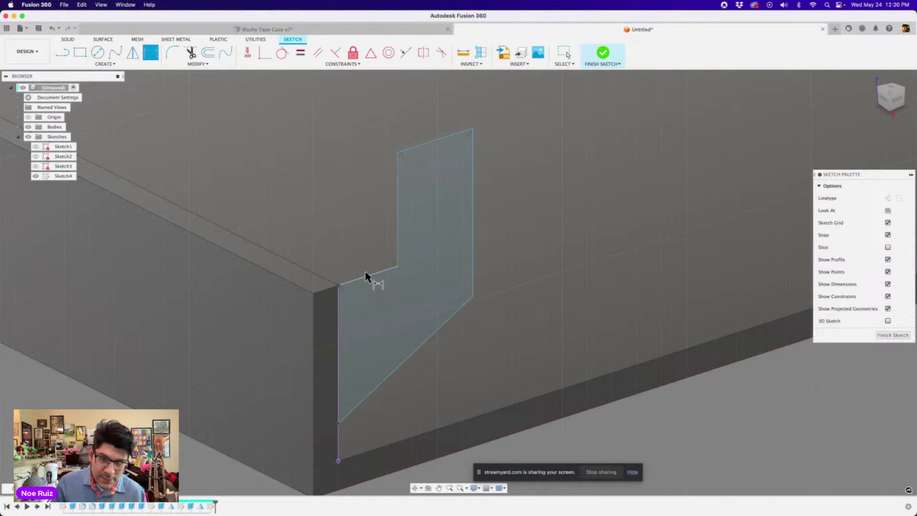
left_click(366, 279)
left_click(363, 258)
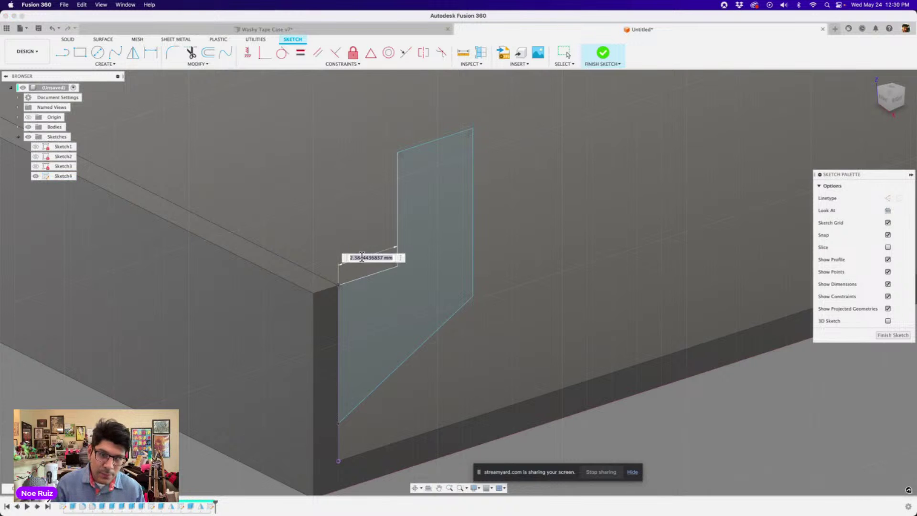
key("Return")
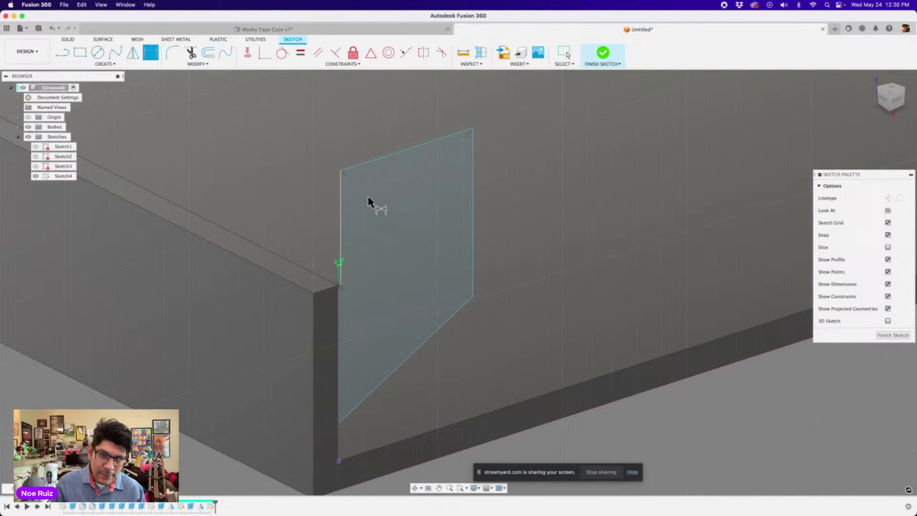
scroll(368, 200, "down", 3)
scroll(377, 229, "up", 1)
scroll(356, 268, "up", 2)
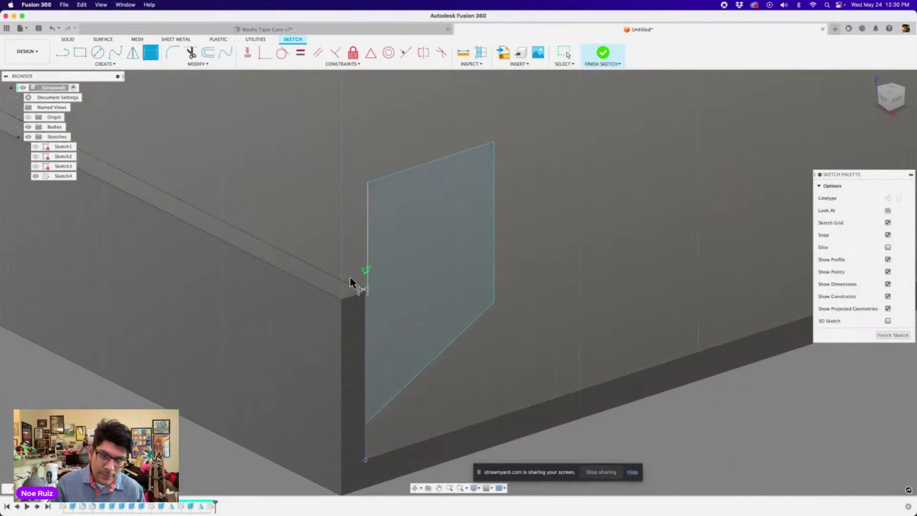
scroll(377, 200, "down", 1)
middle_click_drag(331, 202, 341, 258)
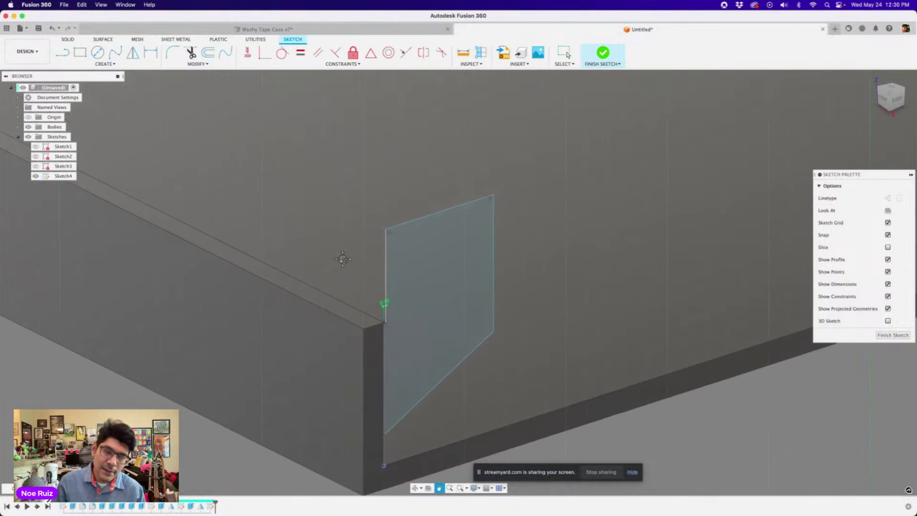
scroll(404, 225, "down", 1)
scroll(419, 221, "up", 1)
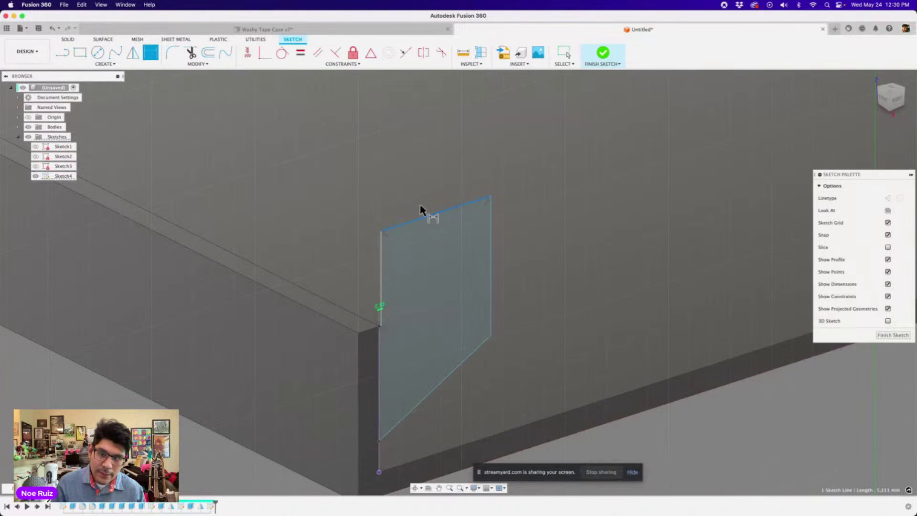
Step: Dimension the profile's top edge to 1 mm
left_click(420, 210)
left_click(416, 184)
type("1")
key("Return")
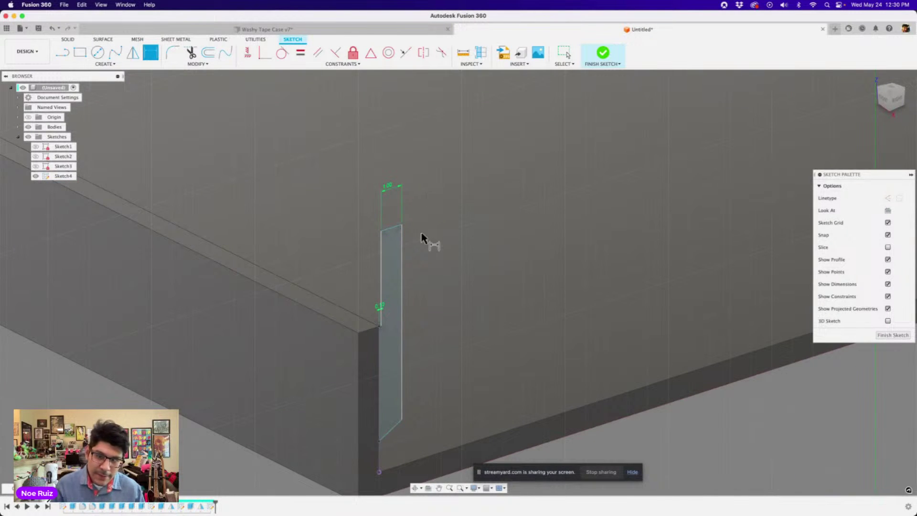
scroll(421, 239, "up", 2)
scroll(404, 328, "down", 1)
middle_click_drag(409, 310, 414, 289)
Step: Set the angle between the slanted bottom edge and the projected wall edge to 45 degrees
key("d")
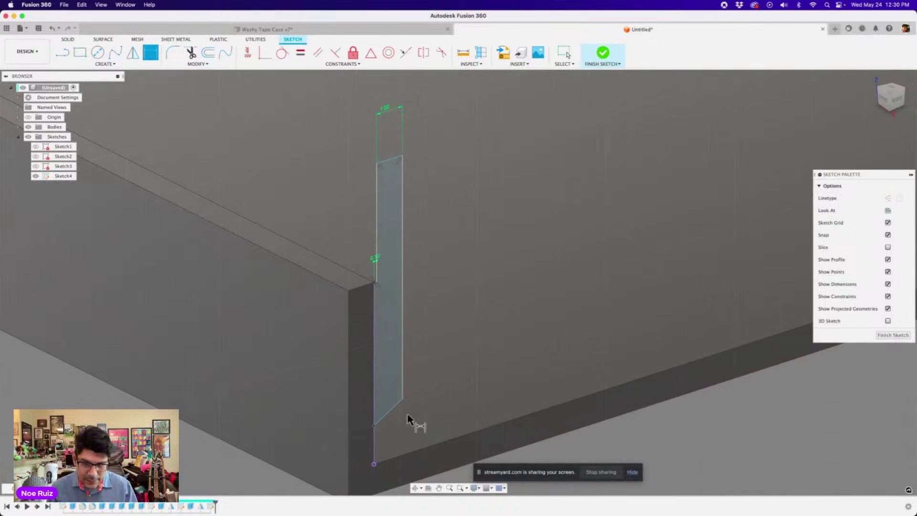
scroll(406, 406, "up", 2)
left_click(400, 410)
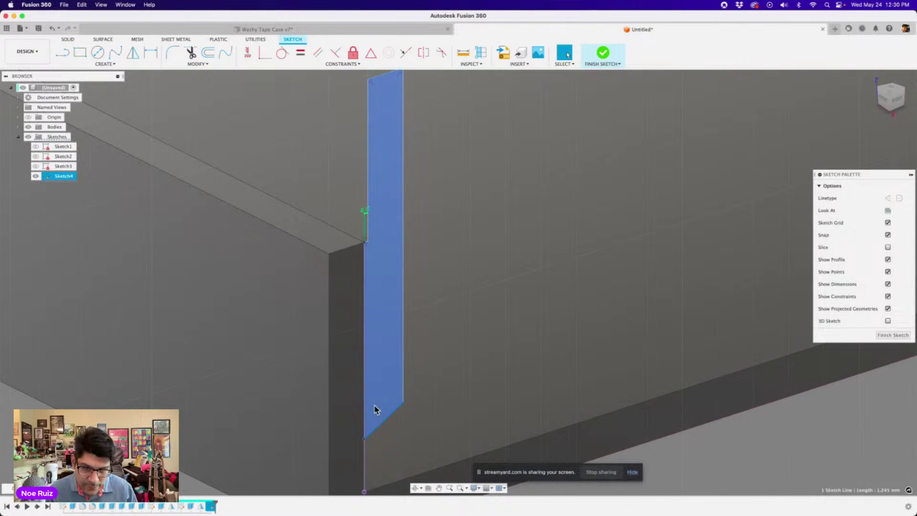
left_click(364, 415)
left_click(374, 409)
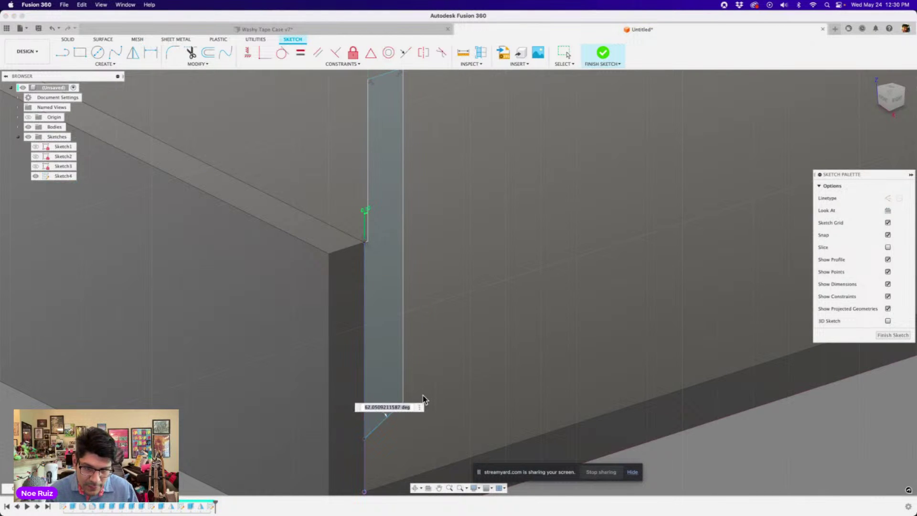
key("Return")
key("Escape")
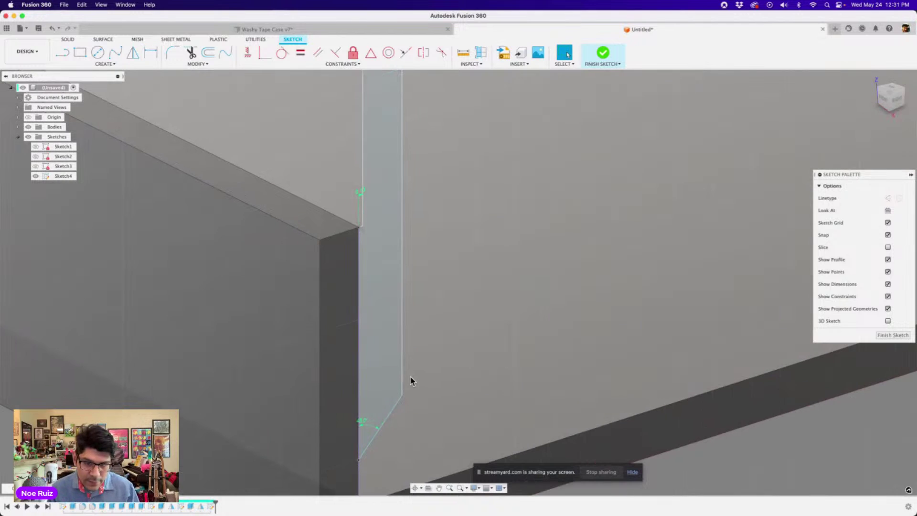
Step: Draw a diagonal line from the outer corner of the slanted edge to the wall's inner top corner
key("l")
scroll(362, 232, "up", 2)
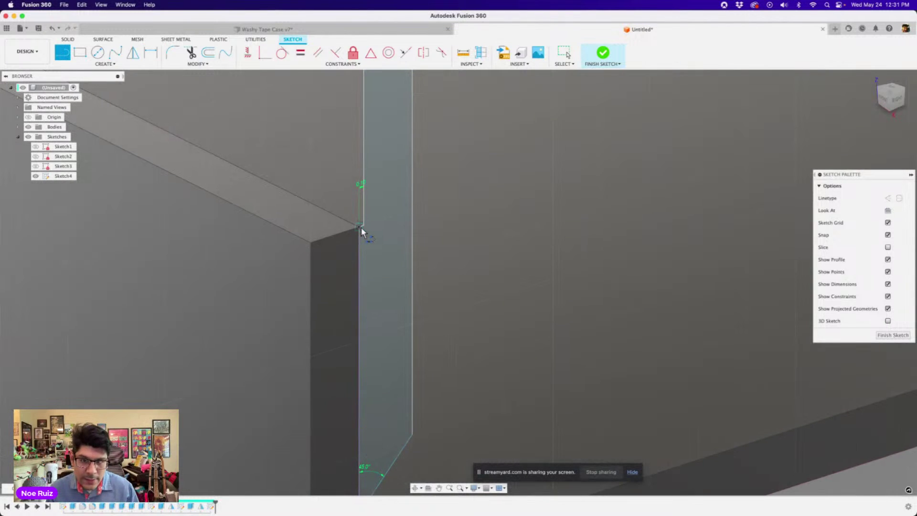
left_click(412, 432)
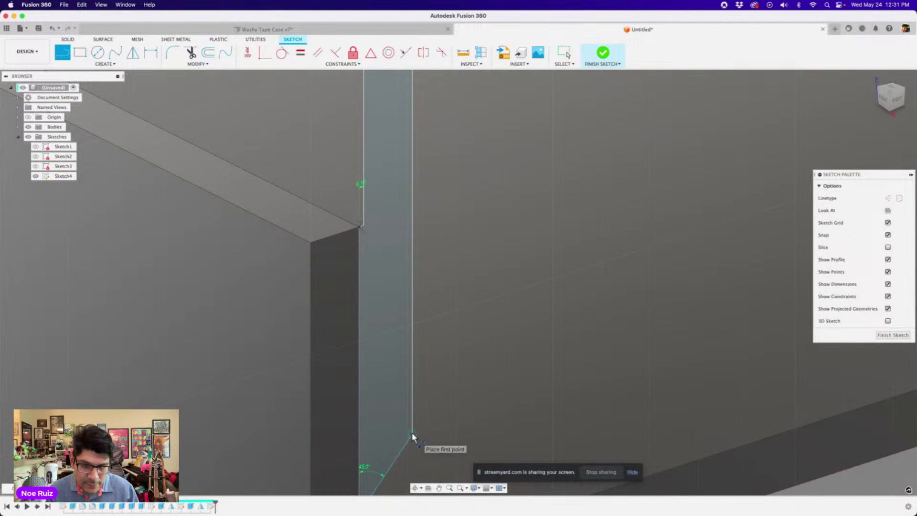
left_click(360, 228)
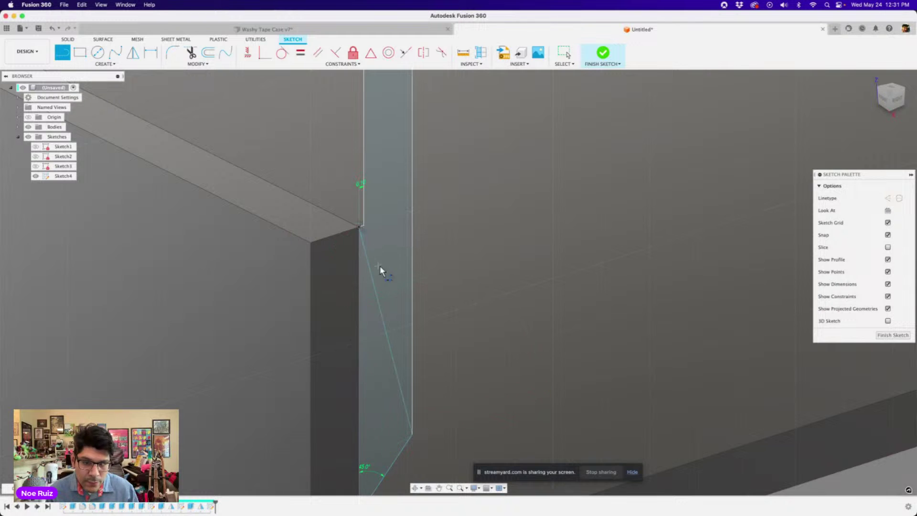
key("Escape")
Step: Constrain the diagonal line perpendicular to the slanted edge and convert it to construction geometry
scroll(416, 345, "down", 2)
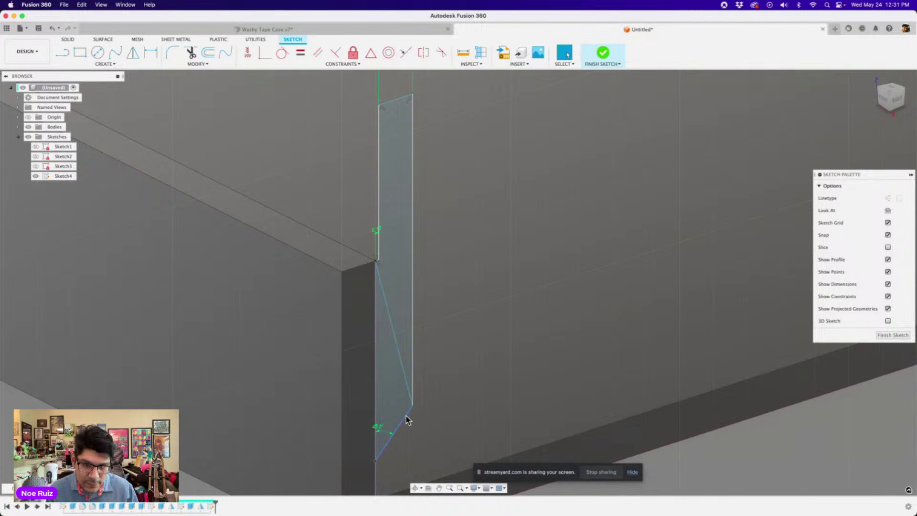
left_click(406, 381, "shift")
key("s")
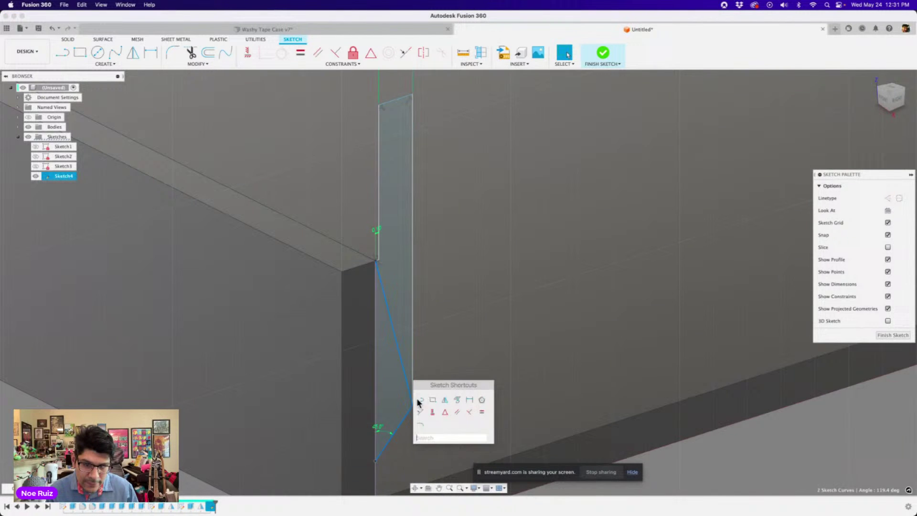
left_click(470, 412)
scroll(399, 286, "up", 5)
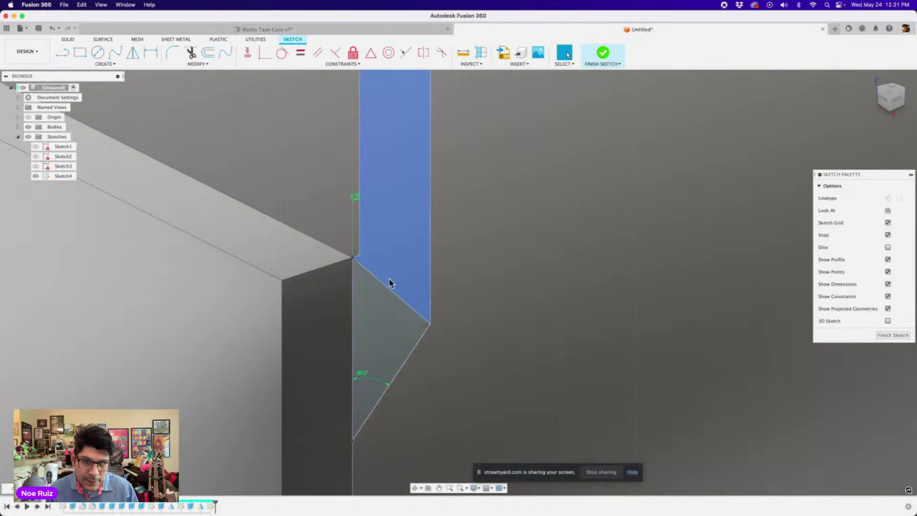
scroll(389, 289, "down", 3)
scroll(391, 360, "down", 3)
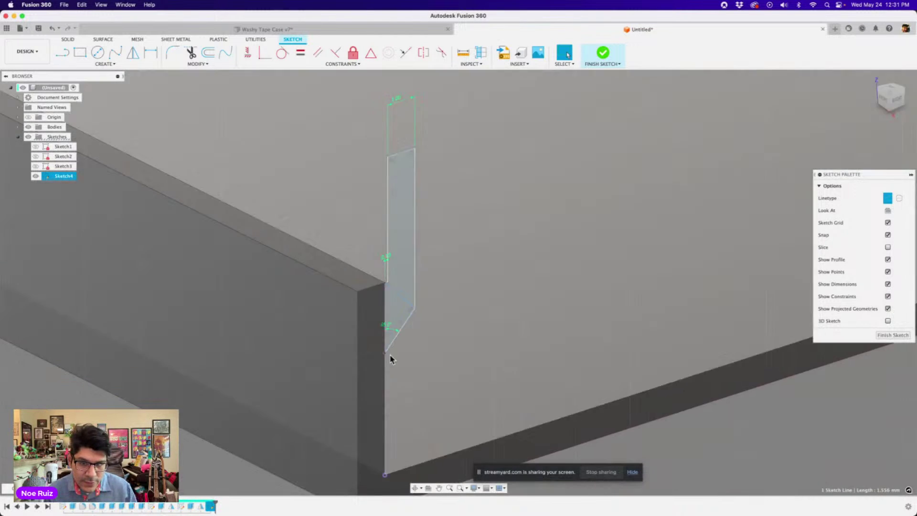
left_click(272, 358)
scroll(272, 358, "down", 3)
key("Escape")
Step: Dimension the profile's vertical edge above the wall's top to 3 mm
middle_click_drag(241, 381, 295, 372)
scroll(288, 197, "up", 3)
left_click(300, 199)
key("d")
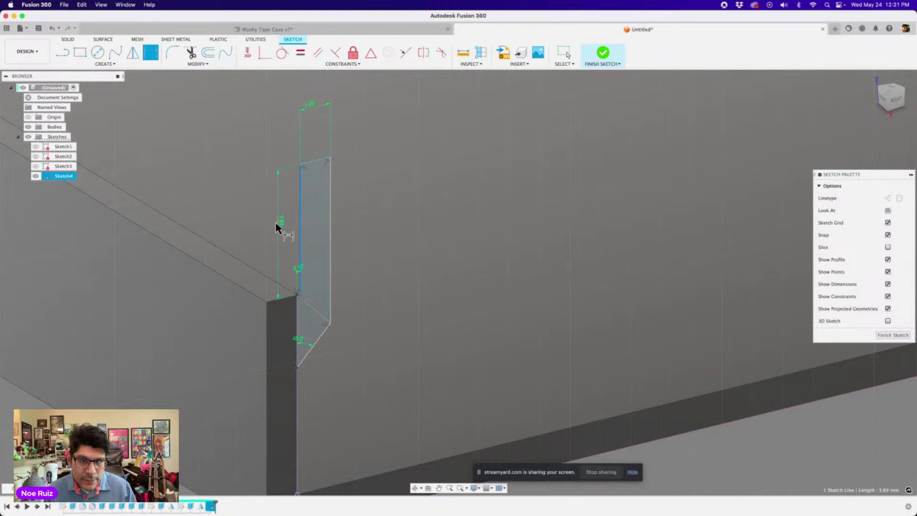
left_click(270, 237)
type("3")
key("Return")
scroll(260, 225, "down", 3)
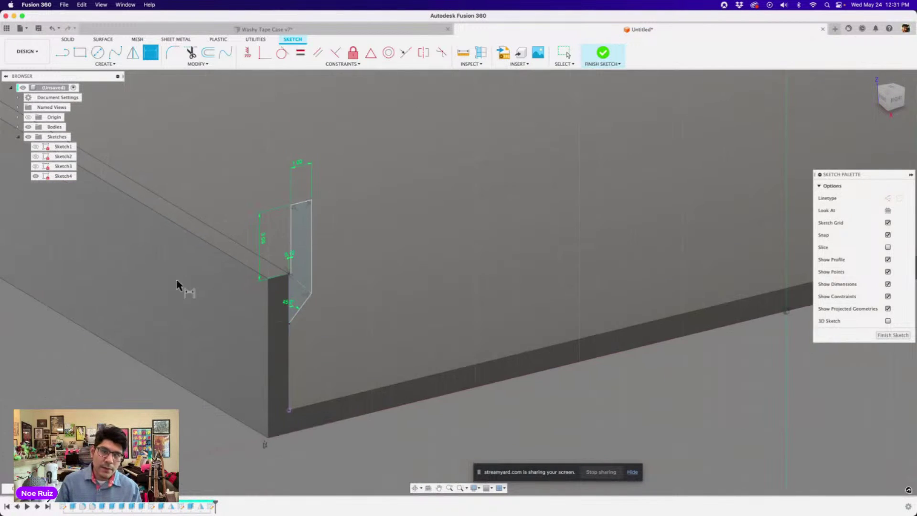
middle_click_drag(177, 282, 255, 313)
scroll(255, 313, "down", 3)
scroll(389, 299, "down", 2)
scroll(345, 265, "up", 5)
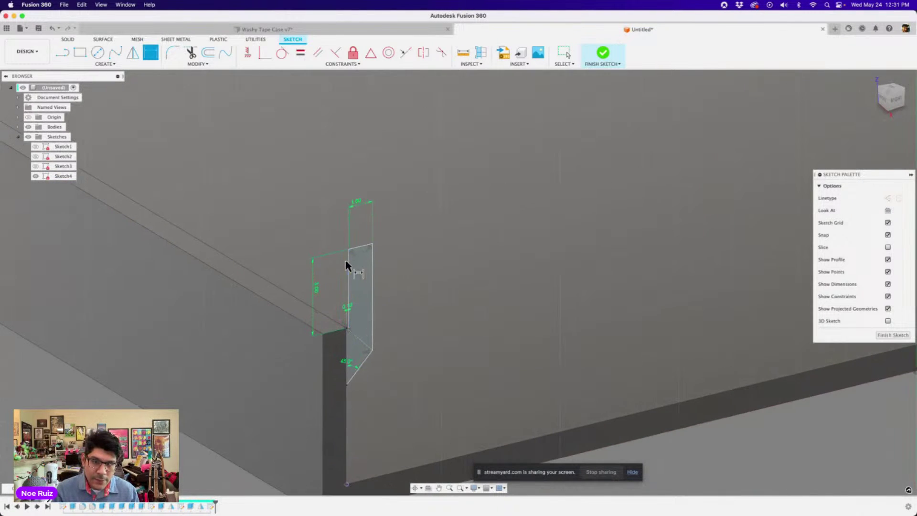
Step: Finish the snap-profile sketch and examine how the profile meets the inner top corner of the tray's wall
left_click(604, 53)
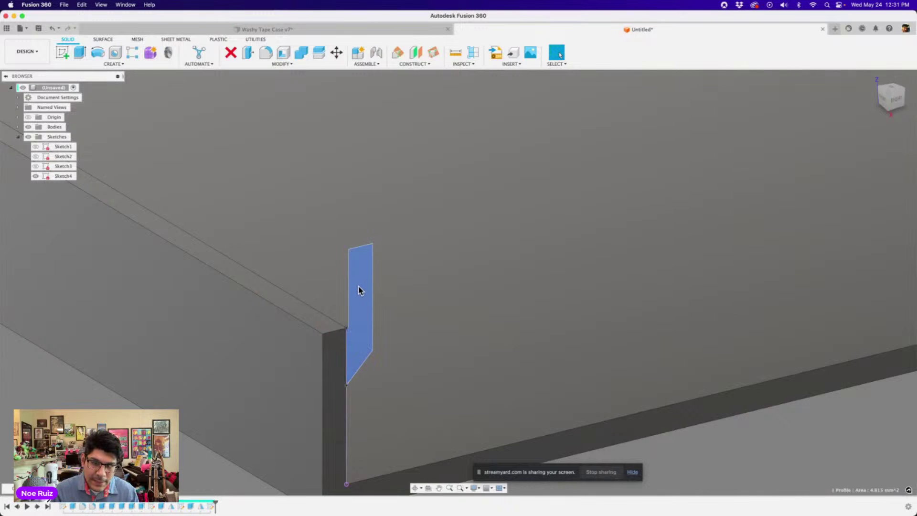
left_click(359, 286)
scroll(358, 287, "down", 3)
middle_click_drag(272, 390, 262, 389, "shift")
scroll(178, 309, "up", 3)
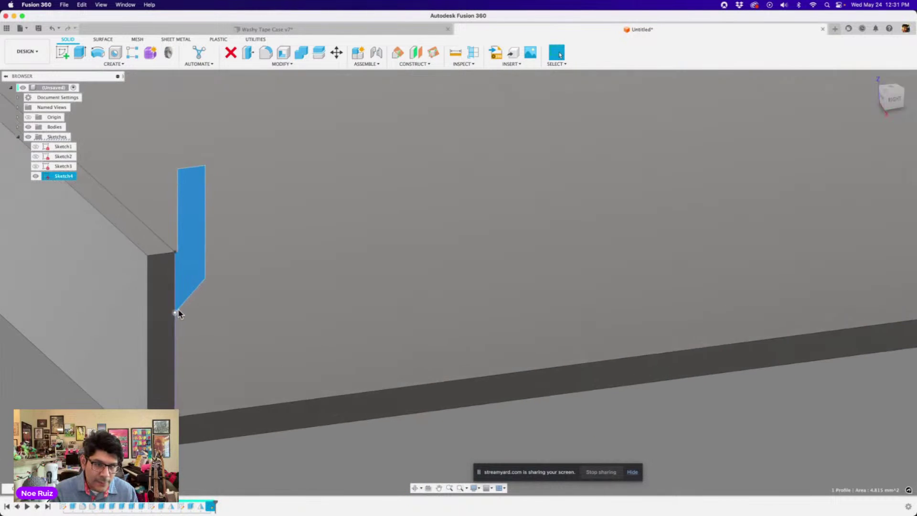
scroll(206, 249, "down", 1)
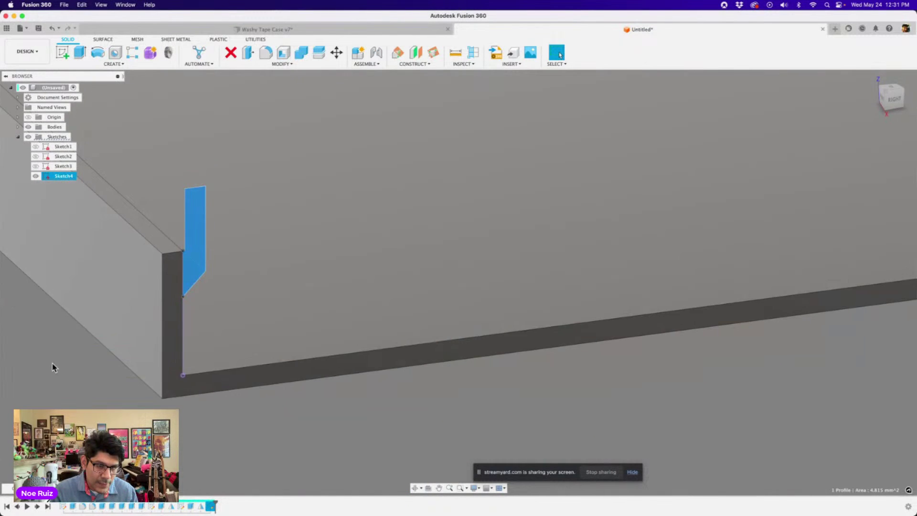
middle_click_drag(53, 367, 190, 388)
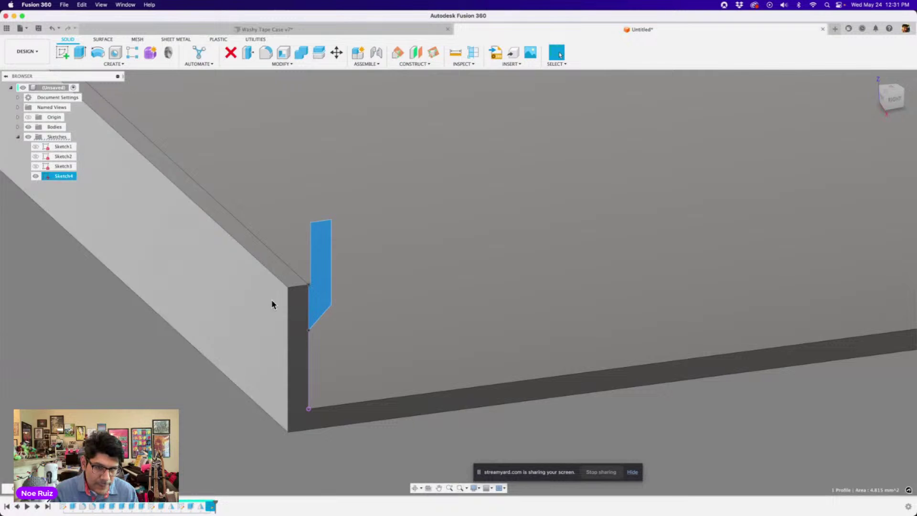
scroll(317, 313, "up", 5)
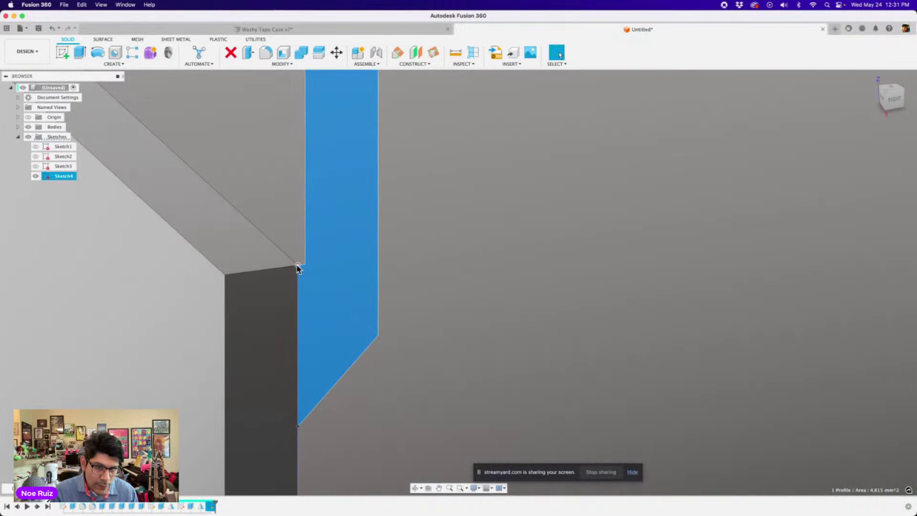
scroll(302, 269, "down", 1)
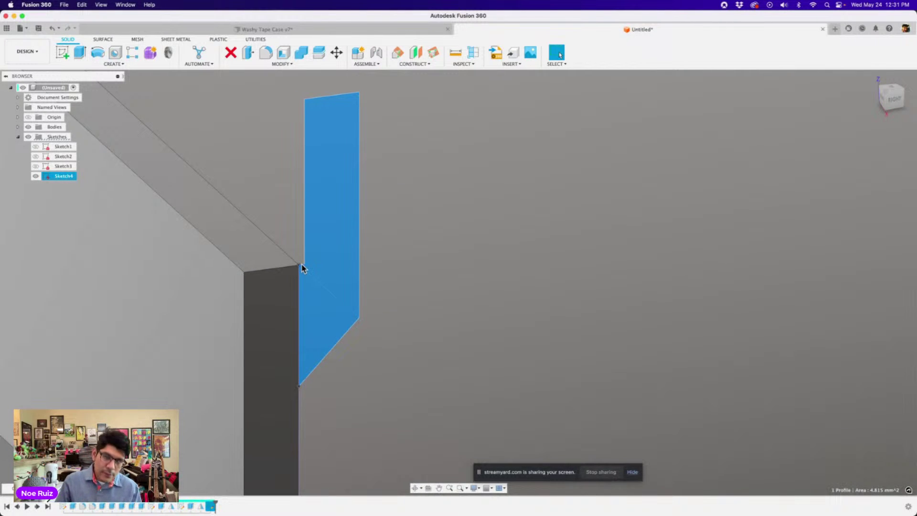
scroll(302, 268, "down", 3)
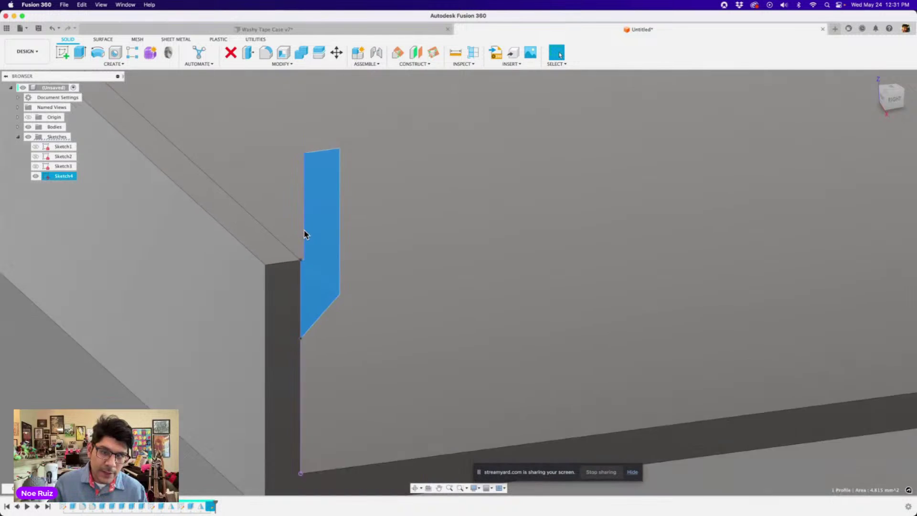
scroll(304, 234, "down", 8)
scroll(170, 187, "up", 3)
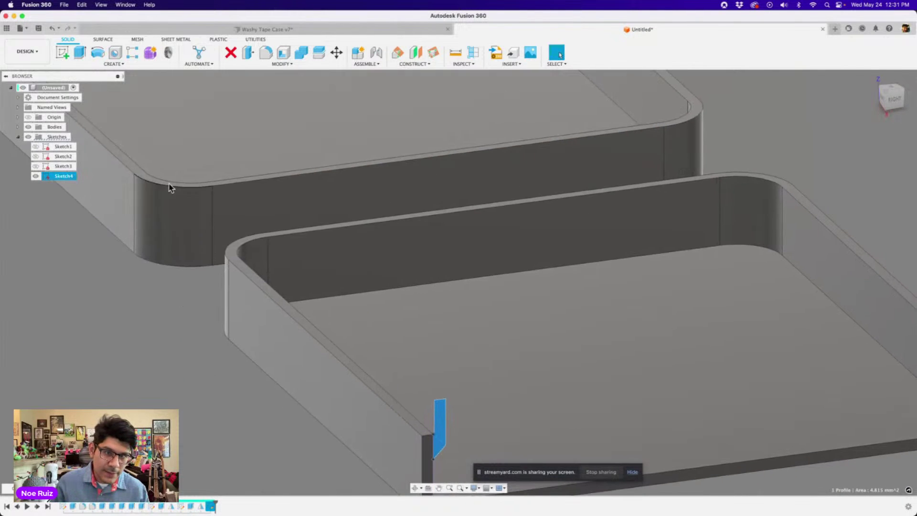
scroll(507, 186, "down", 2)
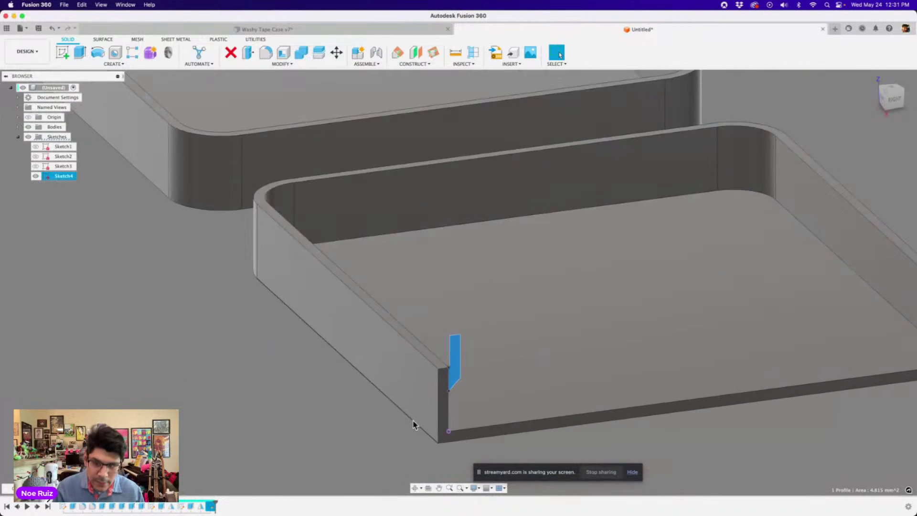
Step: Sweep the snap profile along the top edge of the open-ended tray's wall as a single path, joining it to the tray
scroll(462, 349, "up", 3)
type("s")
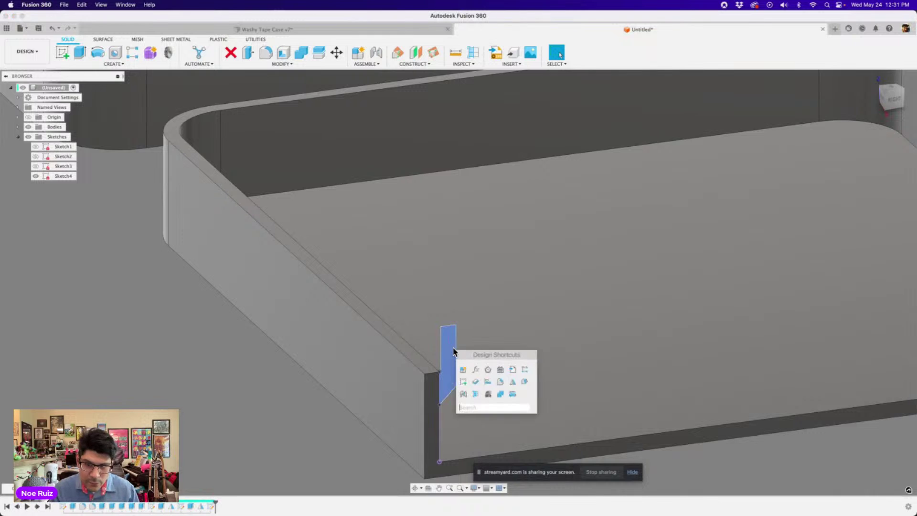
type("swe")
left_click(480, 421)
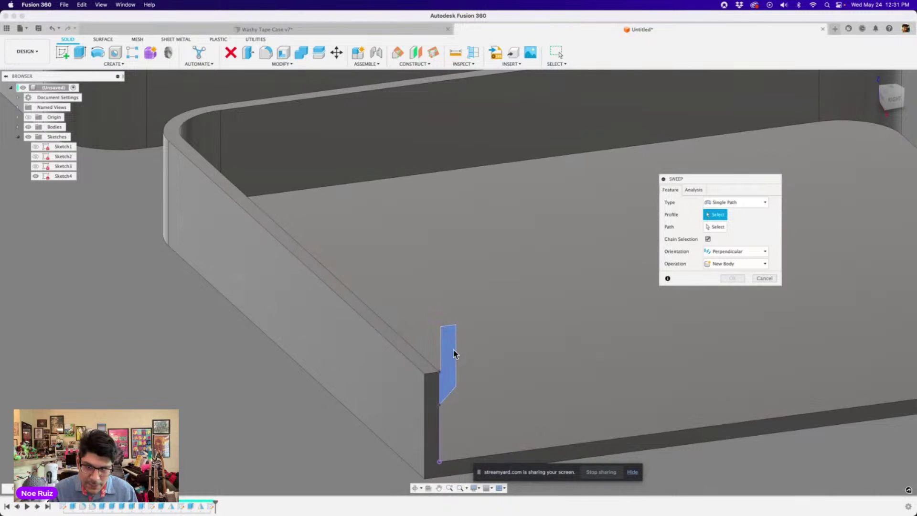
left_click(452, 348)
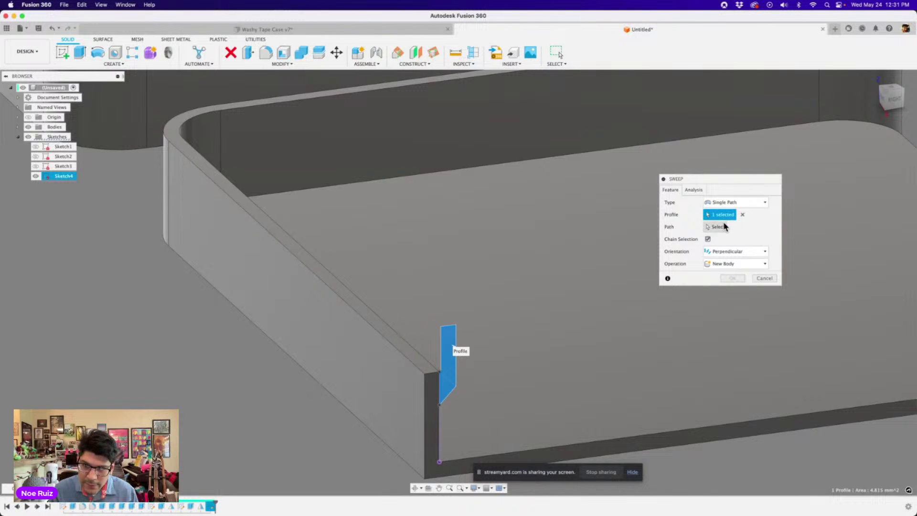
left_click(390, 330)
scroll(270, 227, "down", 3)
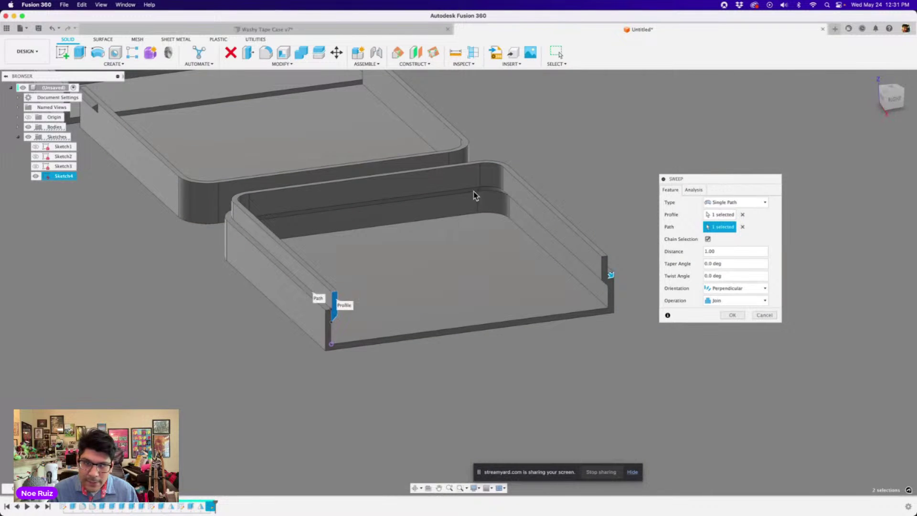
scroll(474, 194, "up", 2)
scroll(298, 342, "up", 1)
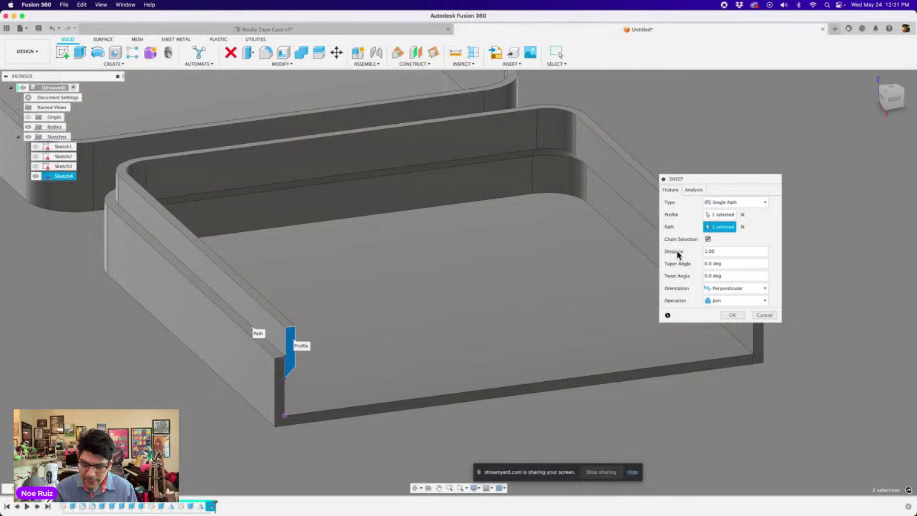
key("Return")
scroll(747, 284, "up", 5)
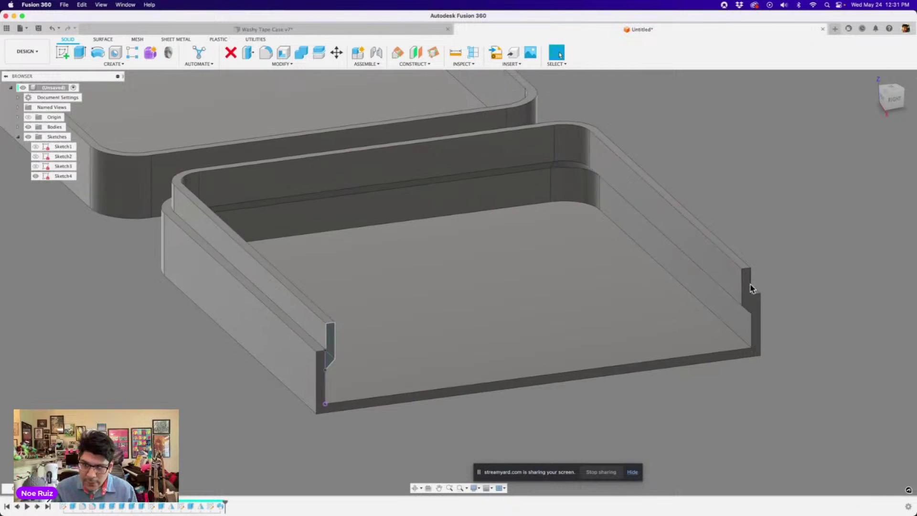
scroll(740, 281, "down", 5)
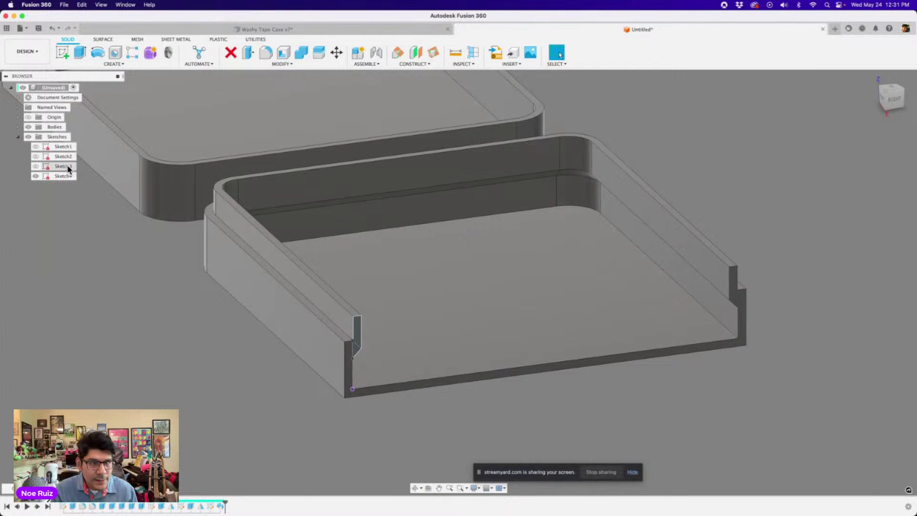
Step: Flip the tray with the swept lip upside down and stack it on the larger snap tray, finishing with a -14 mm Z move
scroll(212, 307, "down", 3)
mouse_move(213, 308)
middle_mouse_down("shift")
mouse_move(211, 333)
mouse_move(252, 342)
mouse_move(272, 295)
mouse_move(483, 318)
middle_mouse_up("shift")
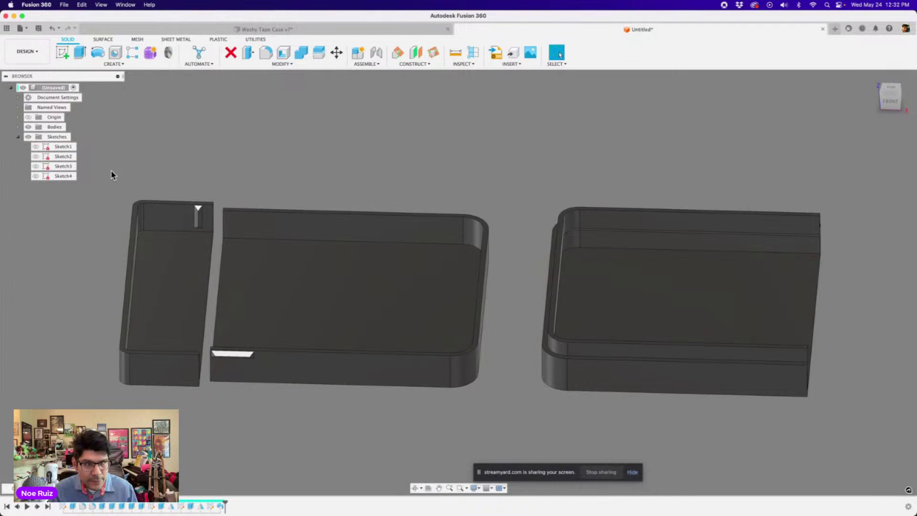
left_click(18, 127)
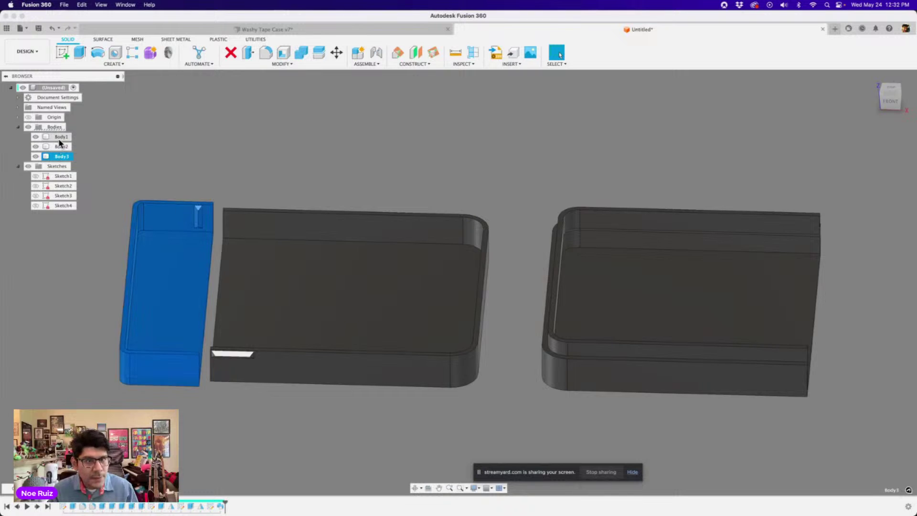
left_click(60, 137)
key("m")
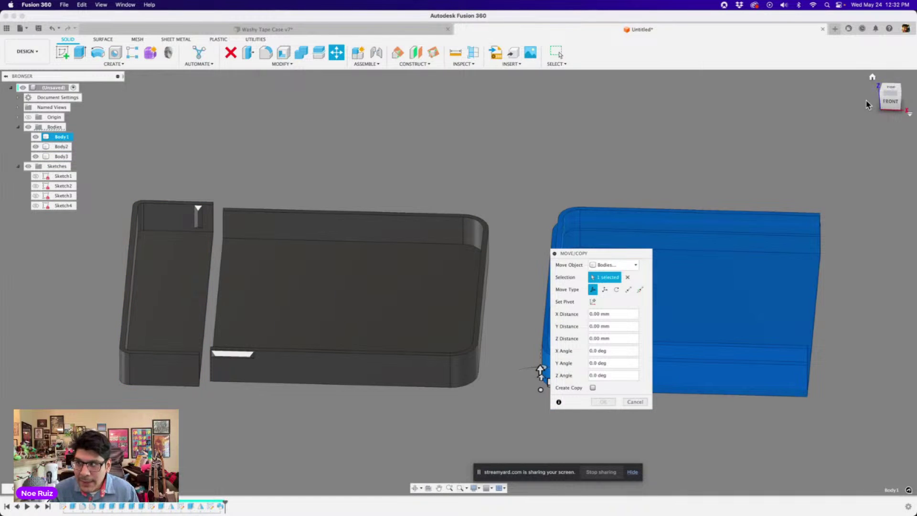
left_click(893, 103)
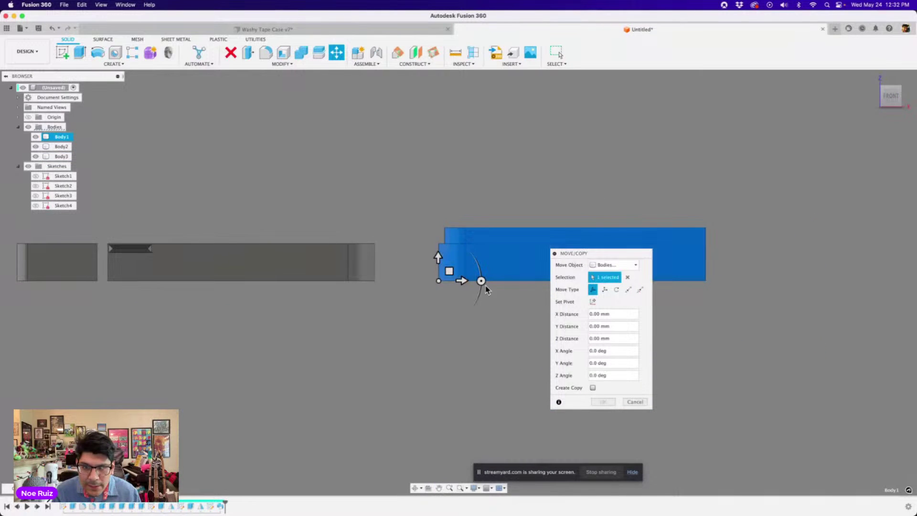
left_click_drag(481, 280, 368, 165)
scroll(360, 285, "up", 4)
scroll(456, 296, "down", 4)
middle_click_drag(366, 334, 462, 348)
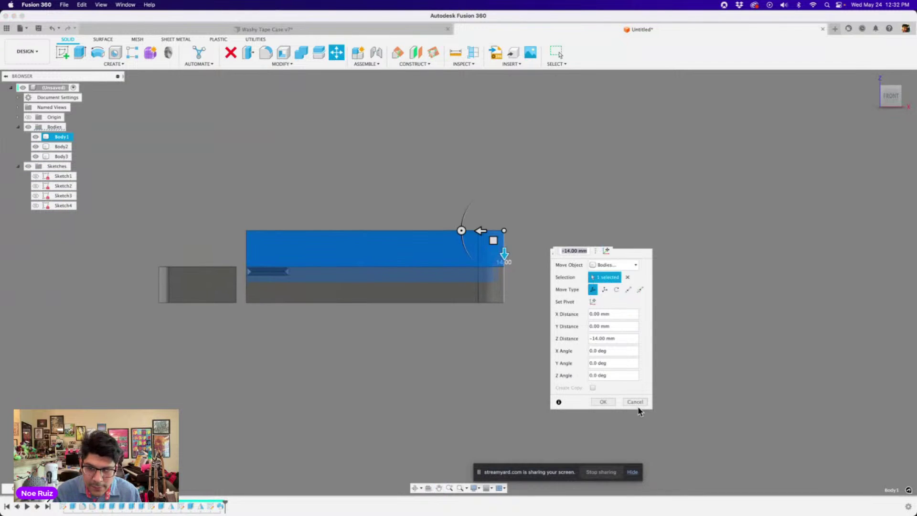
left_click(613, 402)
Step: Rotate the small end tray 90 degrees about the Y axis to stand it upright beside the stacked trays
middle_click_drag(281, 260, 247, 261, "shift")
scroll(260, 276, "up", 10)
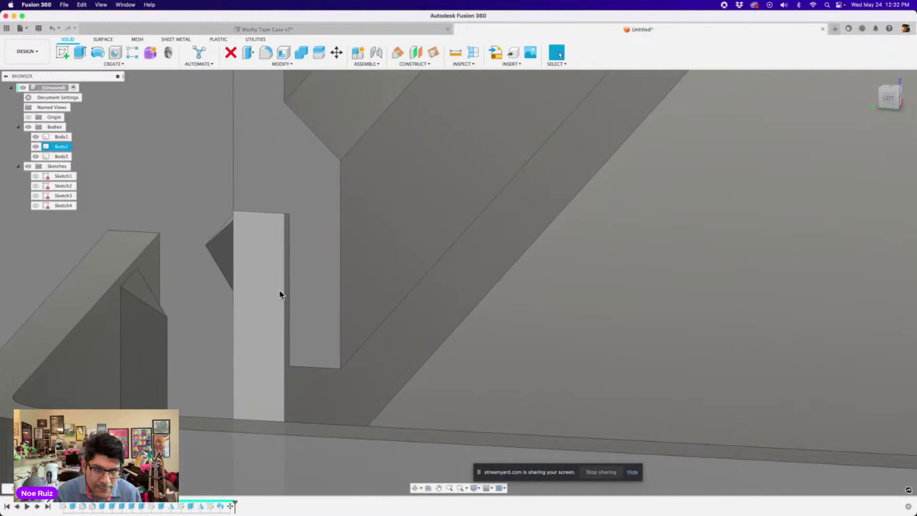
left_click(294, 282)
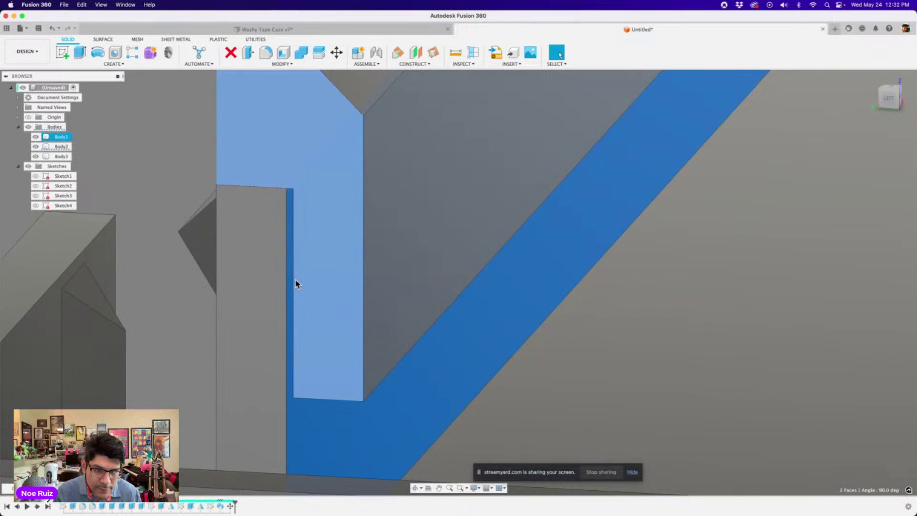
scroll(294, 283, "down", 10)
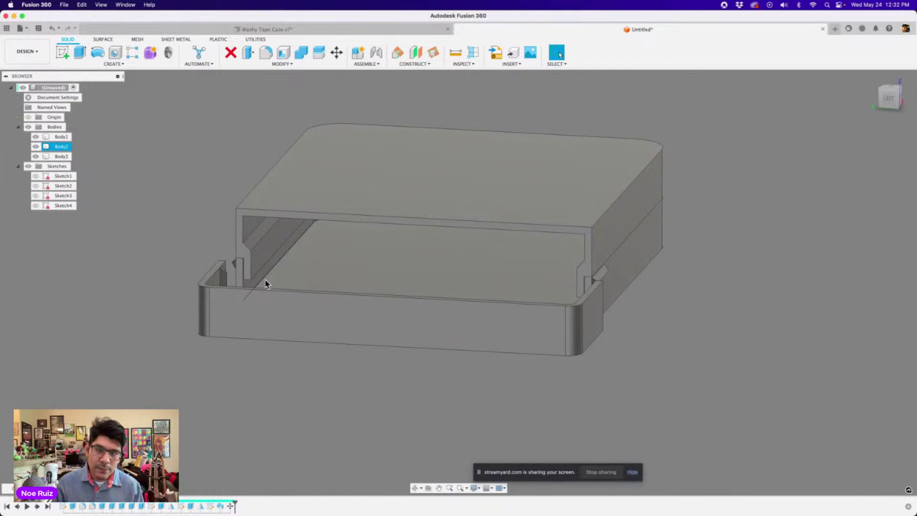
middle_click_drag(646, 328, 426, 320, "shift")
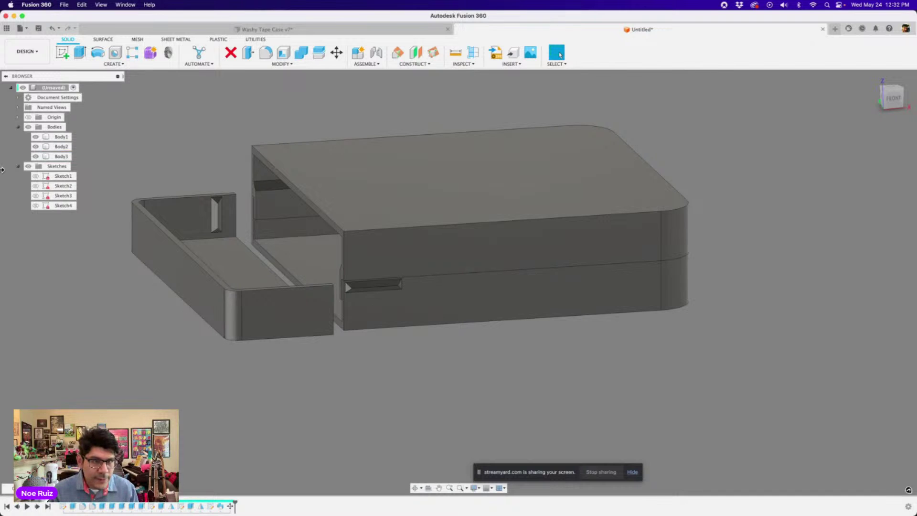
left_click(59, 143)
left_click(61, 157)
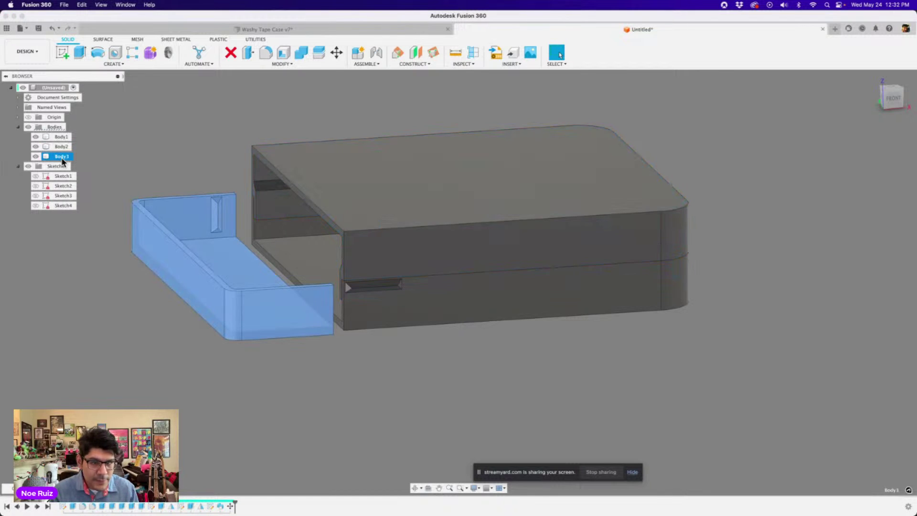
key("m")
left_click(892, 100)
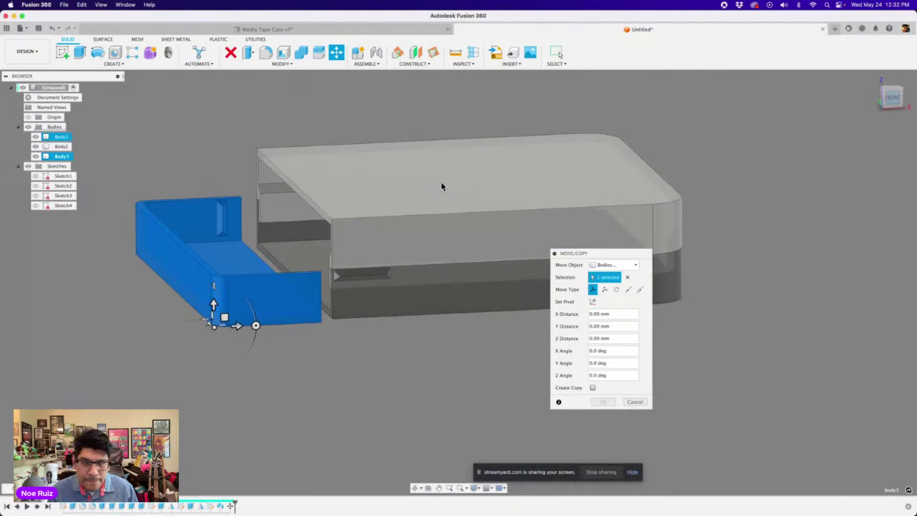
scroll(199, 294, "up", 5)
left_click_drag(202, 312, 163, 363)
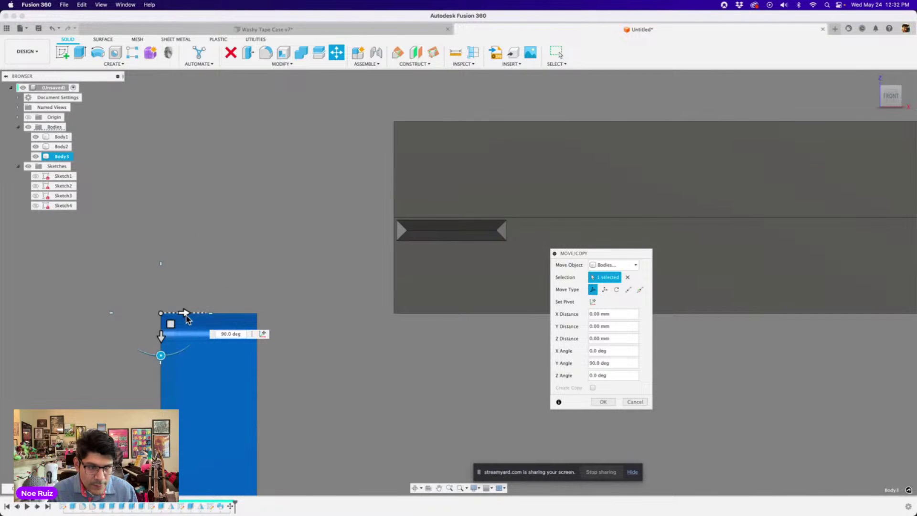
Step: Move the upright end tray over the stacked trays' open end, using final offsets of -15 mm in X and -1 mm in Z
left_click_drag(185, 315, 382, 135)
middle_click_drag(322, 162, 305, 188, "shift")
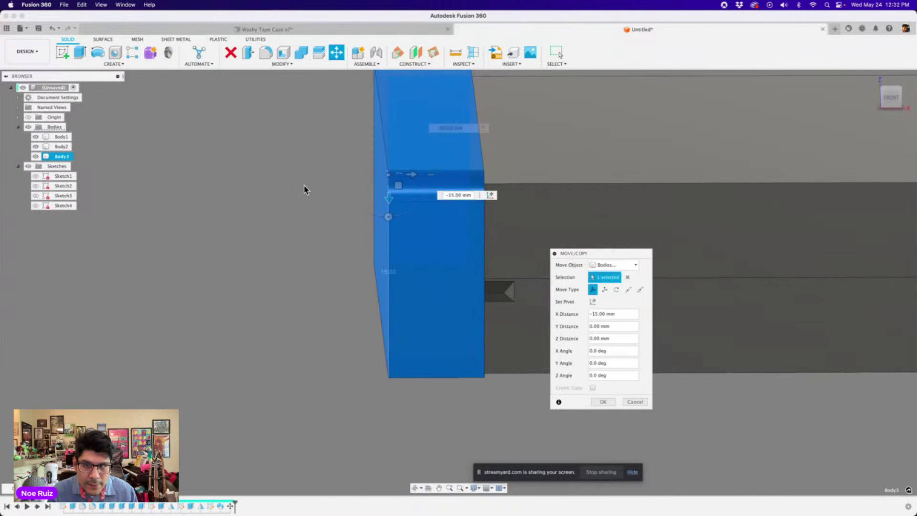
scroll(396, 179, "up", 1)
middle_click_drag(335, 251, 307, 270, "shift")
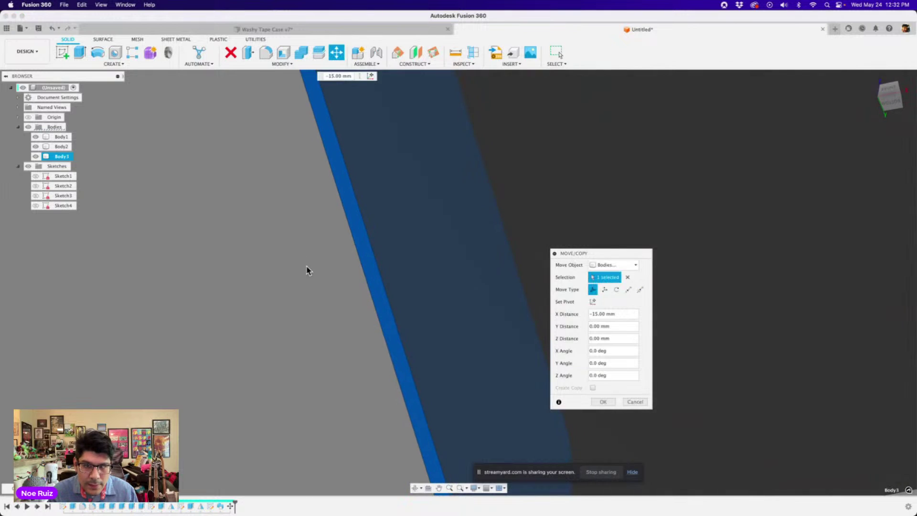
scroll(306, 269, "down", 5)
middle_click_drag(280, 219, 289, 291, "shift")
scroll(342, 140, "up", 2)
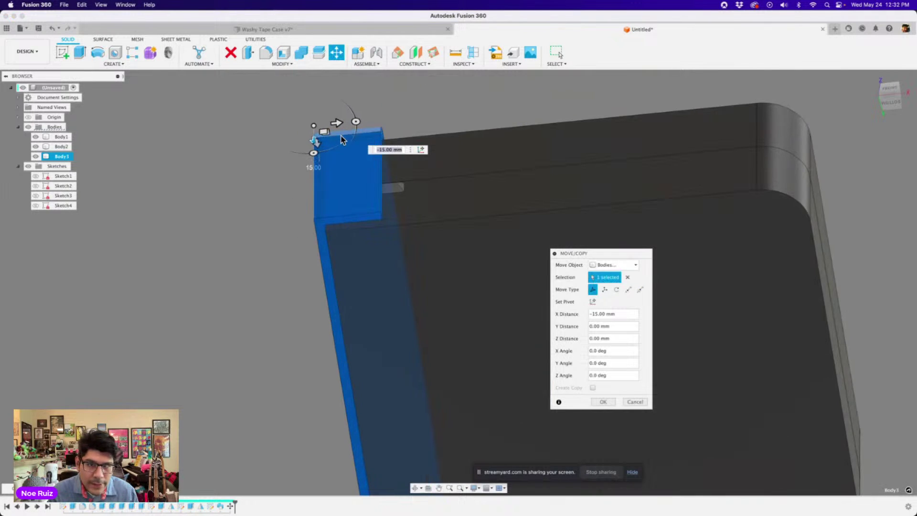
left_click_drag(338, 127, 328, 126)
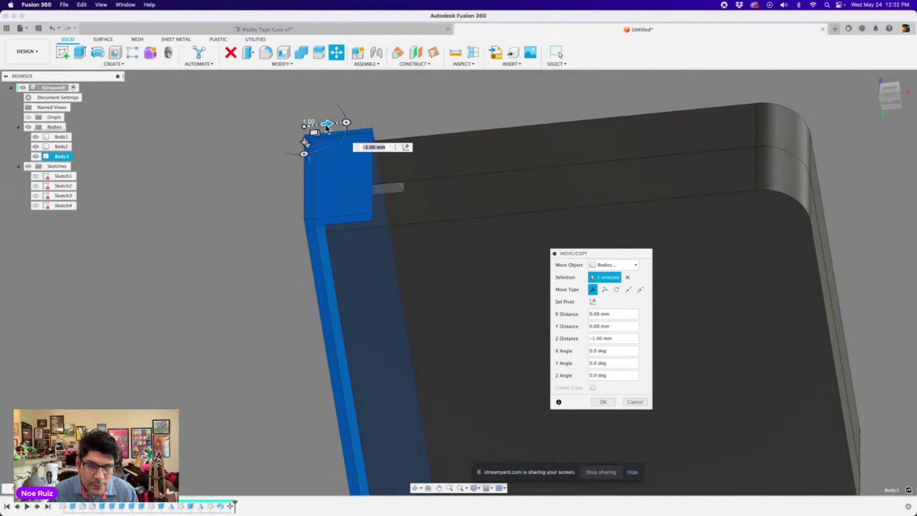
scroll(337, 236, "up", 3)
scroll(334, 253, "down", 3)
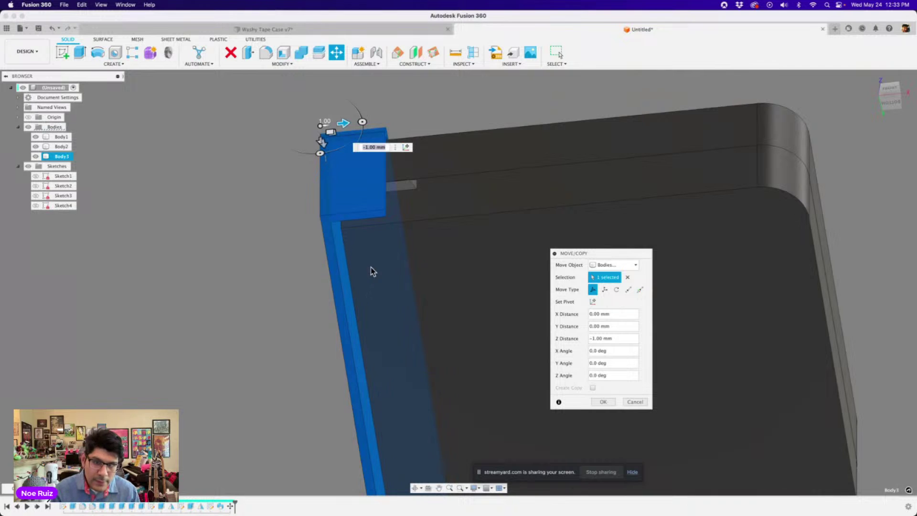
key("Return")
Step: Search the appearance library for acrylic and apply the acrylic appearance to the upright end cap body
scroll(278, 266, "down", 3)
middle_click_drag(278, 266, 395, 344, "shift")
scroll(370, 346, "up", 5)
scroll(293, 322, "down", 3)
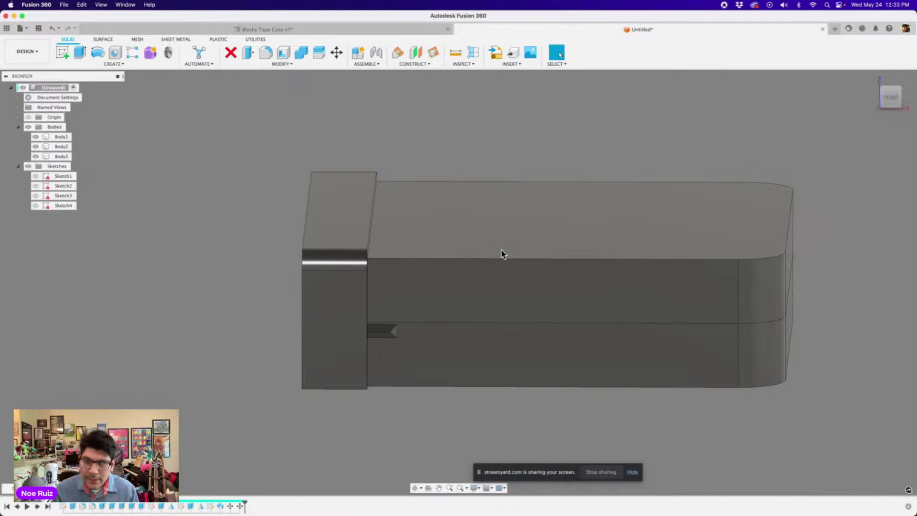
key("a")
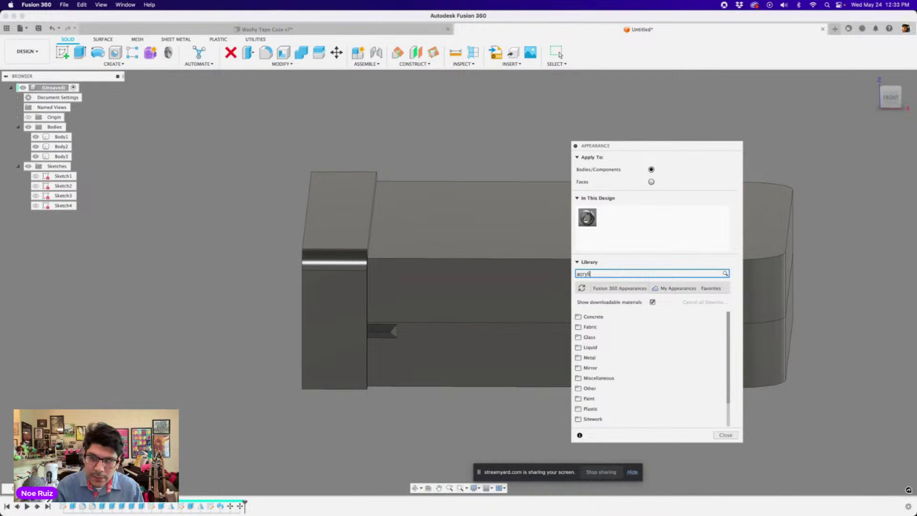
type("c")
key("Return")
left_click_drag(621, 340, 377, 374)
left_click(724, 421)
Step: Show Sketch3 and change the horizontal offset of its snap rectangle to 1 mm, then 3.5 mm and 4 mm
scroll(337, 376, "up", 10)
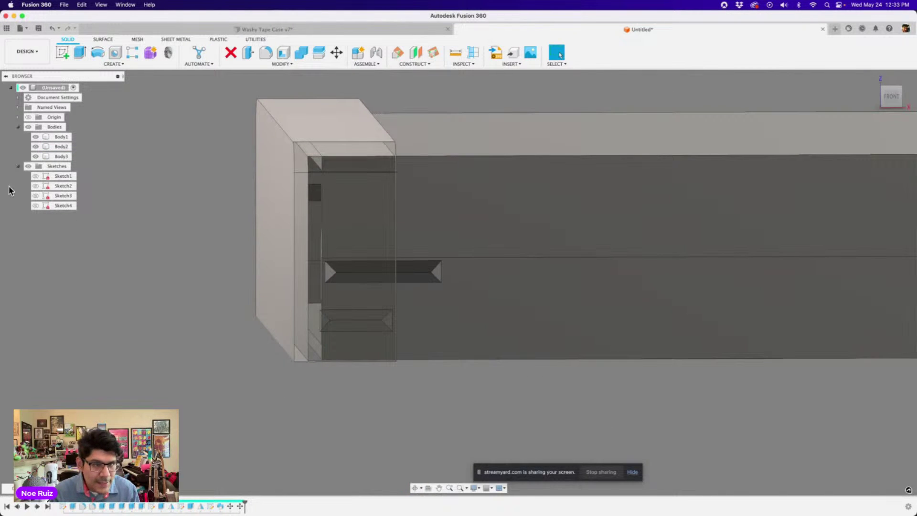
left_click(42, 197)
scroll(257, 249, "up", 3)
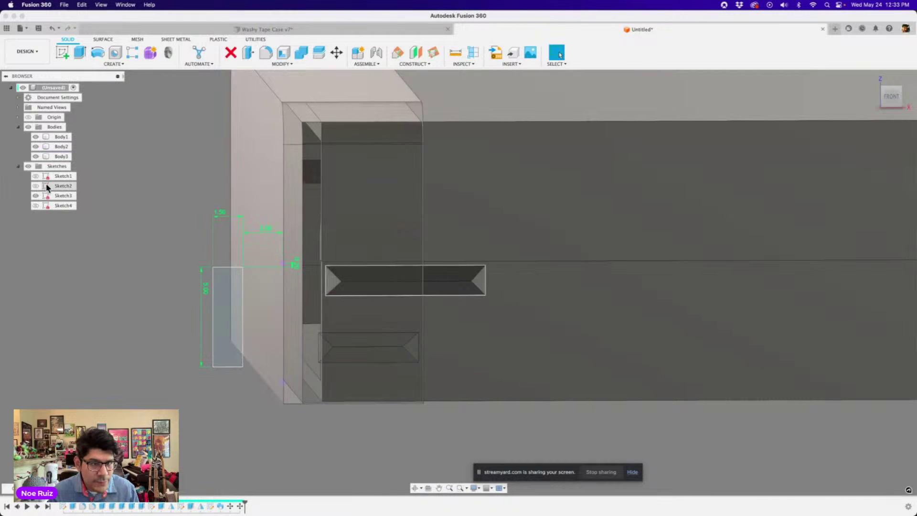
scroll(247, 238, "up", 2)
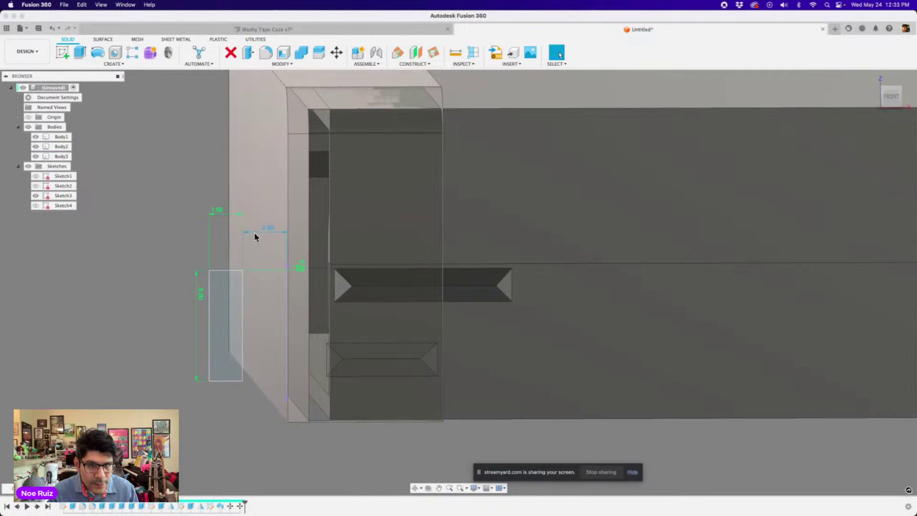
double_click(267, 228)
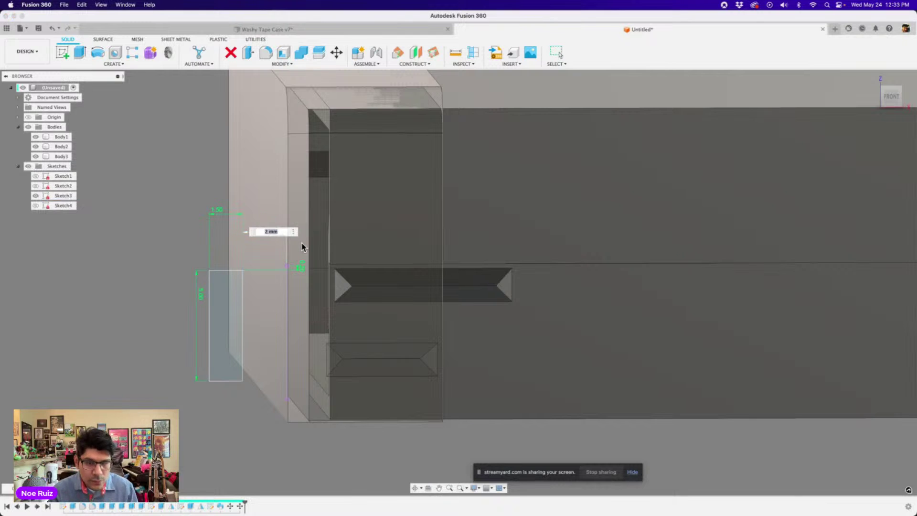
type("1")
key("Return")
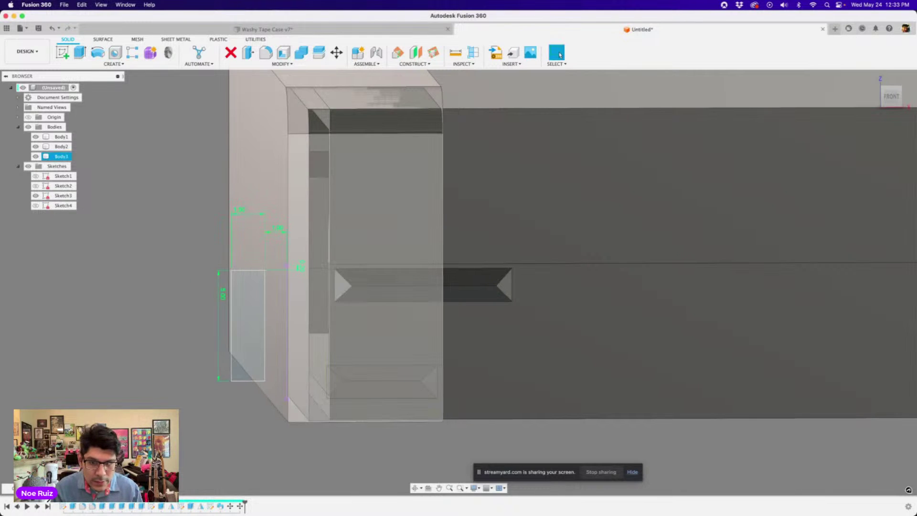
left_click(278, 232)
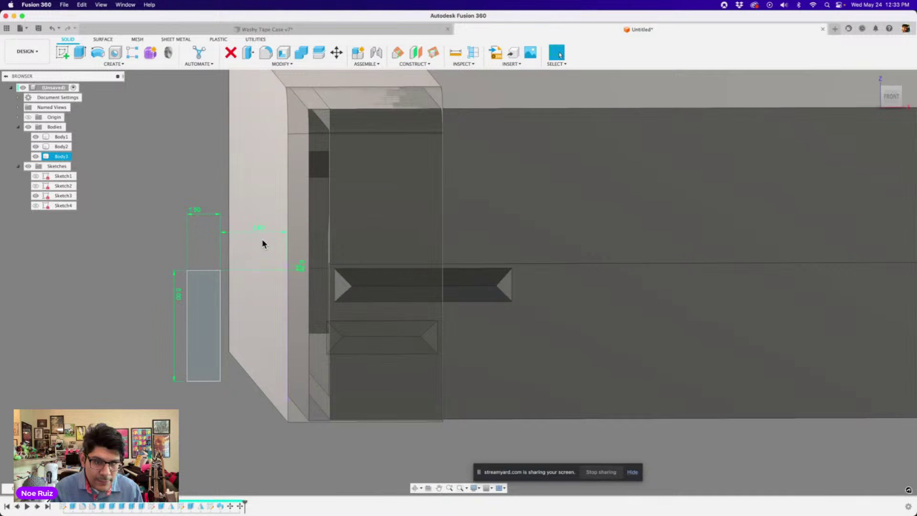
type("3.5")
key("Return")
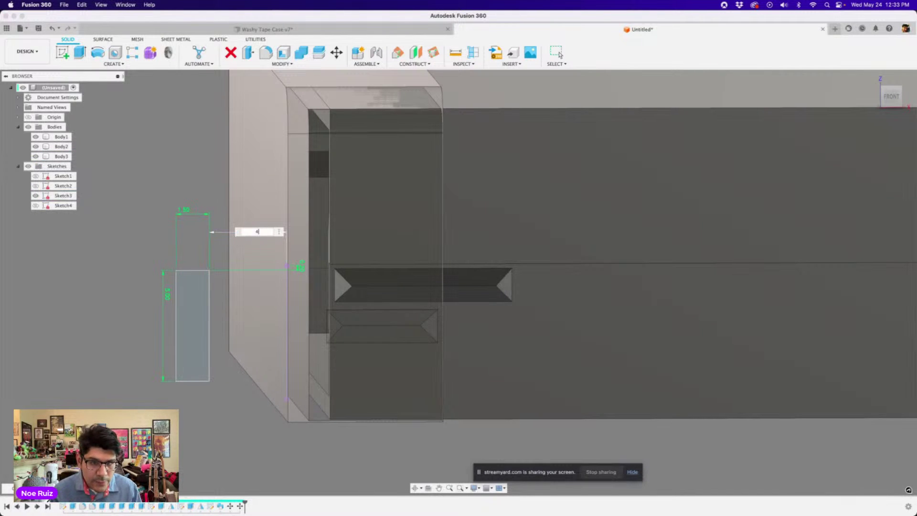
key("Return")
Step: Measure the gap between the sloped snap faces of the end cap and tray, and set the snap rectangle's offset to 4.5 mm
mouse_move(261, 330)
middle_mouse_down("shift")
mouse_move(205, 327)
mouse_move(376, 320)
mouse_move(176, 323)
mouse_move(180, 332)
mouse_move(264, 268)
mouse_move(200, 288)
mouse_move(209, 286)
middle_mouse_up("shift")
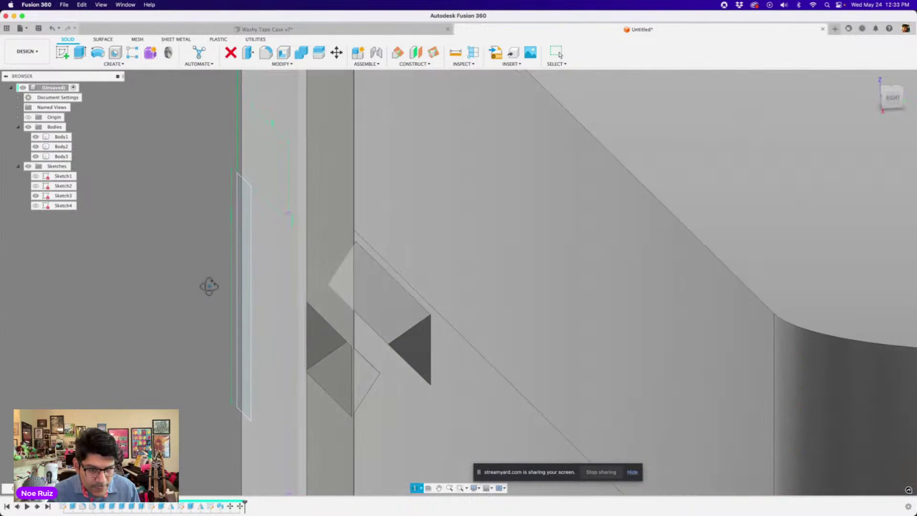
middle_click_drag(245, 324, 337, 339, "shift")
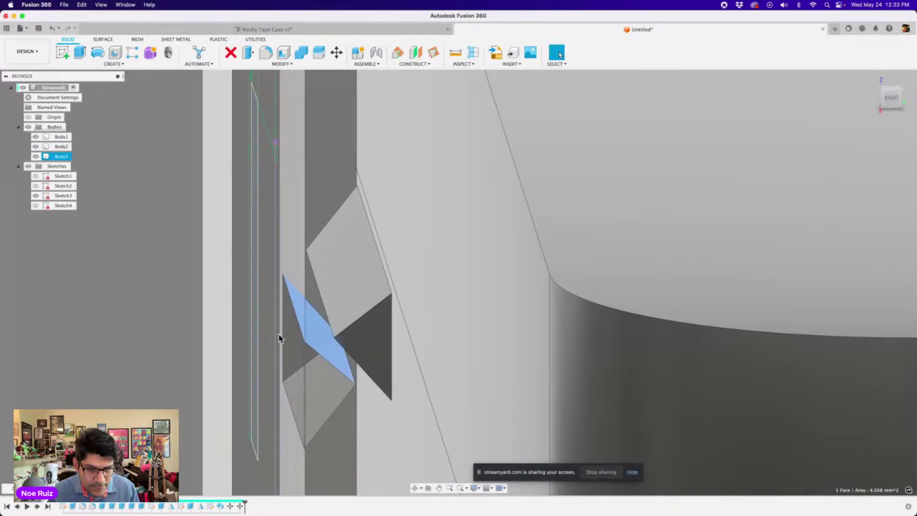
middle_click_drag(280, 338, 202, 282, "shift")
left_click(368, 282, "shift")
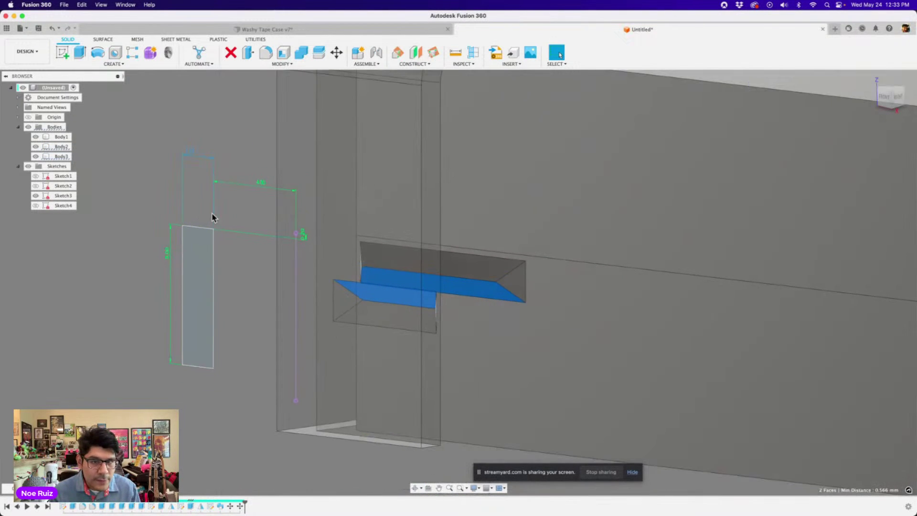
key("Return")
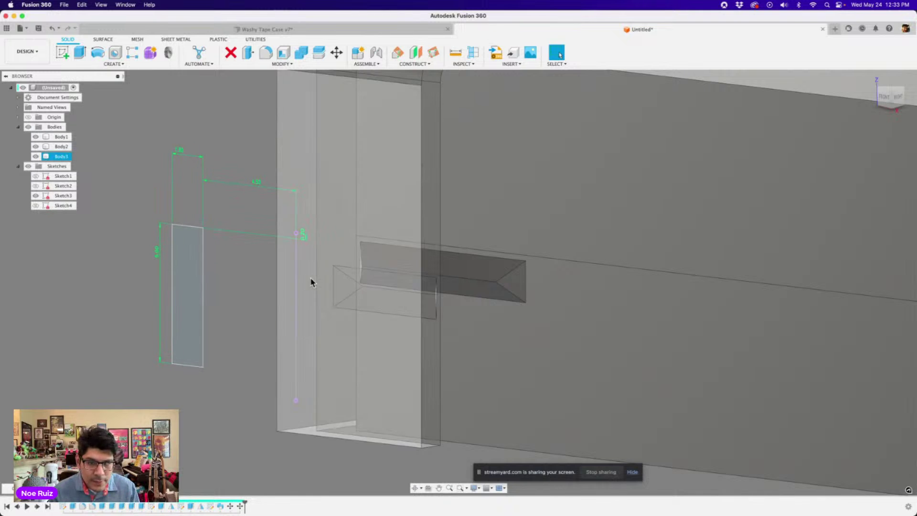
Step: Measure the distance between the mating snap faces of the end cap and tray again and examine their overlap
middle_click_drag(311, 280, 265, 271)
left_click(291, 251)
left_click(394, 260, "shift")
scroll(390, 259, "down", 5)
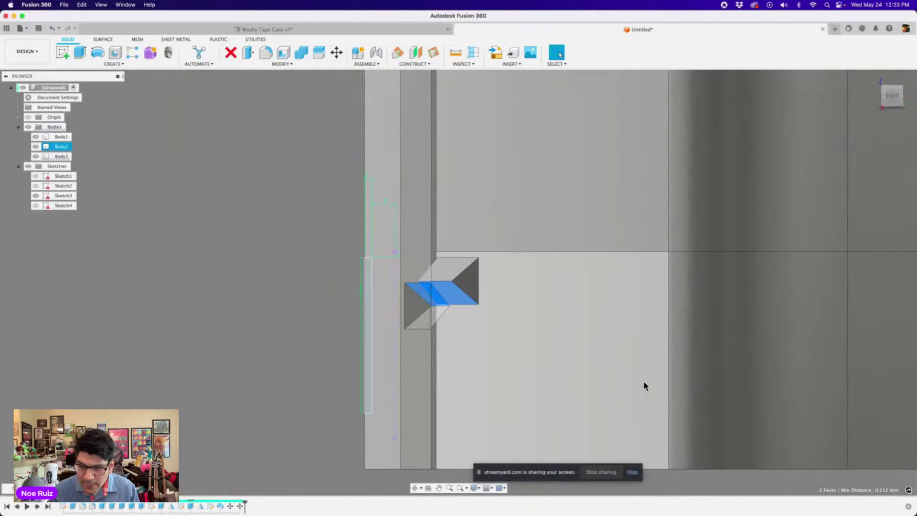
scroll(362, 307, "down", 2)
middle_click_drag(362, 307, 304, 350, "shift")
left_click(313, 225)
scroll(312, 229, "down", 3)
mouse_move(311, 229)
middle_mouse_down("shift")
mouse_move(313, 213)
mouse_move(321, 235)
middle_mouse_up("shift")
scroll(317, 234, "down", 2)
scroll(424, 175, "up", 3)
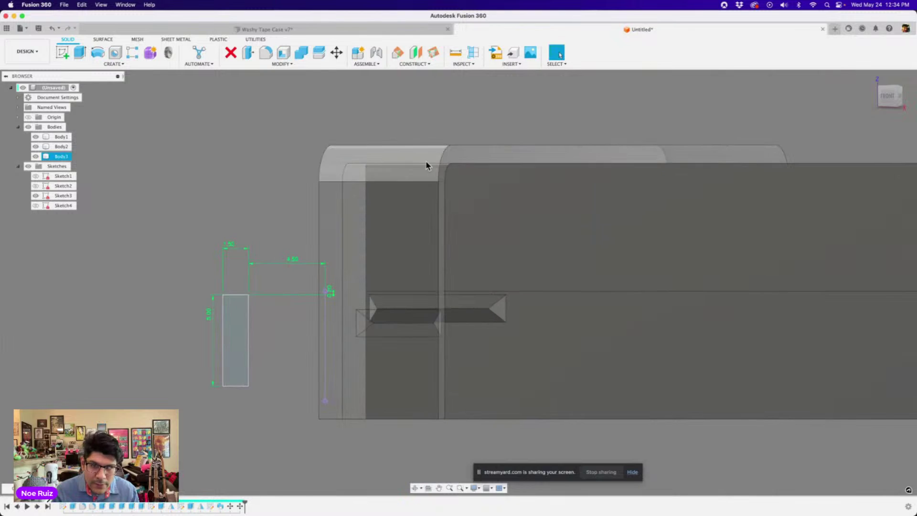
Step: Set the distance of the end cap's wall extrusion to 8 mm
left_click(456, 159)
scroll(442, 165, "down", 3)
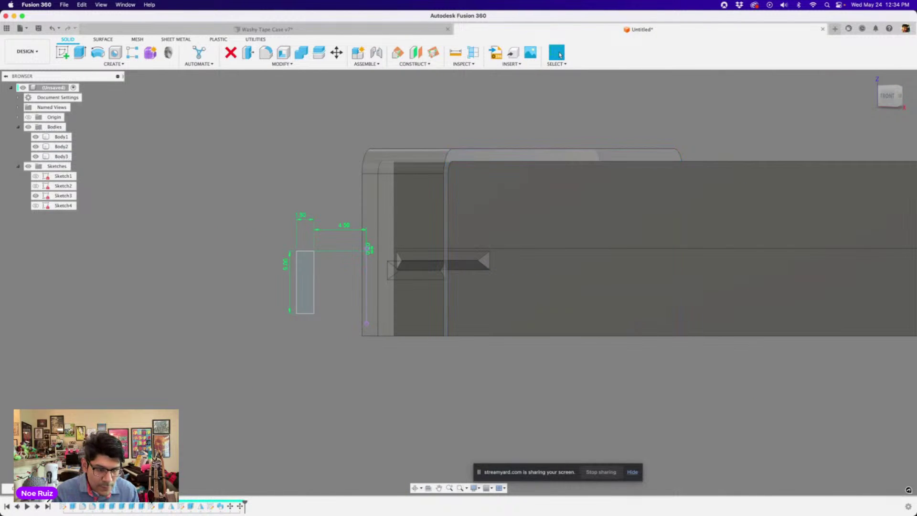
double_click(129, 510)
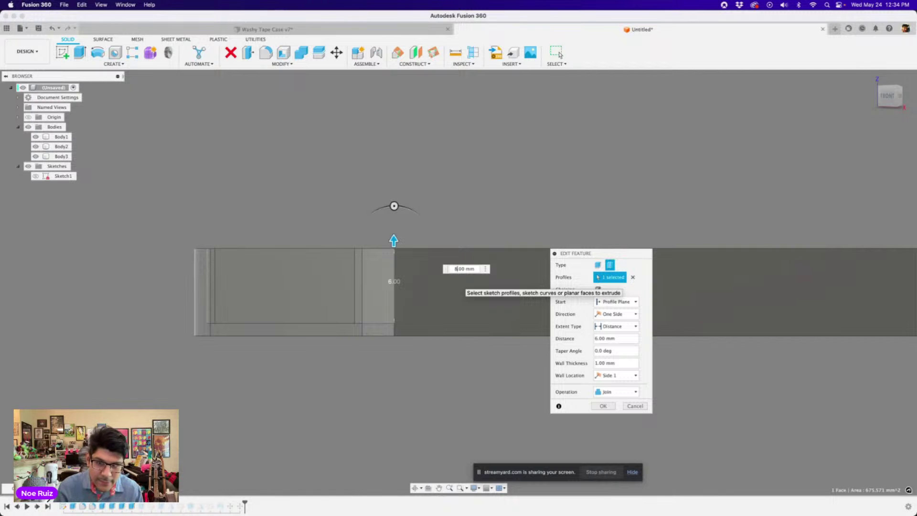
key("Escape")
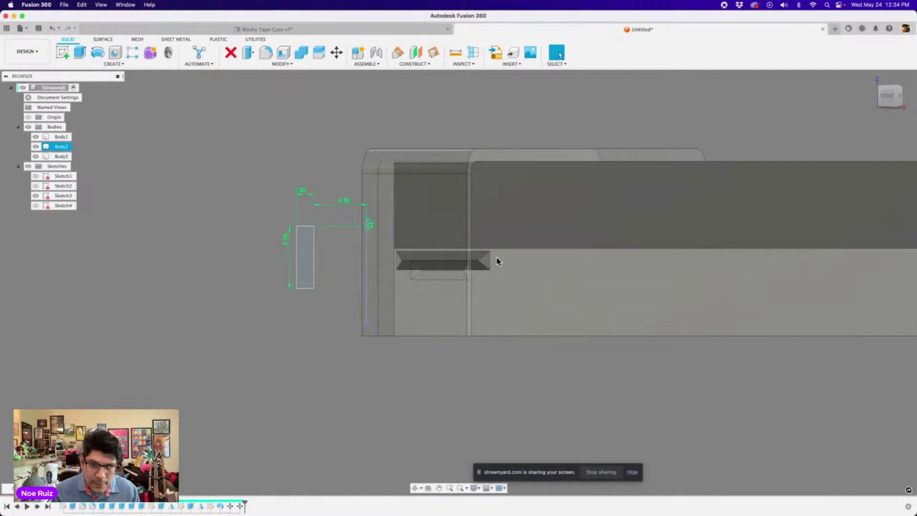
Step: Set the length of the snap rectangle in Sketch3 to 7 mm
mouse_move(368, 331)
middle_mouse_down("shift")
mouse_move(350, 330)
mouse_move(376, 333)
middle_mouse_up("shift")
key("Escape")
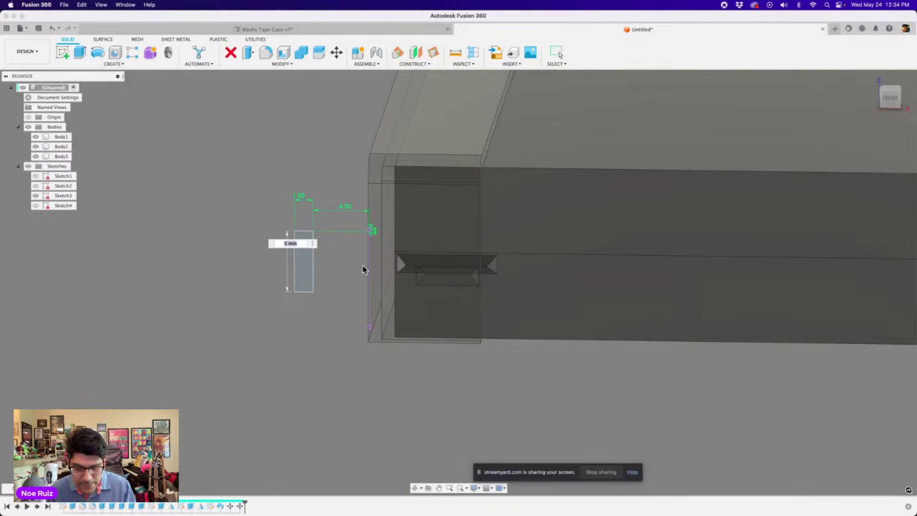
left_click(378, 287)
middle_click_drag(382, 305, 390, 316, "shift")
middle_click_drag(484, 228, 459, 174, "shift")
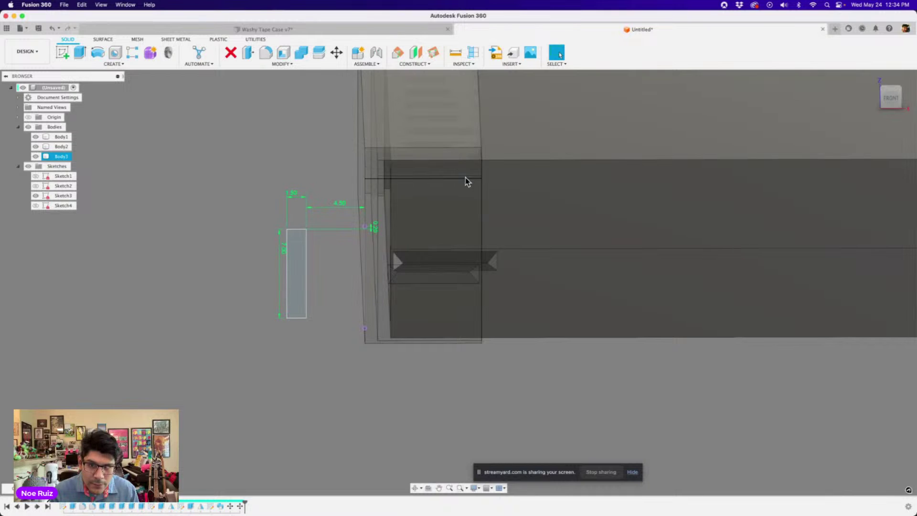
middle_click_drag(496, 267, 476, 259, "shift")
Step: Increase the end cap's wall extrusion distance further so its walls reach farther over the tray's snap slot
left_click(475, 259)
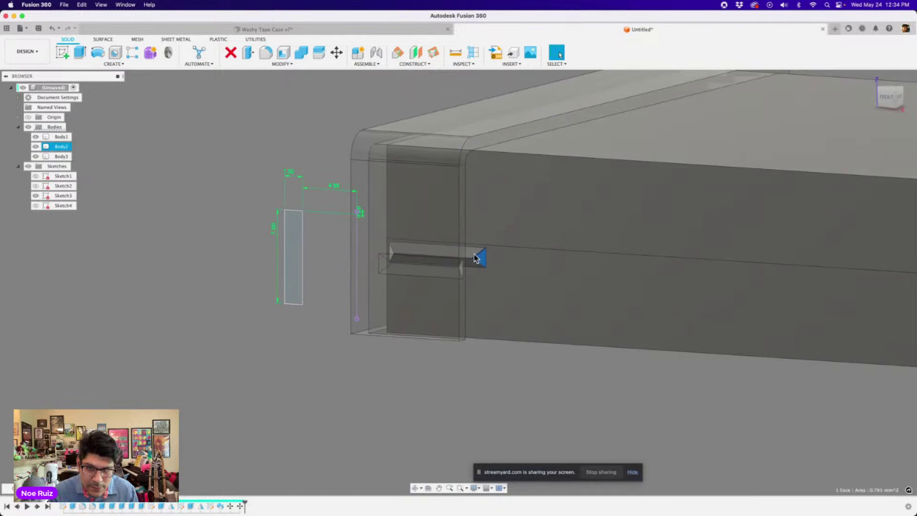
scroll(464, 237, "up", 3)
left_click(461, 235)
scroll(451, 253, "down", 3)
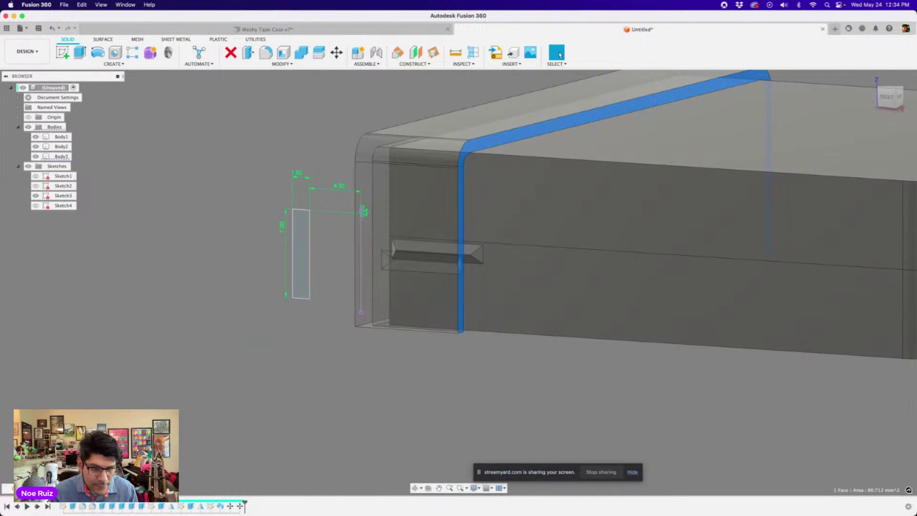
double_click(132, 506)
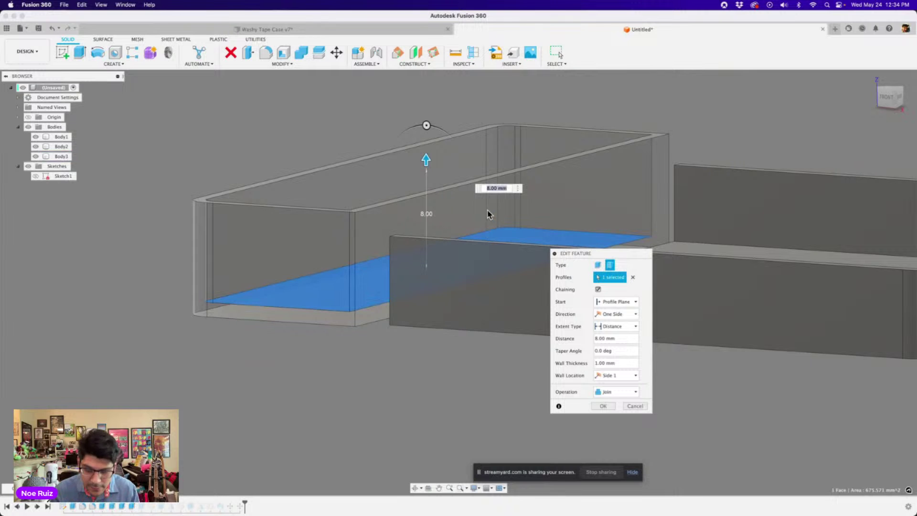
key("Return")
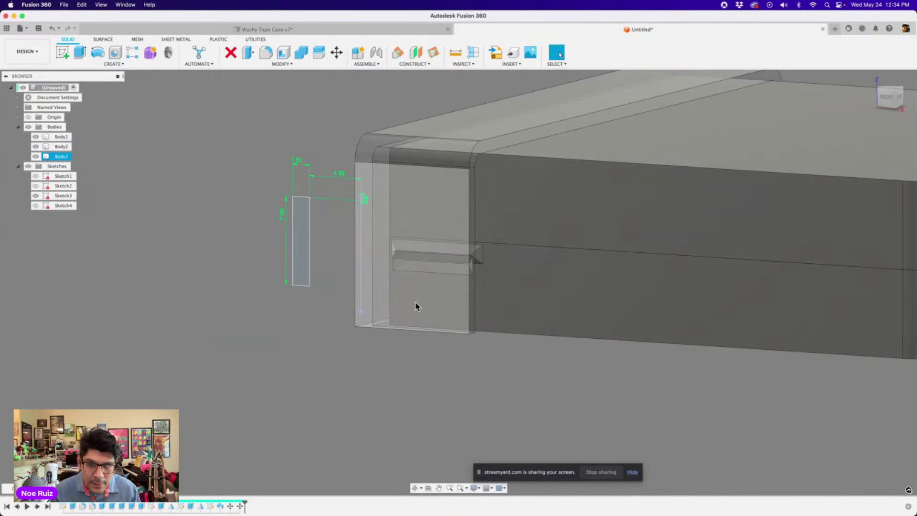
Step: Measure the distance between the lower edges of the end cap and the base tray, and hide Sketch3
mouse_move(415, 306)
middle_mouse_down("shift")
mouse_move(400, 319)
mouse_move(409, 310)
mouse_move(411, 321)
mouse_move(417, 307)
mouse_move(441, 335)
middle_mouse_up("shift")
middle_click_drag(297, 337, 323, 344, "shift")
scroll(368, 328, "up", 5)
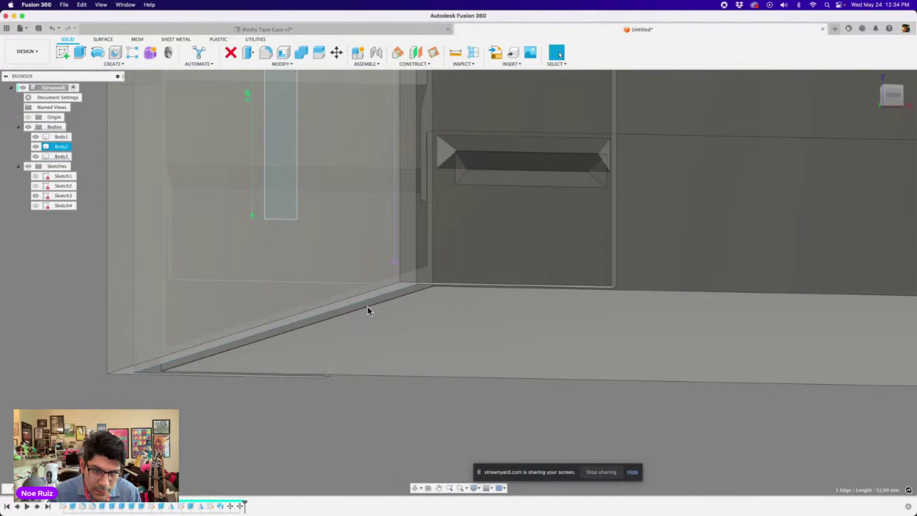
scroll(368, 309, "down", 5)
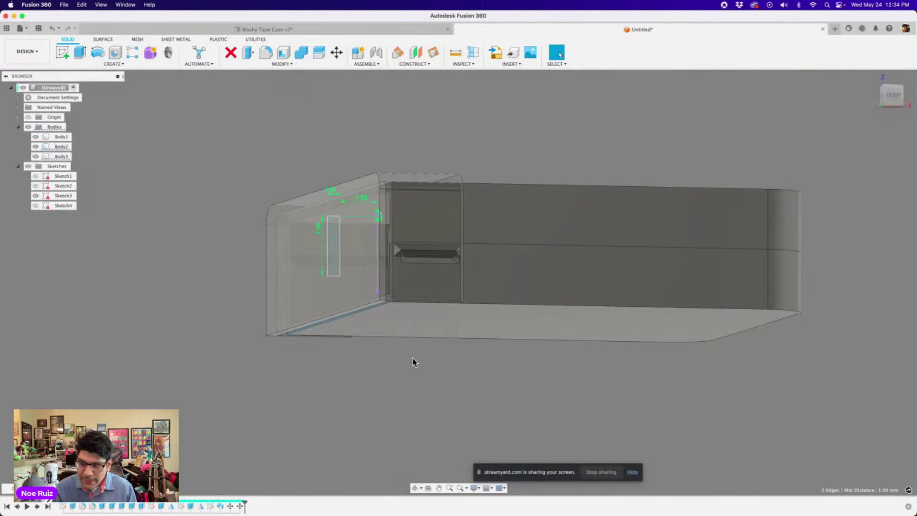
mouse_move(416, 362)
middle_mouse_down("shift")
mouse_move(409, 372)
mouse_move(382, 372)
middle_mouse_up("shift")
left_click(36, 195)
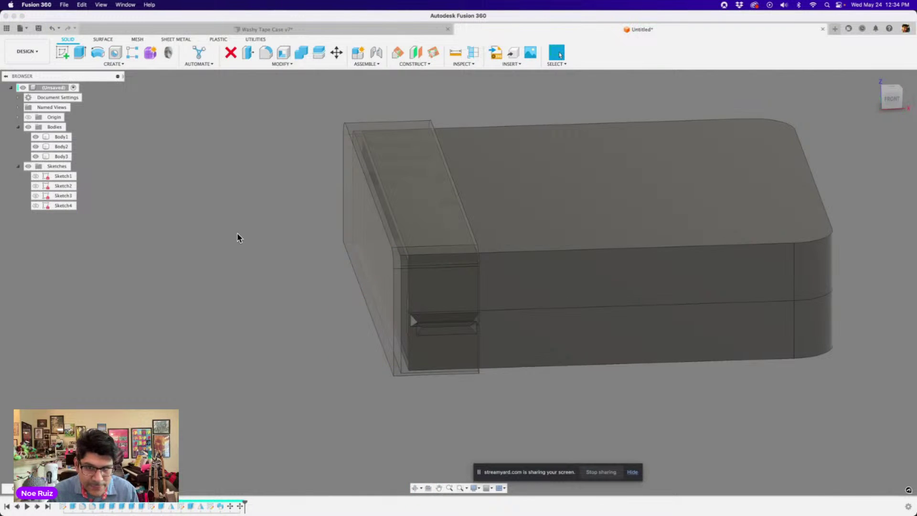
Step: Examine how the end cap fits over the stacked trays from the open end and the side
middle_click_drag(239, 237, 255, 226, "shift")
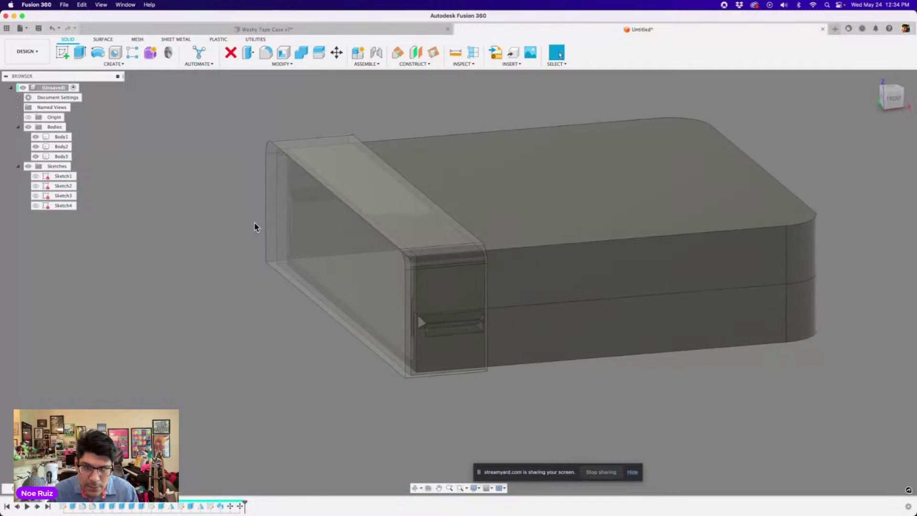
scroll(254, 227, "down", 3)
middle_click_drag(289, 322, 240, 361)
scroll(430, 291, "down", 2)
middle_click_drag(573, 325, 490, 334, "shift")
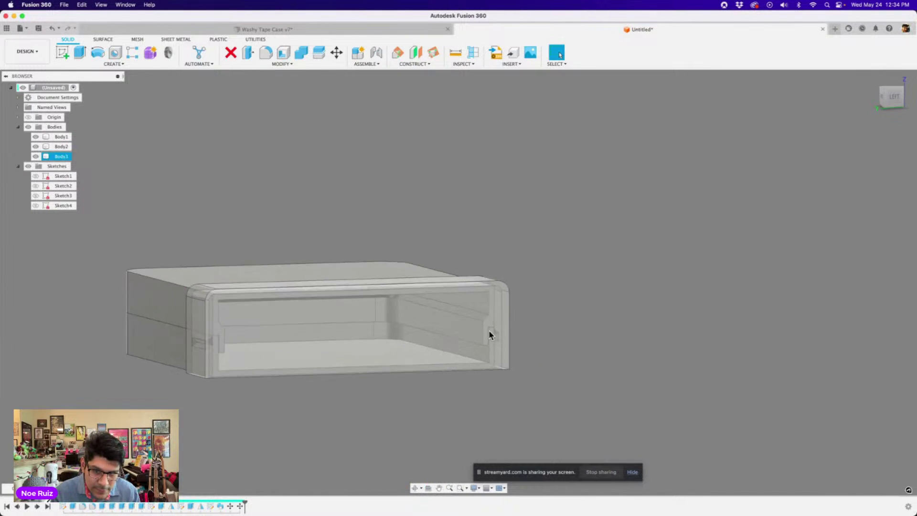
scroll(489, 335, "up", 3)
scroll(387, 368, "down", 3)
middle_click_drag(387, 368, 507, 393, "shift")
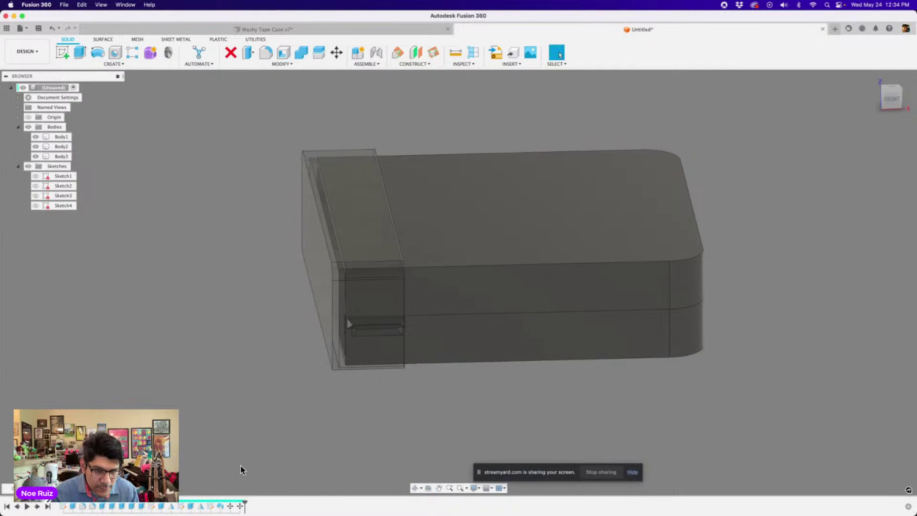
Step: Delete the last two Move features from the timeline to return the bodies to their flat, side-by-side layout
left_click(240, 507)
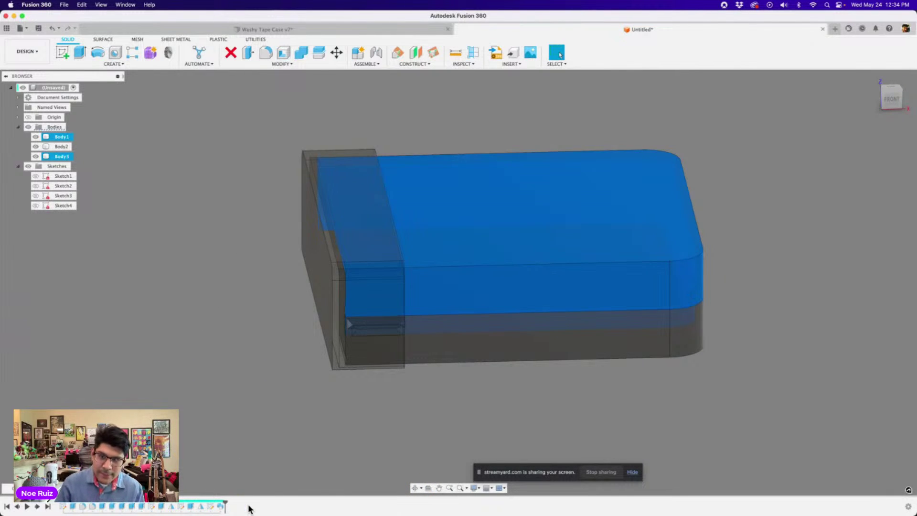
scroll(454, 339, "down", 3)
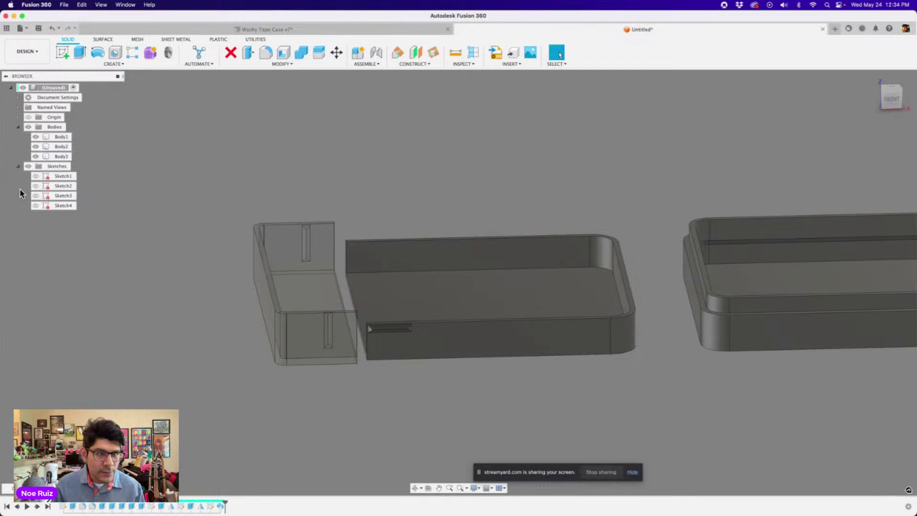
Step: Show Sketch1, extrude the two connecting strip profiles between the bodies by 0.4 mm with Join, and hide the sketch
left_click(34, 176)
scroll(306, 327, "up", 3)
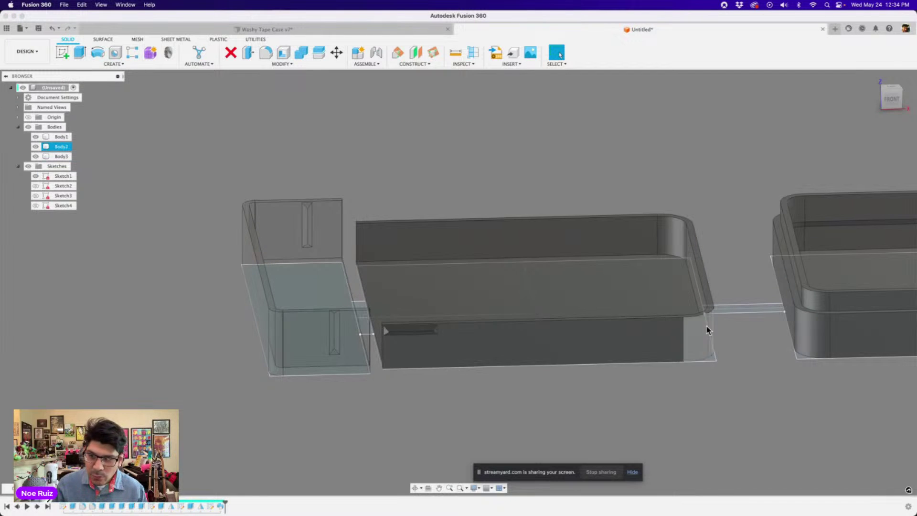
middle_click_drag(767, 324, 771, 336, "shift")
scroll(736, 279, "up", 3)
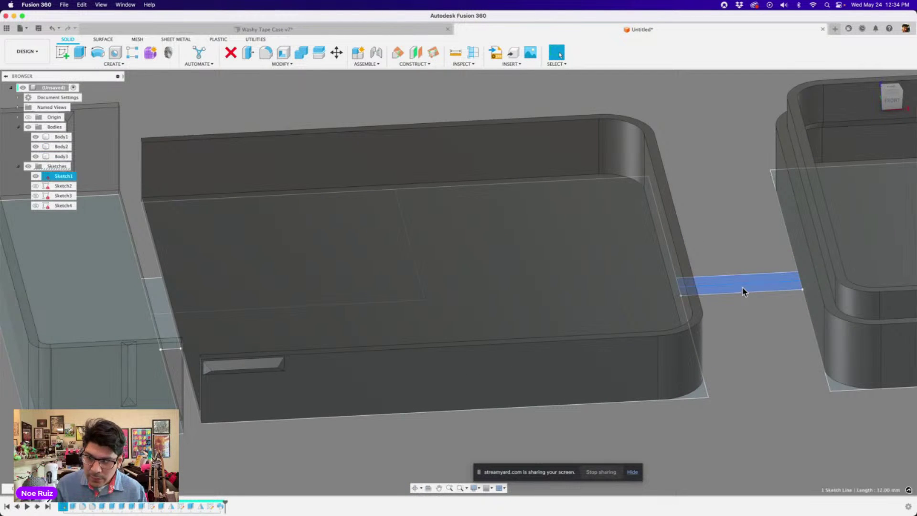
scroll(609, 321, "down", 3)
scroll(348, 322, "up", 5)
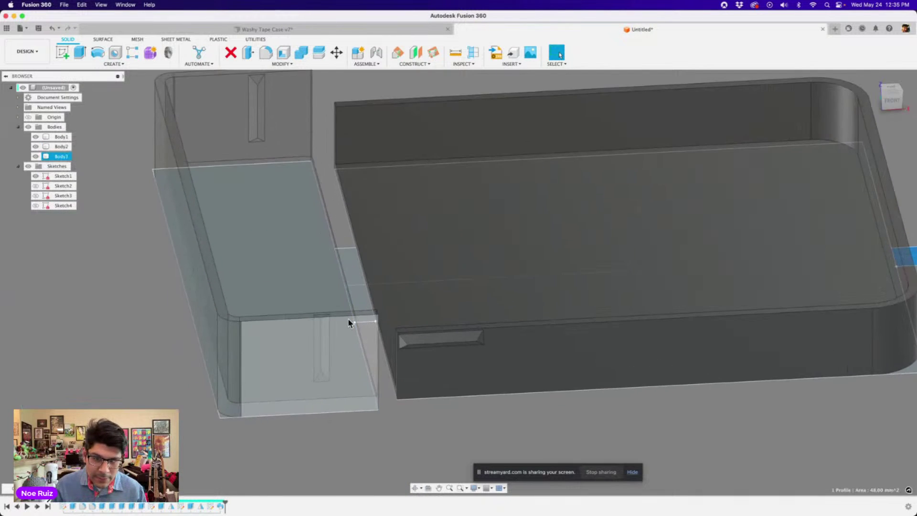
left_click(347, 264)
key("e")
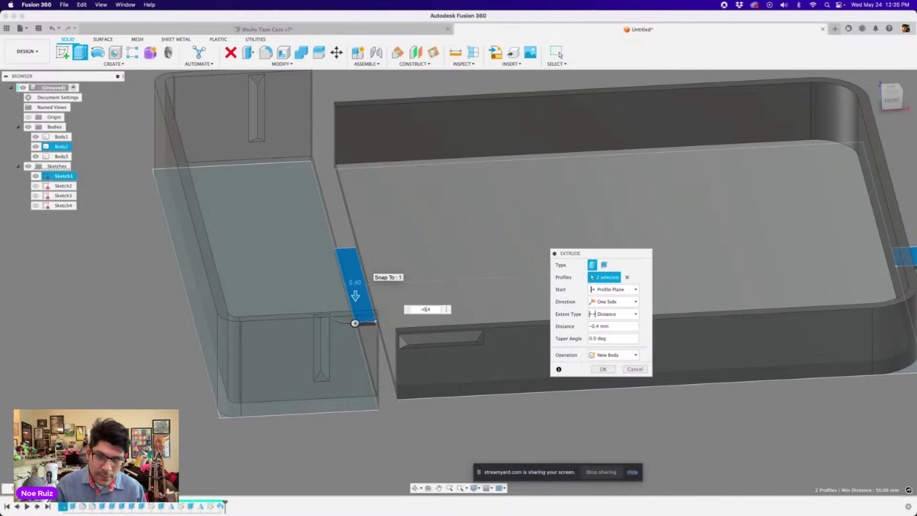
scroll(359, 314, "down", 5)
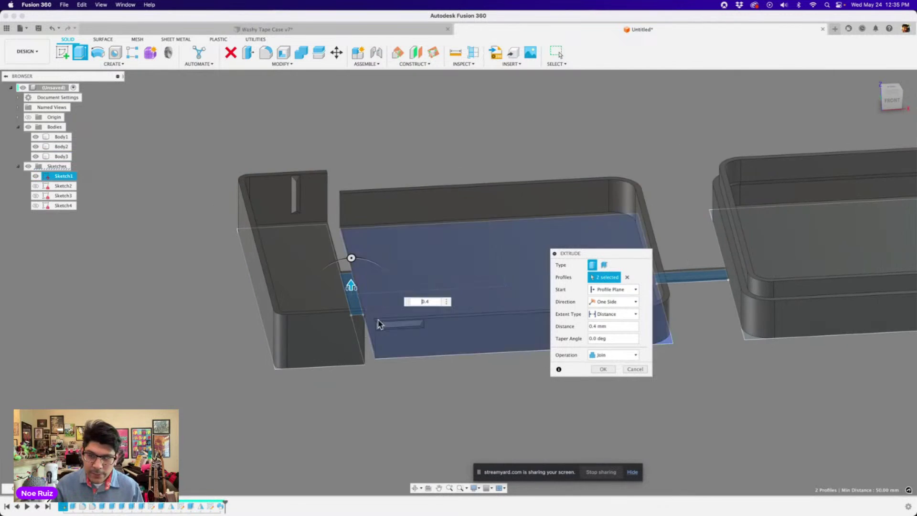
left_click_drag(357, 293, 358, 292)
key("Return")
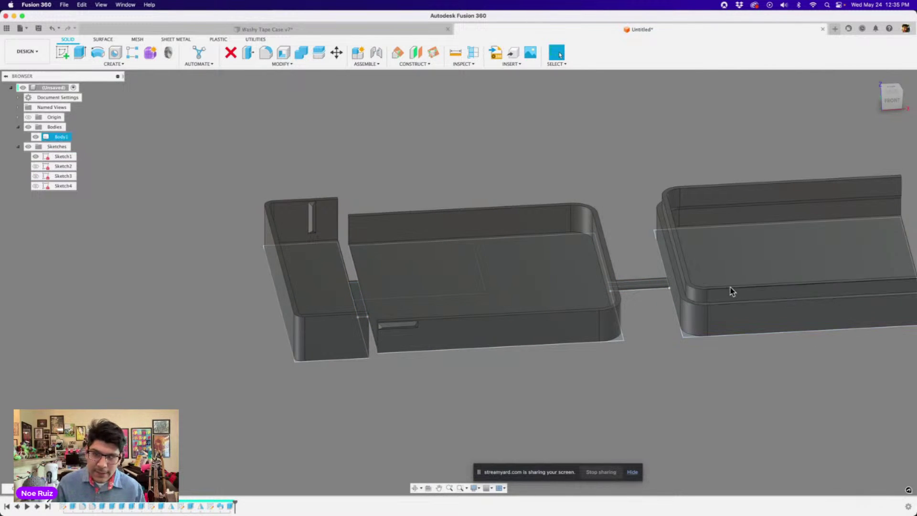
left_click(35, 156)
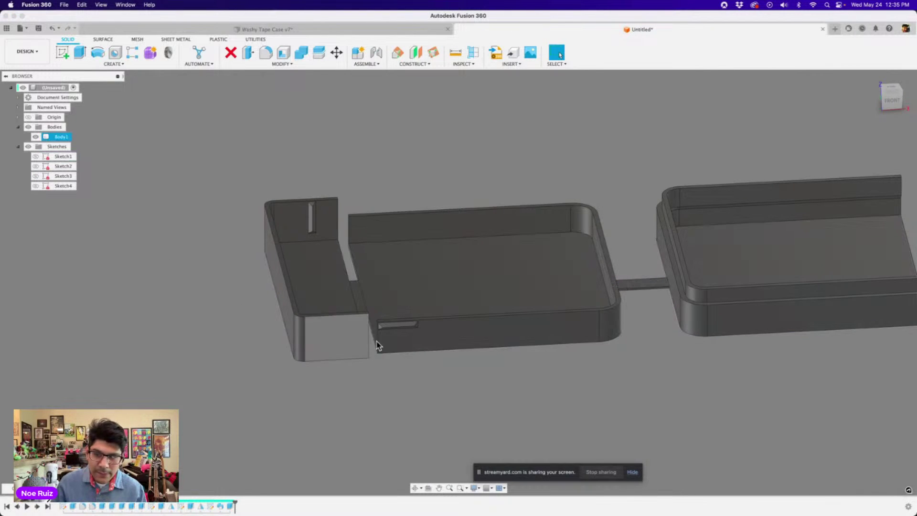
Step: Fillet the four corner edges where the longer connecting strip meets the two trays with a 5 mm radius
middle_click_drag(552, 370, 558, 360, "shift")
scroll(591, 274, "up", 10)
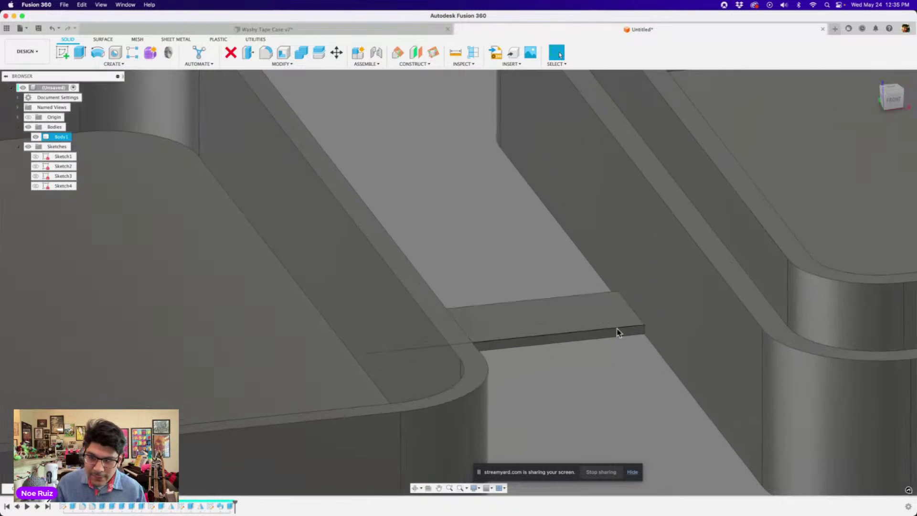
key("f")
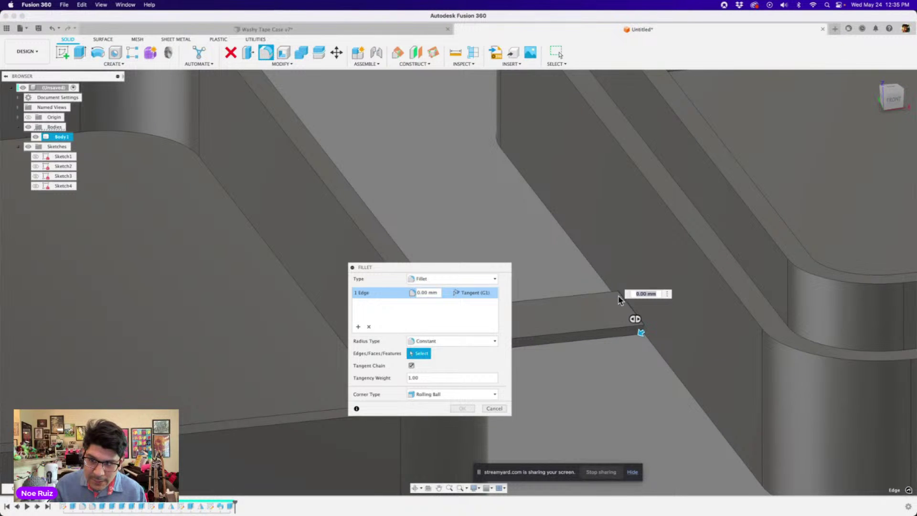
scroll(618, 295, "up", 3)
left_click(617, 296)
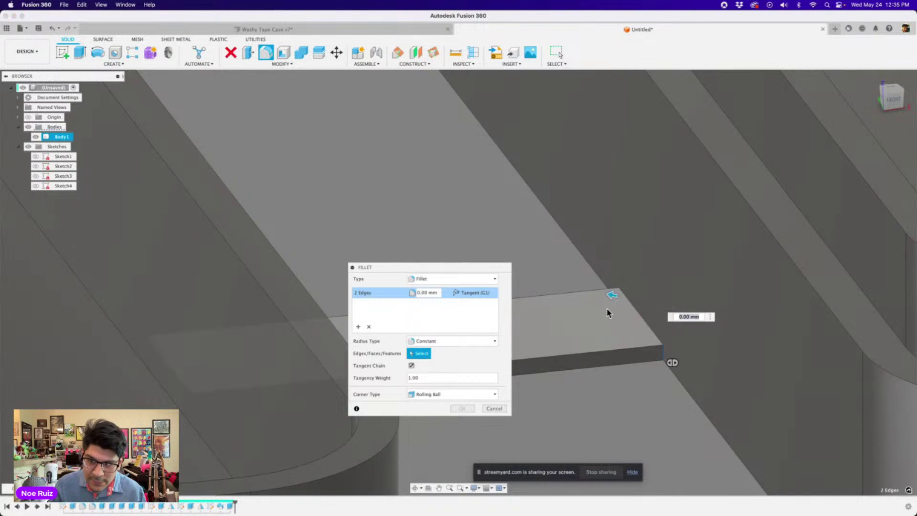
left_click_drag(408, 271, 377, 142)
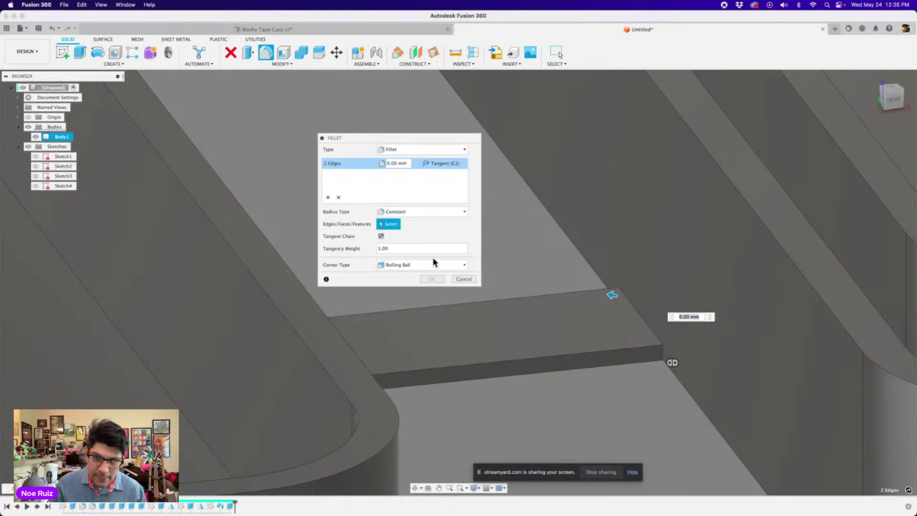
middle_click_drag(495, 393, 759, 403, "shift")
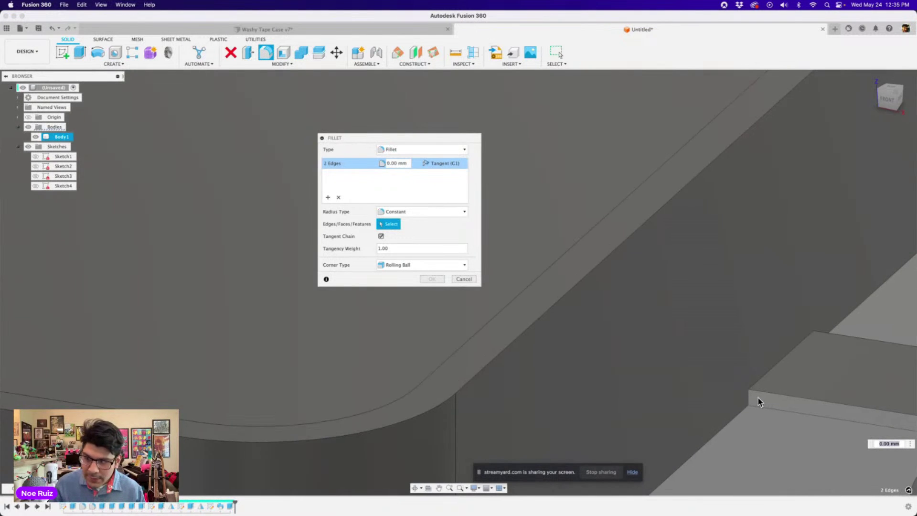
left_click(814, 340)
scroll(593, 342, "down", 5)
type("4")
scroll(512, 341, "down", 5)
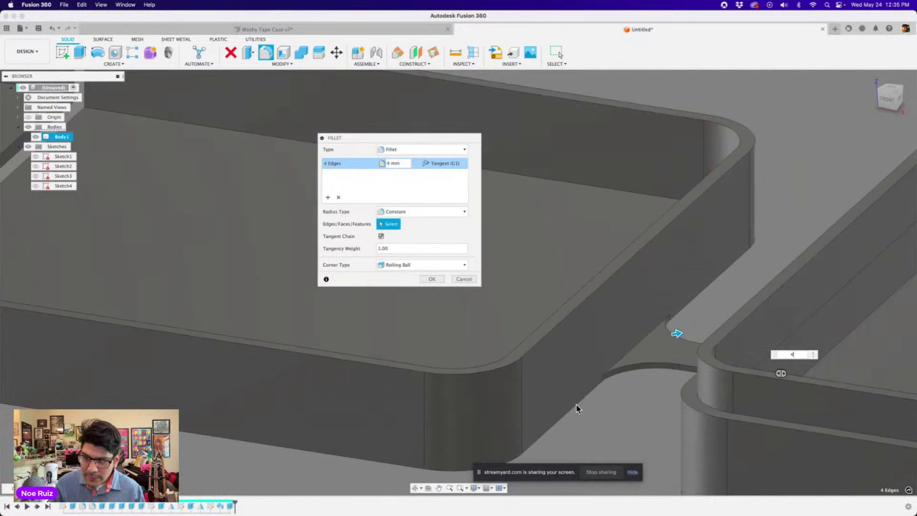
middle_click_drag(576, 408, 602, 417, "shift")
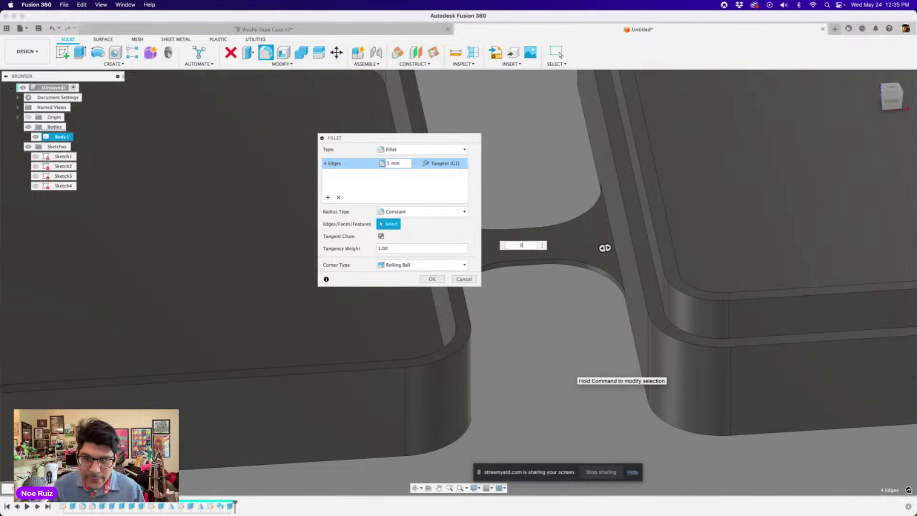
key("Return")
scroll(536, 340, "down", 5)
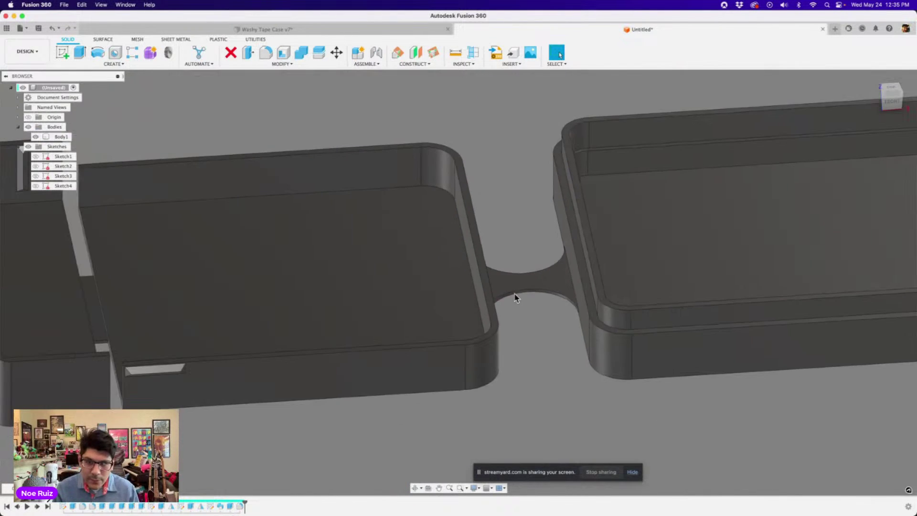
Step: Fillet the four corner edges of the short strip between the end cap and the base tray with a 1 mm radius
left_click(520, 286)
scroll(525, 381, "down", 5)
middle_click_drag(525, 381, 535, 329, "shift")
middle_click_drag(381, 235, 453, 291)
scroll(302, 282, "up", 5)
middle_click_drag(303, 282, 331, 316, "shift")
scroll(353, 333, "up", 10)
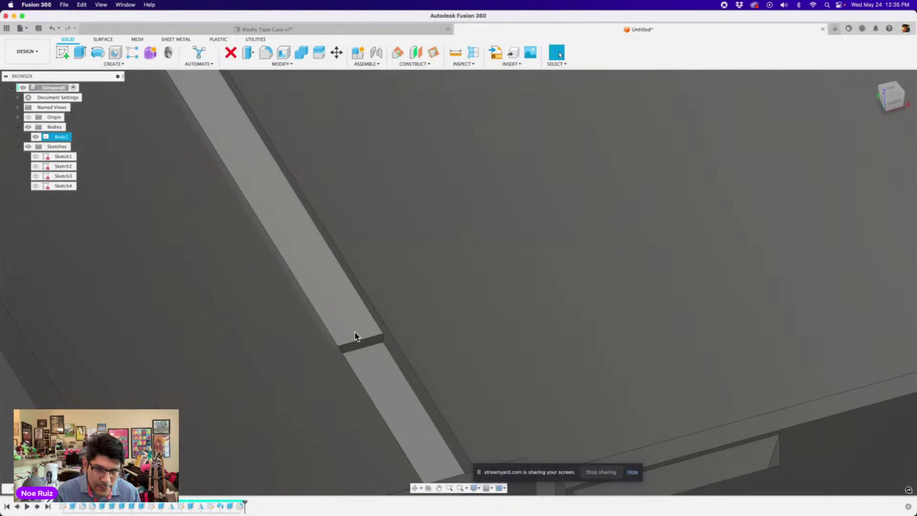
key("f")
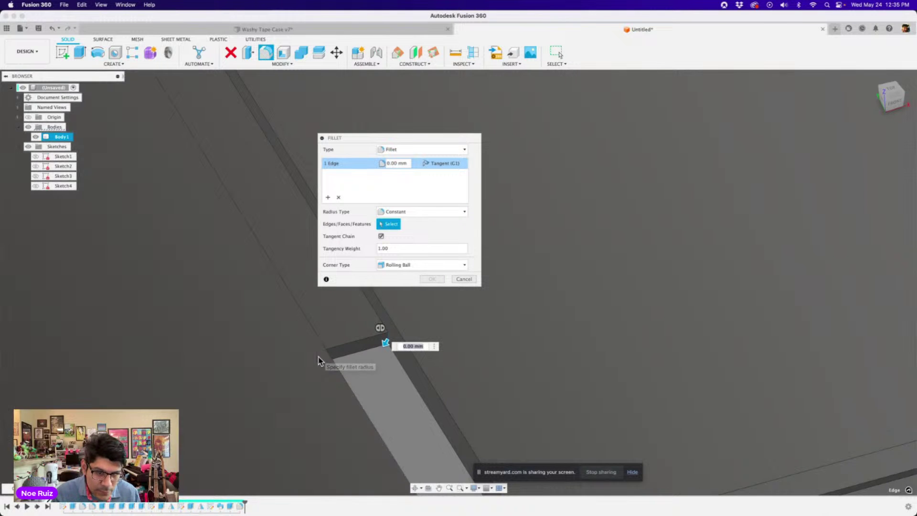
left_click(326, 367)
type("1")
scroll(328, 368, "down", 5)
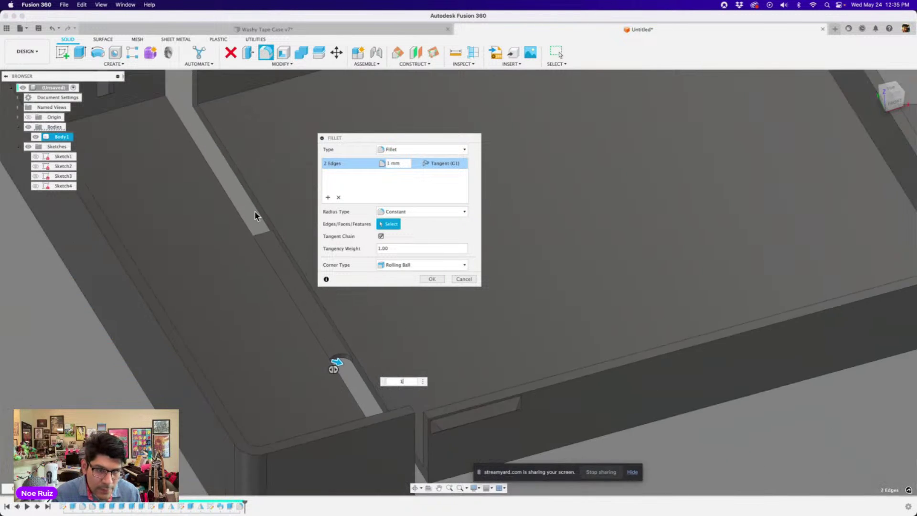
scroll(254, 210, "up", 5)
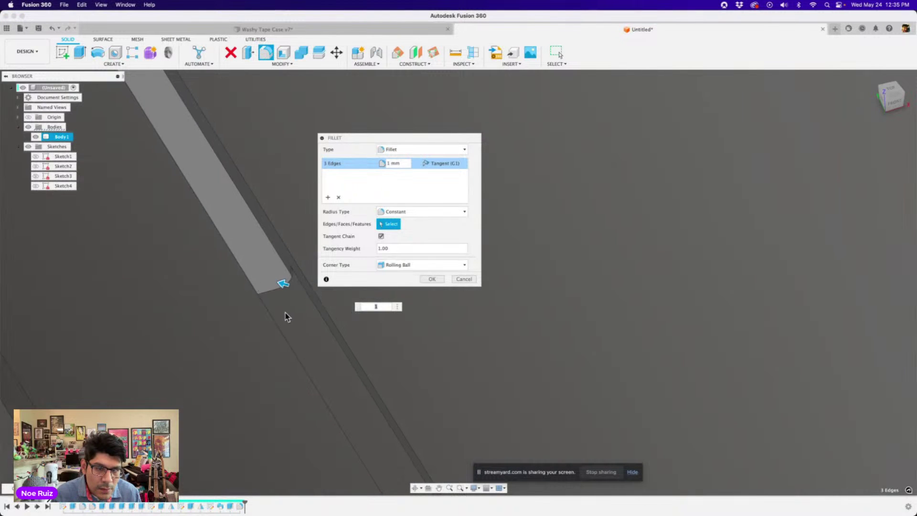
middle_click_drag(285, 312, 260, 303, "shift")
scroll(511, 411, "up", 4)
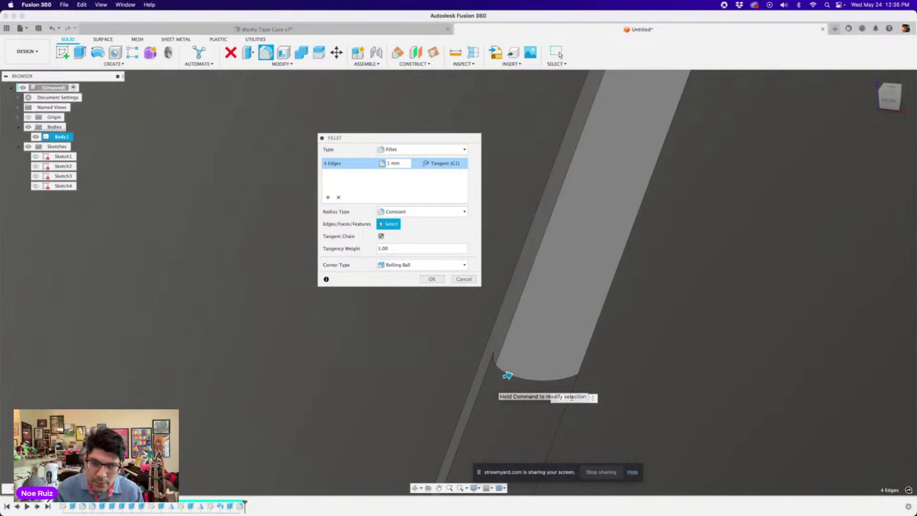
key("Return")
Step: Examine the one-piece flat case and its filleted connecting strips from several angles
scroll(507, 375, "down", 8)
middle_click_drag(491, 409, 377, 385)
scroll(442, 354, "up", 3)
scroll(439, 353, "down", 4)
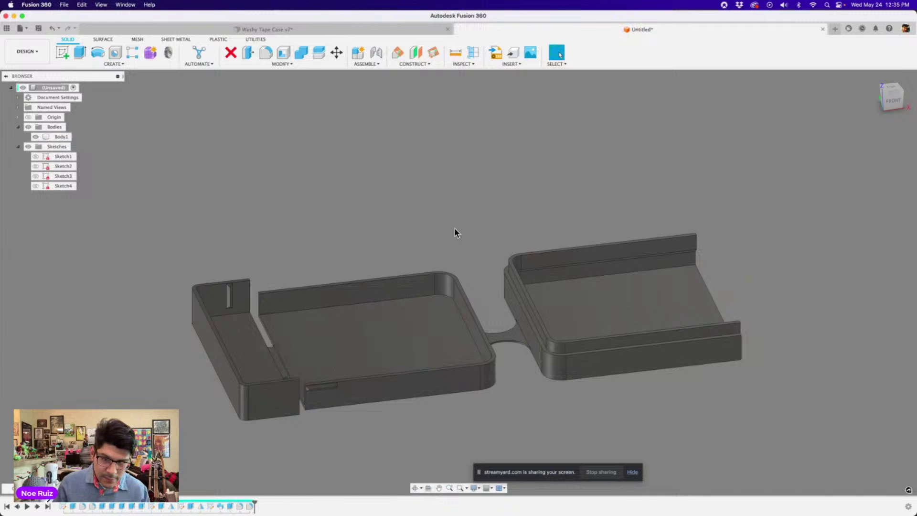
middle_click_drag(455, 232, 485, 233, "shift")
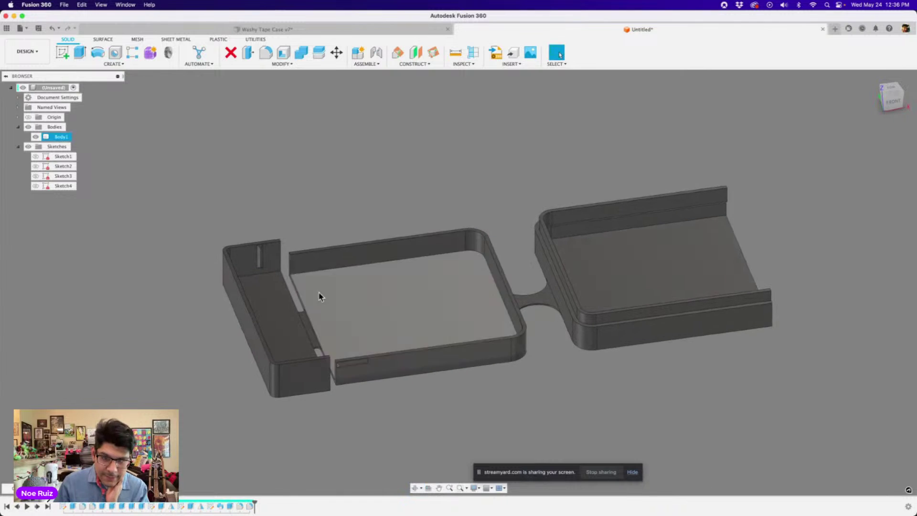
mouse_move(320, 296)
middle_mouse_down("shift")
mouse_move(273, 292)
mouse_move(305, 315)
mouse_move(337, 293)
mouse_move(324, 306)
middle_mouse_up("shift")
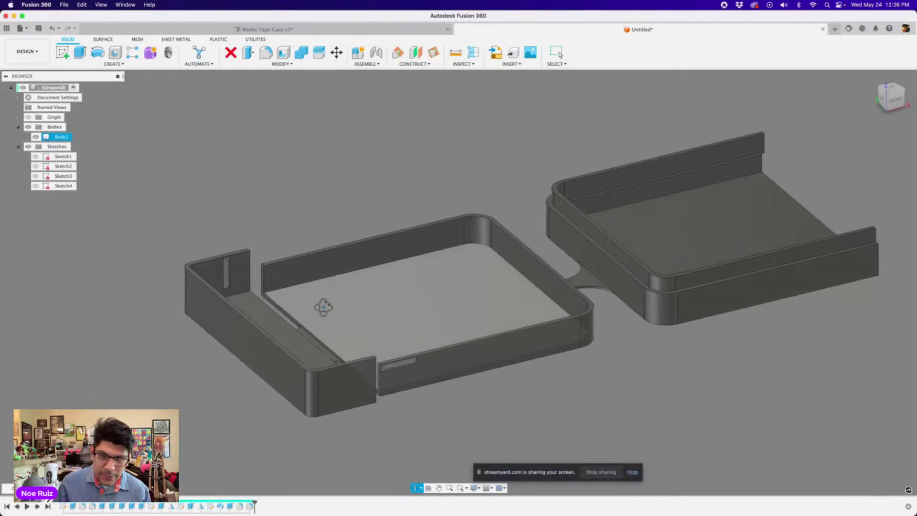
Step: Switch to the Washy Tape Case v7 design and examine the center ring and the slots around it
left_click(240, 30)
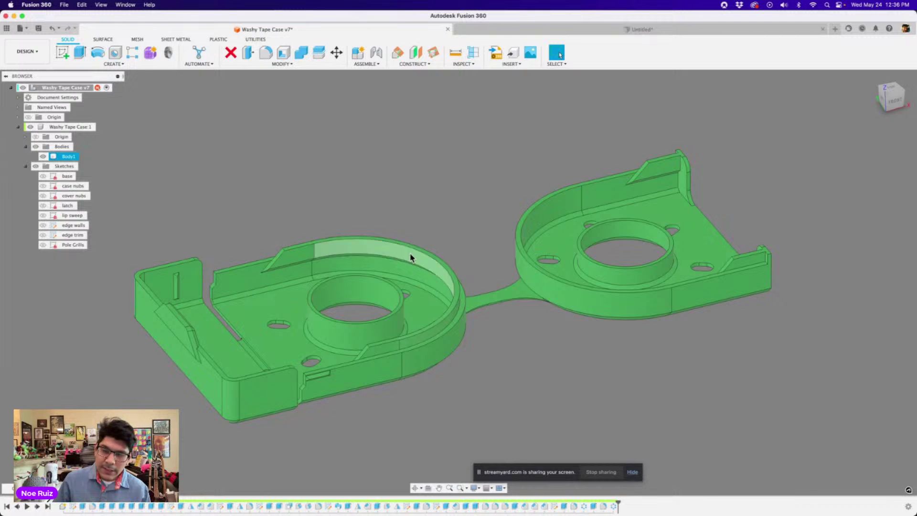
scroll(348, 319, "up", 3)
left_click(319, 272)
scroll(323, 287, "down", 2)
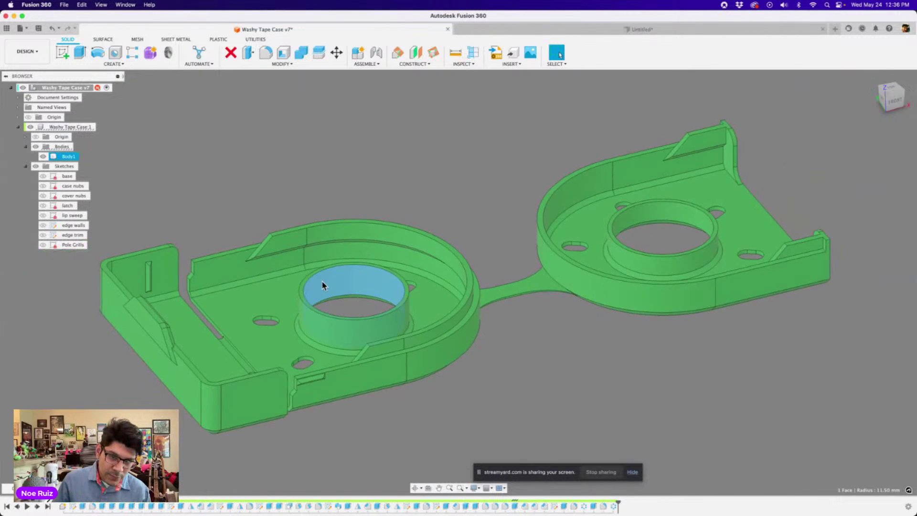
scroll(313, 309, "up", 3)
left_click(315, 324)
scroll(315, 325, "down", 1)
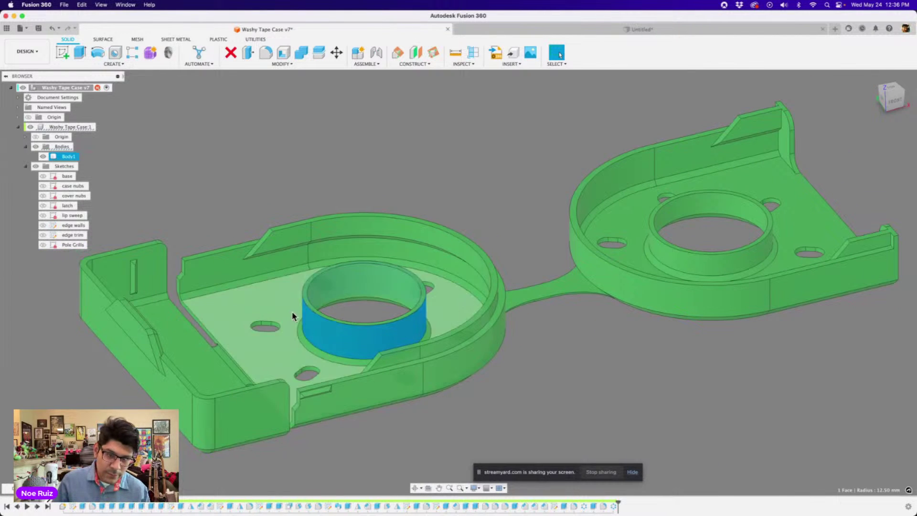
middle_click_drag(359, 354, 310, 239, "shift")
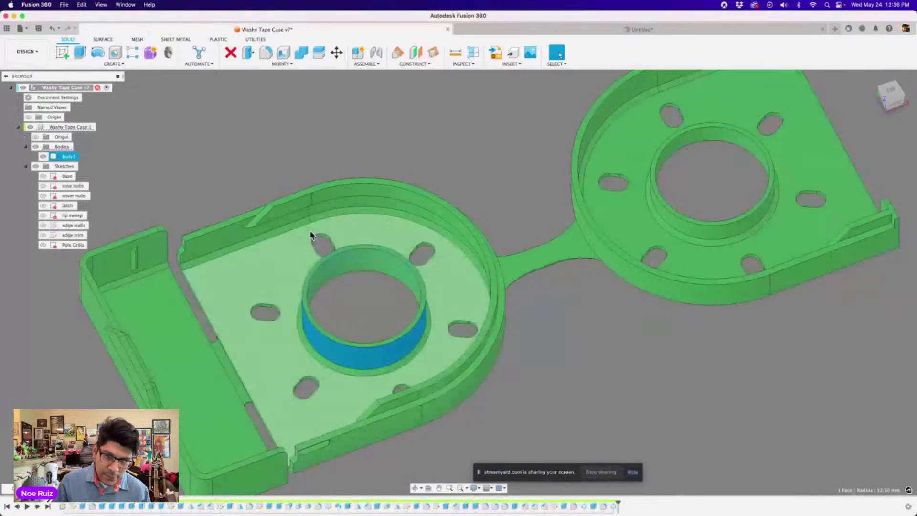
scroll(264, 289, "down", 2)
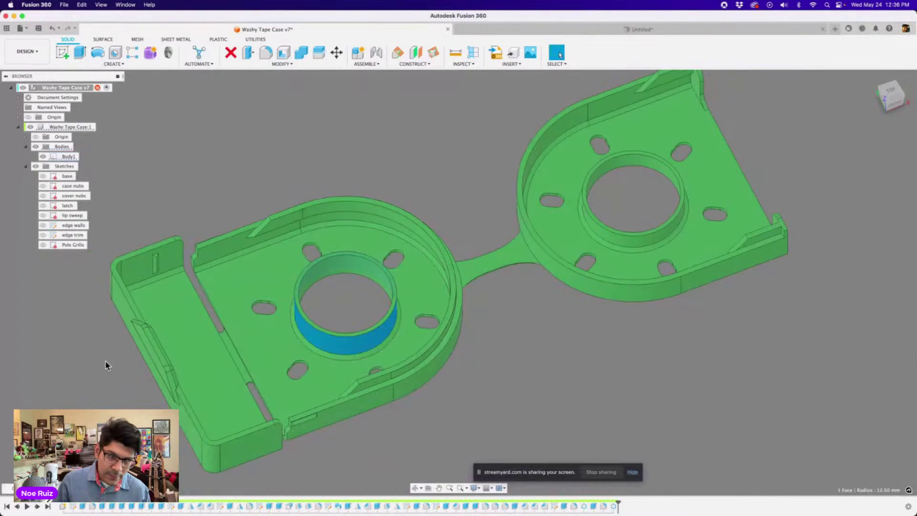
Step: Examine the raised tab on the Washy Tape Case's end cap and the profile of the cover's open end
scroll(216, 352, "up", 4)
middle_click_drag(107, 364, 334, 279)
scroll(334, 280, "up", 2)
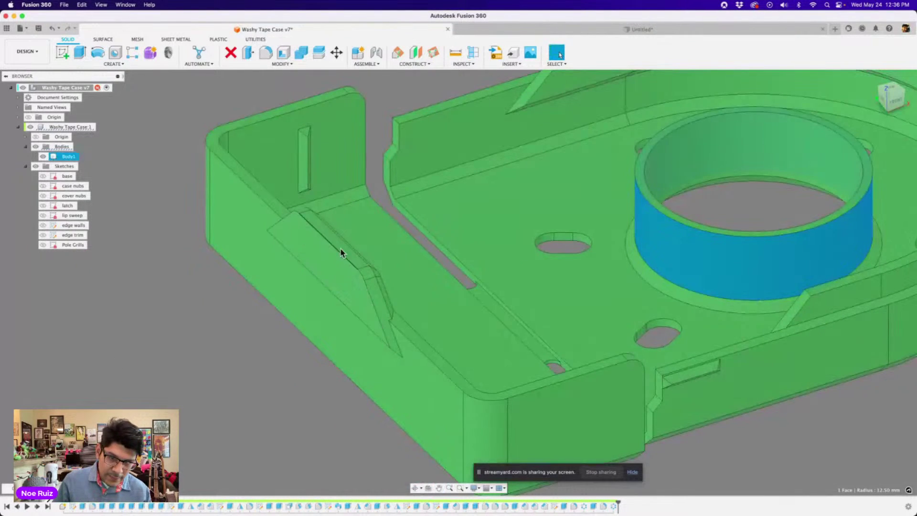
left_click(341, 252)
scroll(333, 294, "down", 6)
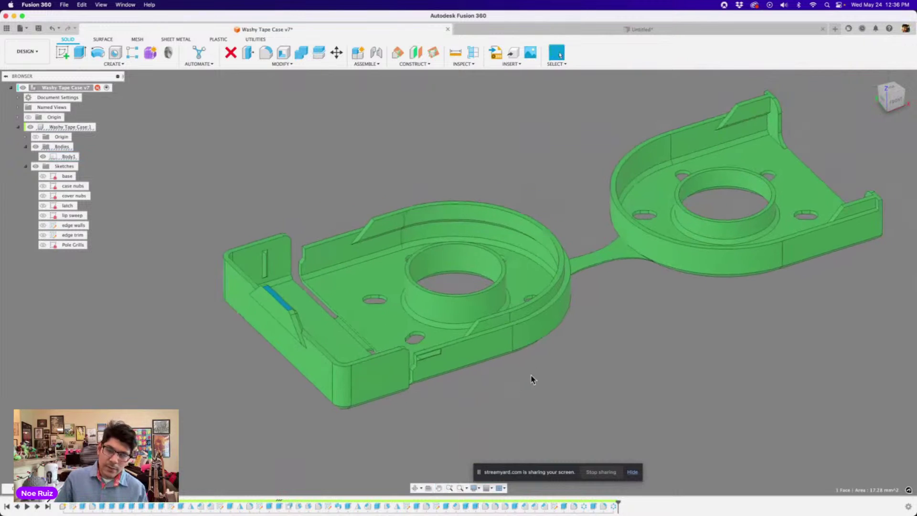
scroll(602, 358, "down", 2)
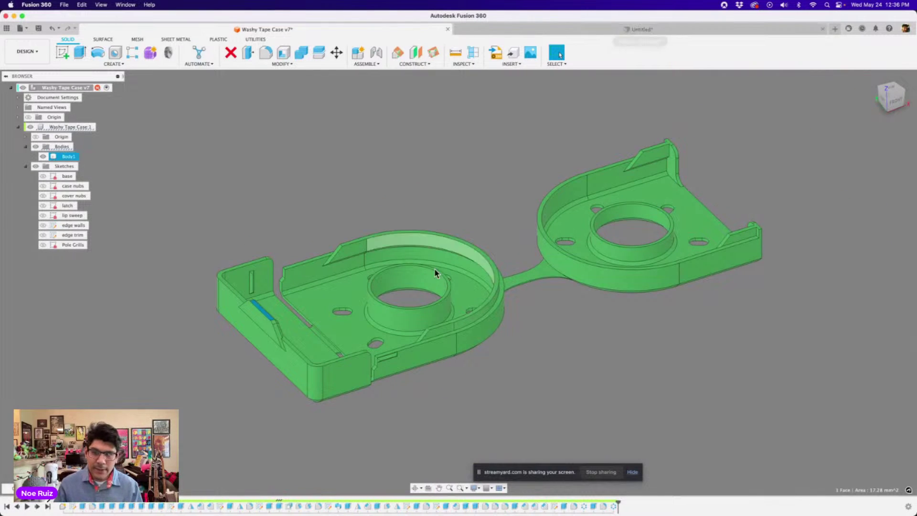
middle_click_drag(434, 272, 679, 353, "shift")
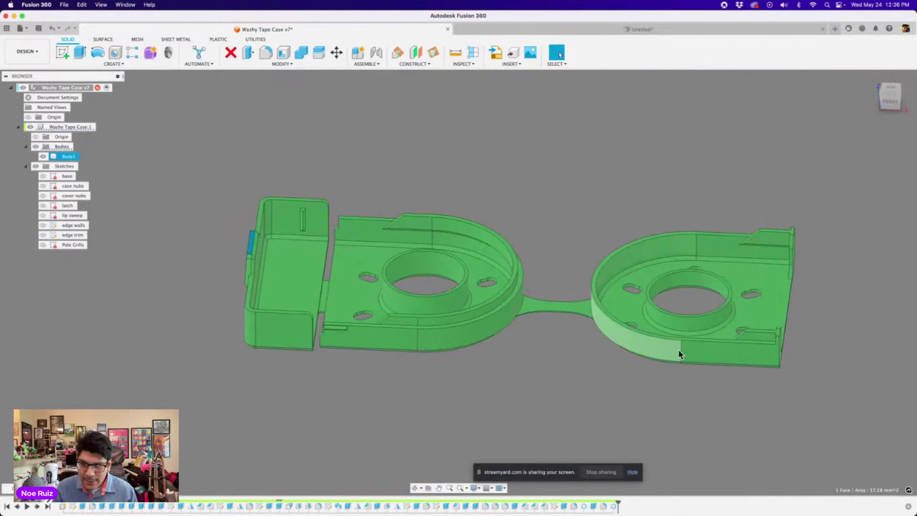
scroll(679, 354, "up", 10)
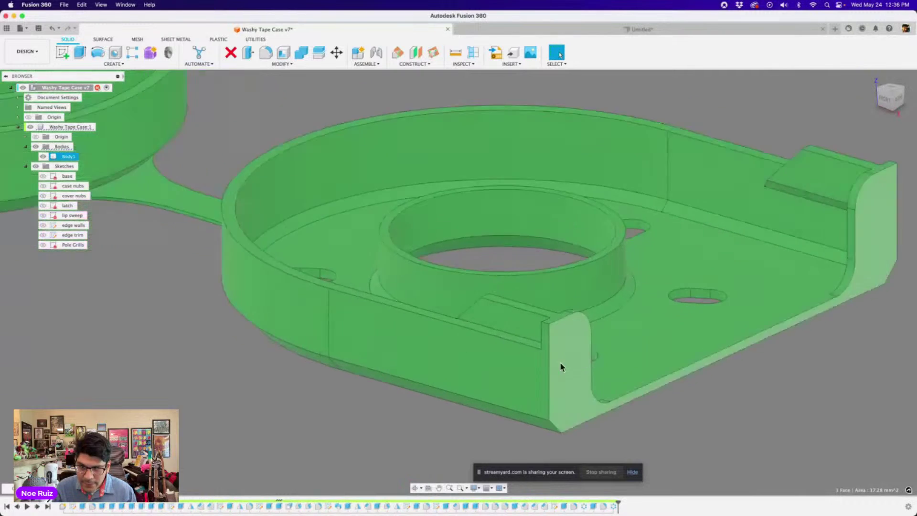
scroll(579, 352, "down", 8)
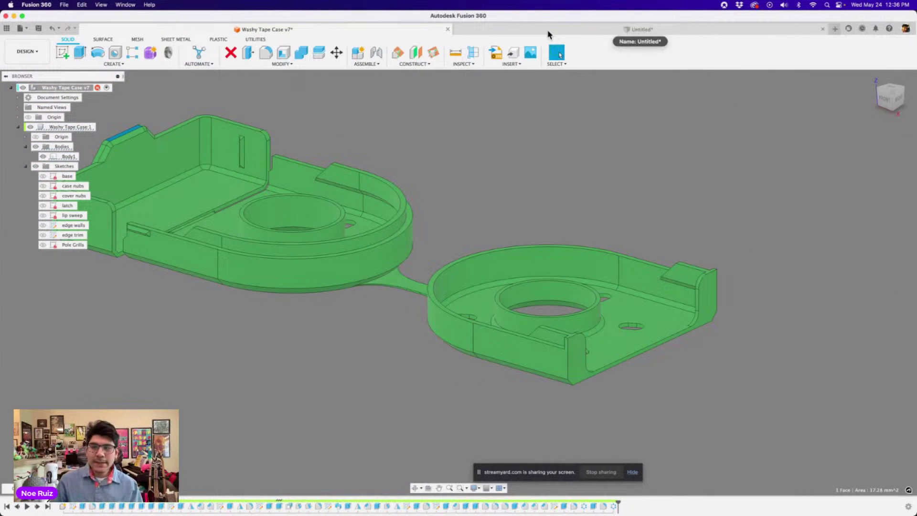
middle_click_drag(313, 223, 394, 266)
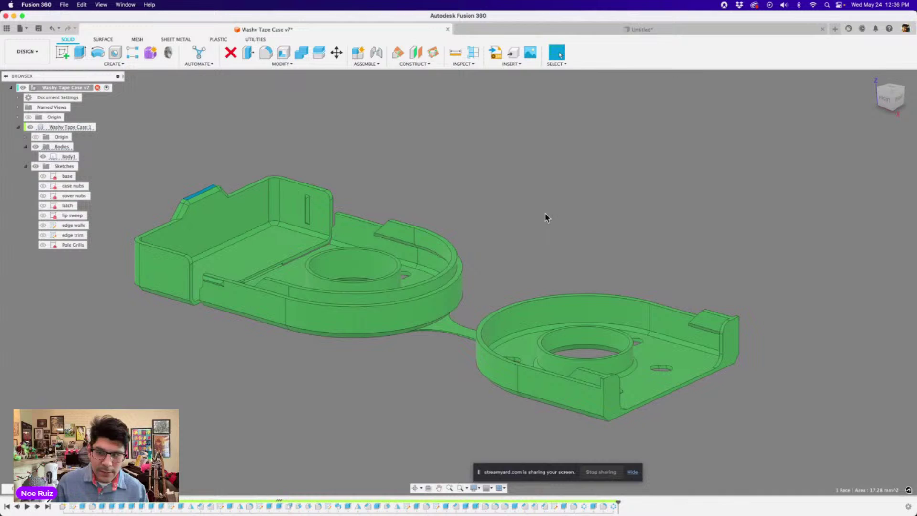
Step: Switch back to the untitled flat case design and examine the gap between the end cap and the base tray
left_click(536, 29)
scroll(377, 365, "up", 5)
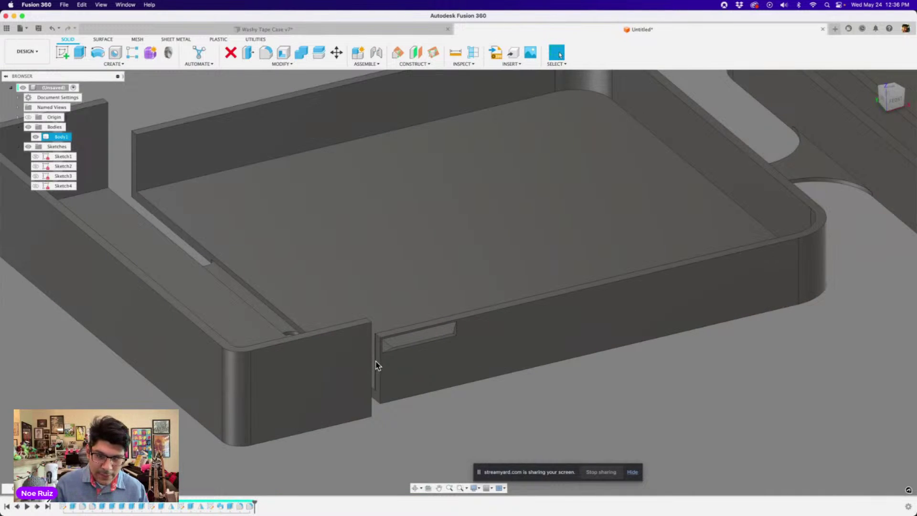
scroll(378, 366, "down", 5)
left_click(599, 378)
middle_click_drag(604, 379, 501, 383)
middle_click_drag(501, 384, 519, 382)
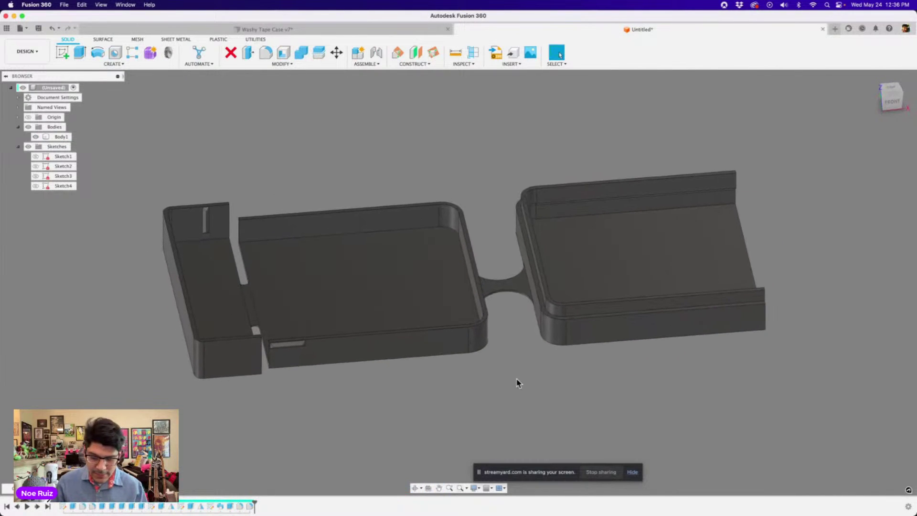
Step: Show Sketch1 together with its dimensions over the case body
left_click(35, 157)
right_click(73, 154)
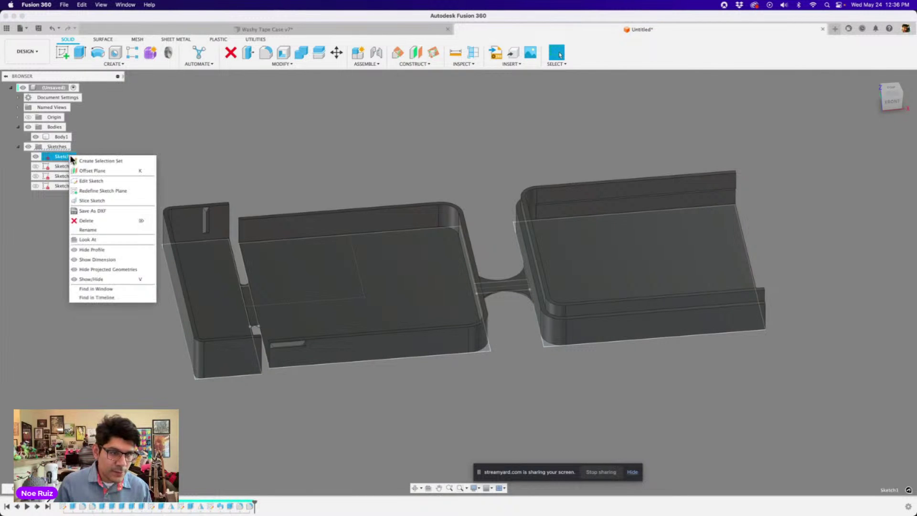
left_click(124, 237)
Step: Examine the dimensioned layout of the trays, end cap and connecting strips, and hide Sketch1
middle_click_drag(348, 162, 348, 140, "shift")
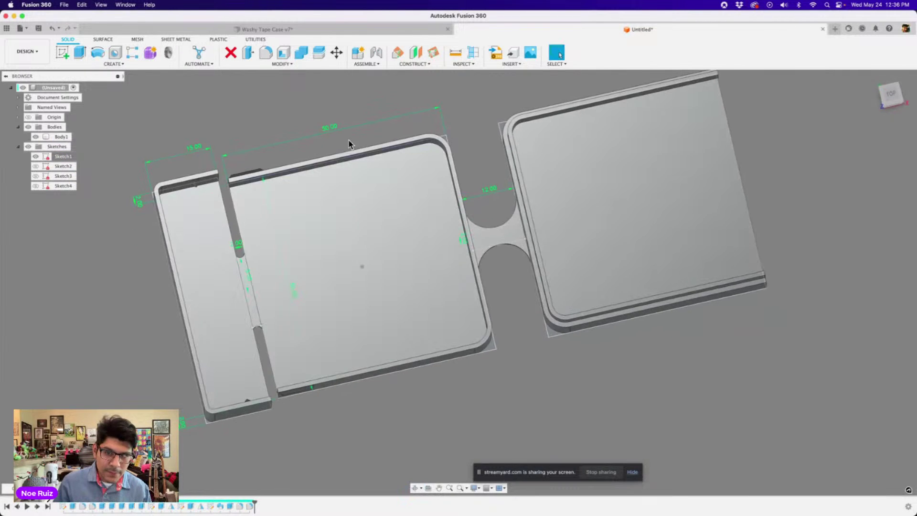
scroll(349, 155, "down", 5)
middle_click_drag(350, 173, 349, 211, "shift")
scroll(349, 216, "up", 5)
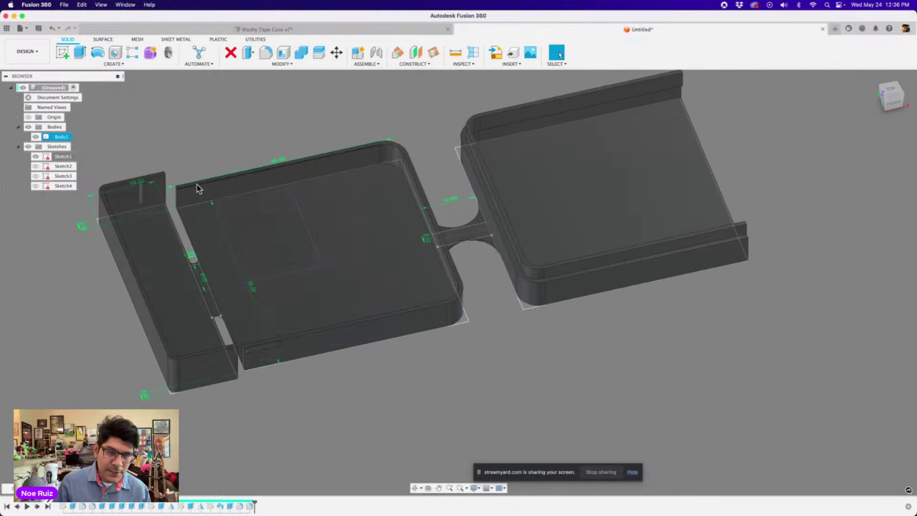
scroll(199, 188, "down", 4)
middle_click_drag(202, 201, 283, 207)
scroll(219, 237, "up", 5)
scroll(233, 225, "down", 2)
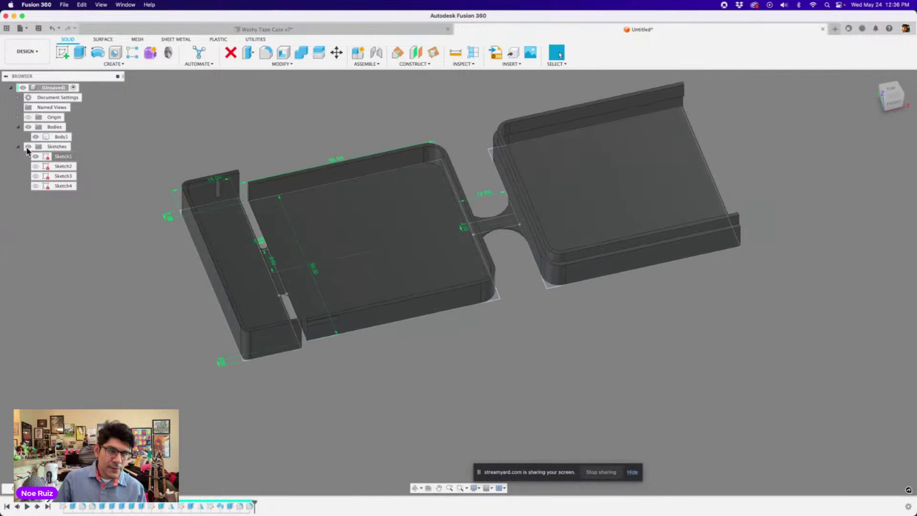
left_click(35, 157)
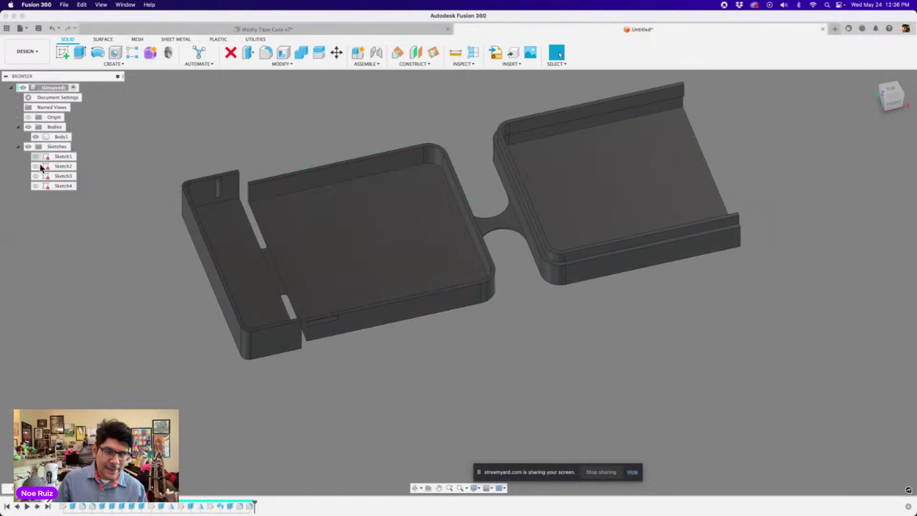
Step: Roll the design history back to the lip sweep to review the separate bodies, and return it to the end
right_click(230, 506)
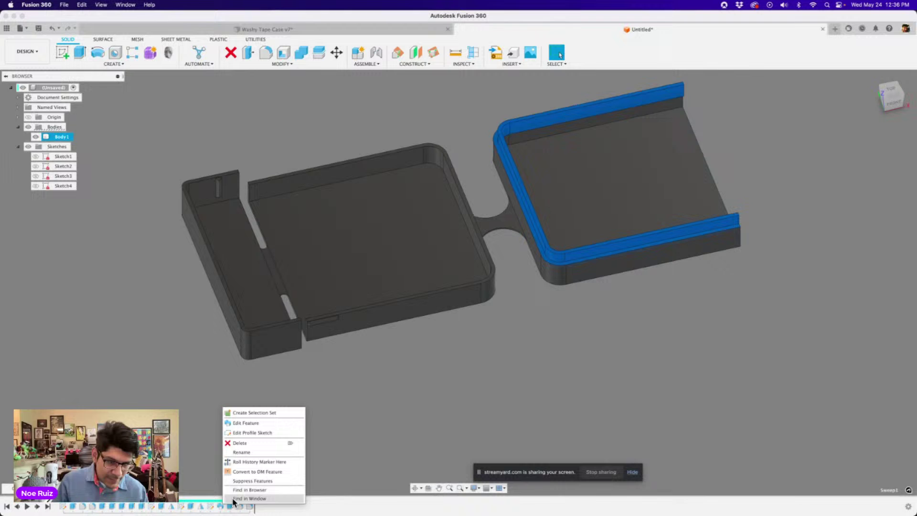
left_click(250, 461)
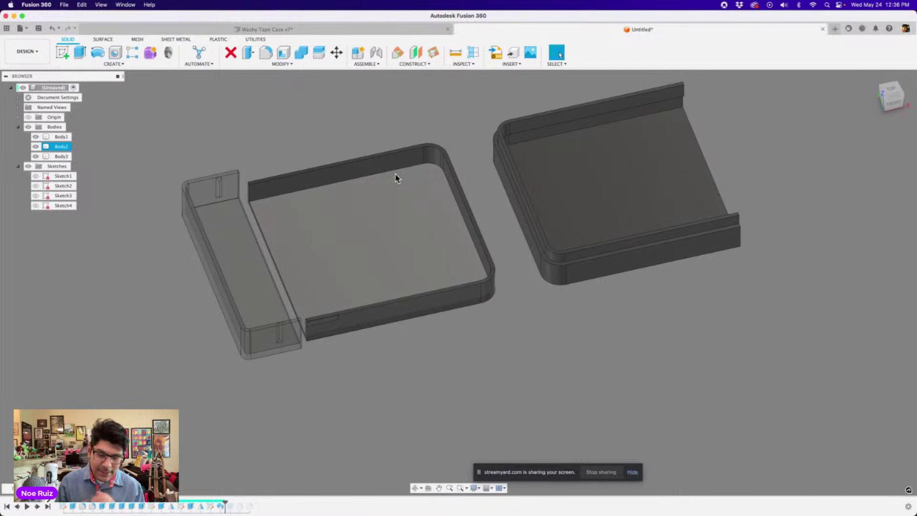
left_click(49, 506)
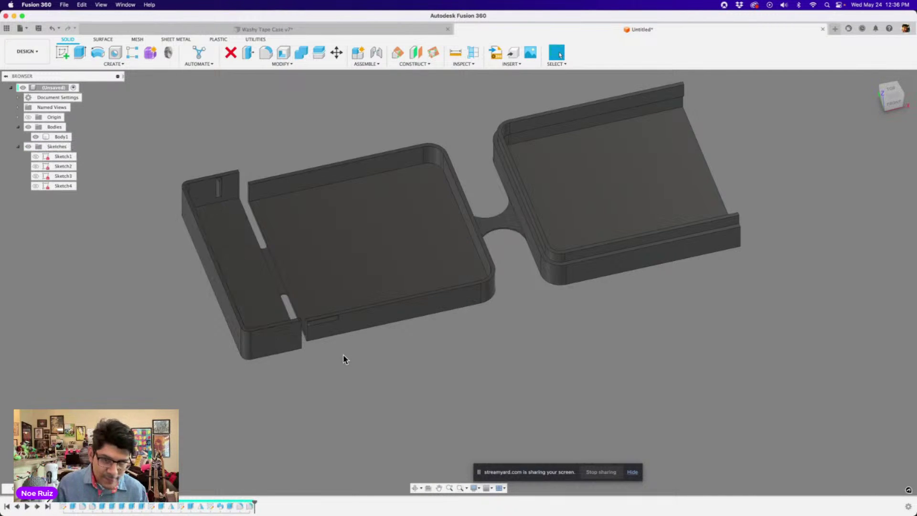
Step: Switch from Fusion 360 to Google Chrome
key("super+Tab")
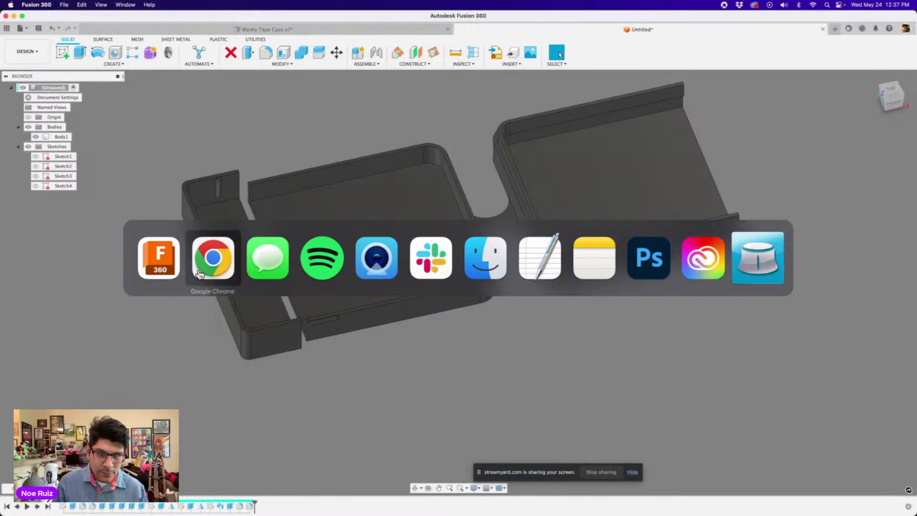
left_click(212, 261)
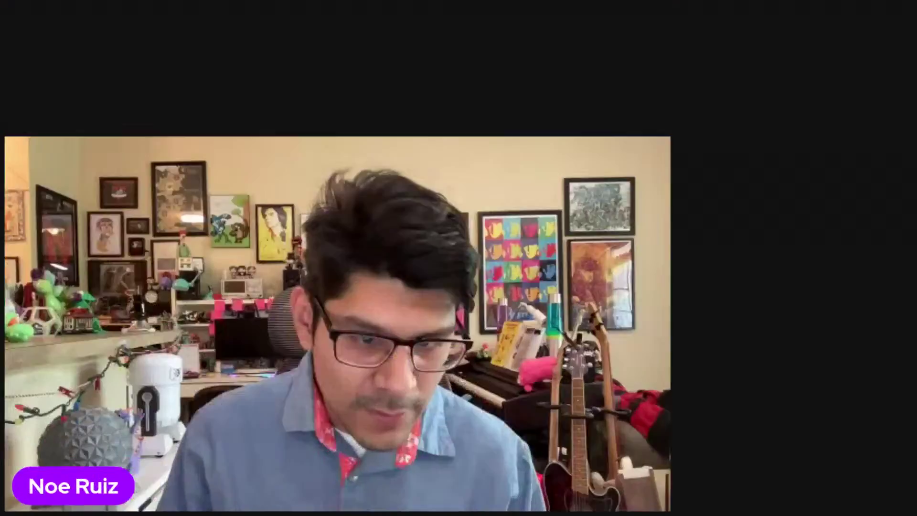